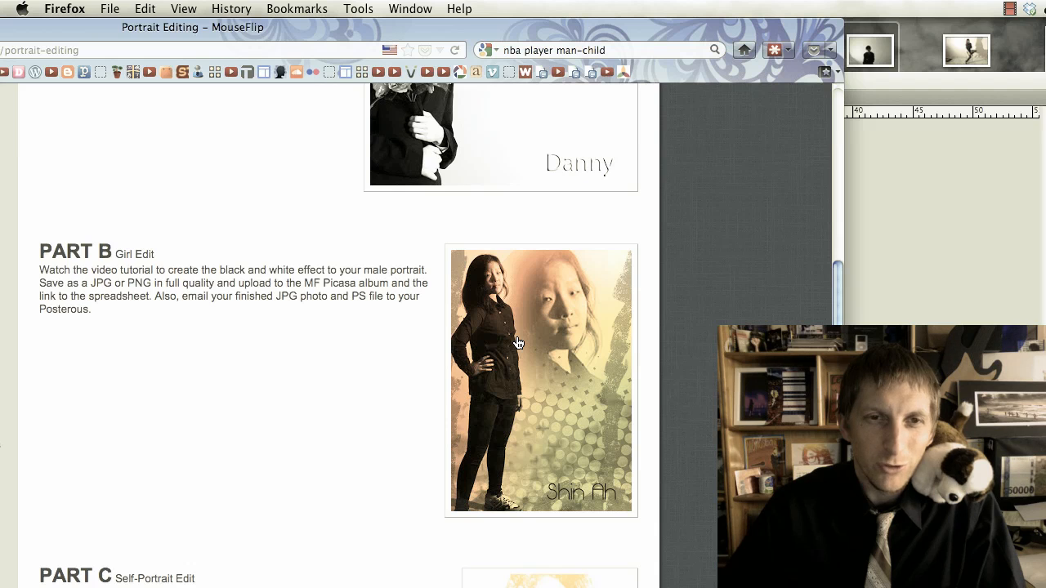
Switch to Photoshop and select the entire canvas of img.psd.
key(super+Tab)
key(super+Tab)
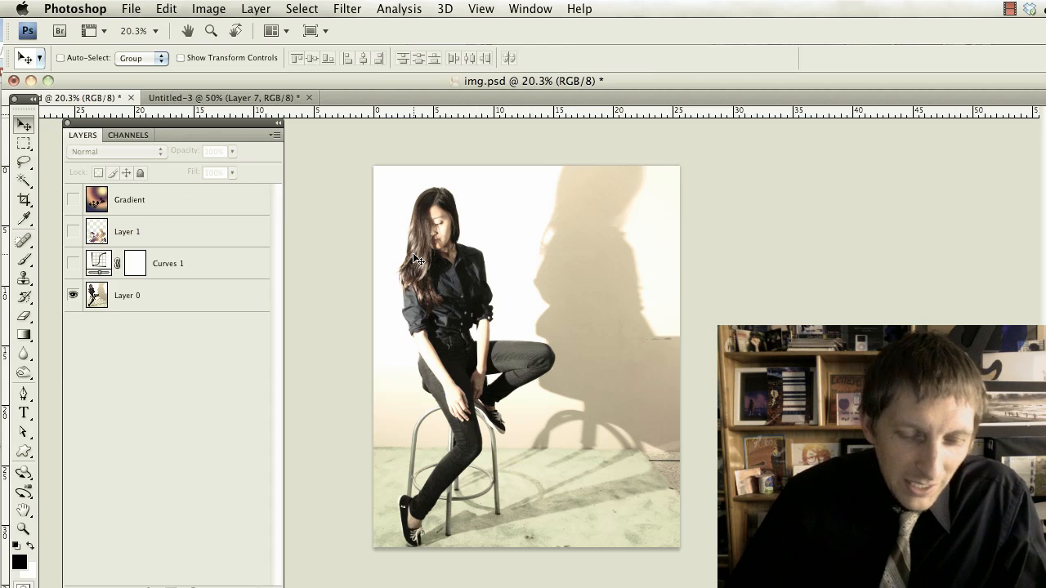
key(super+a)
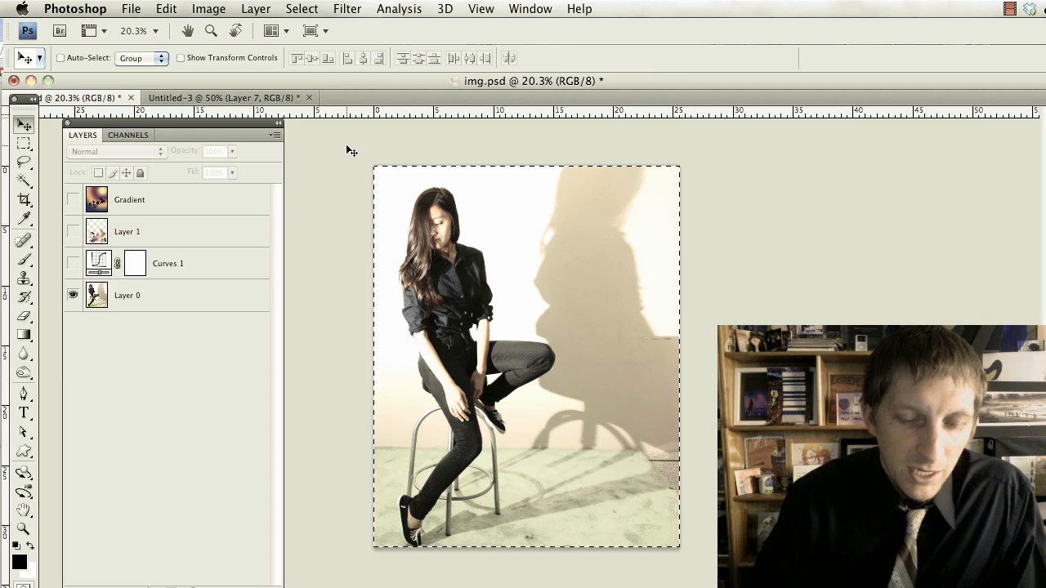
Create a new document 4 inches wide and 6 inches high.
key(super+n)
click(604, 290)
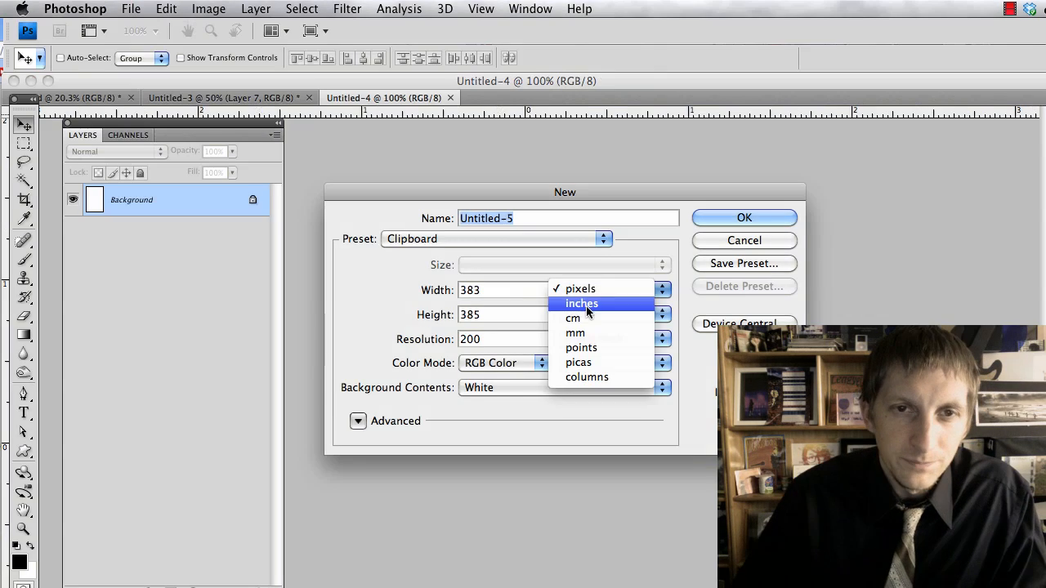
click(584, 305)
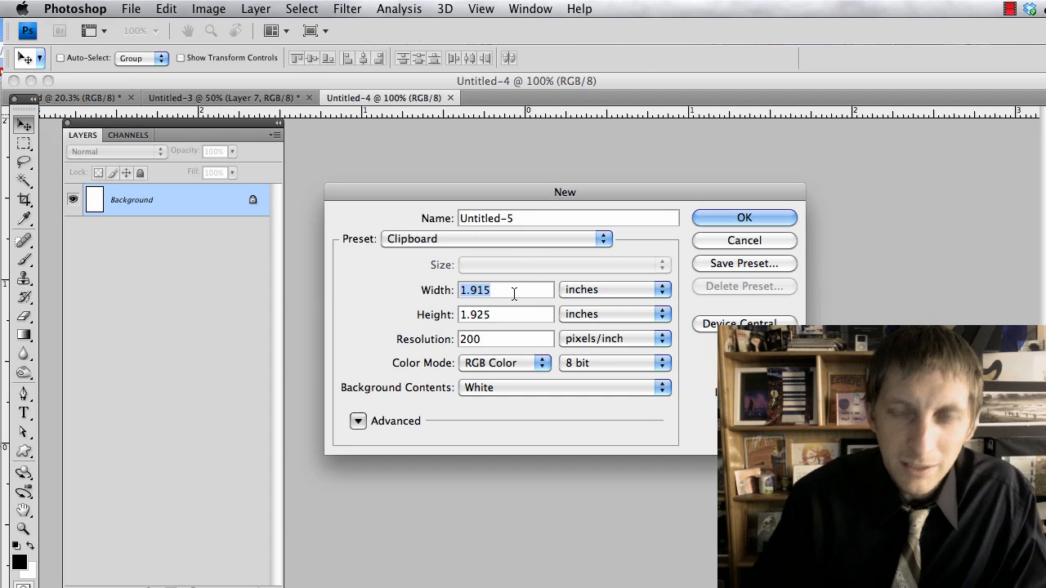
text(4)
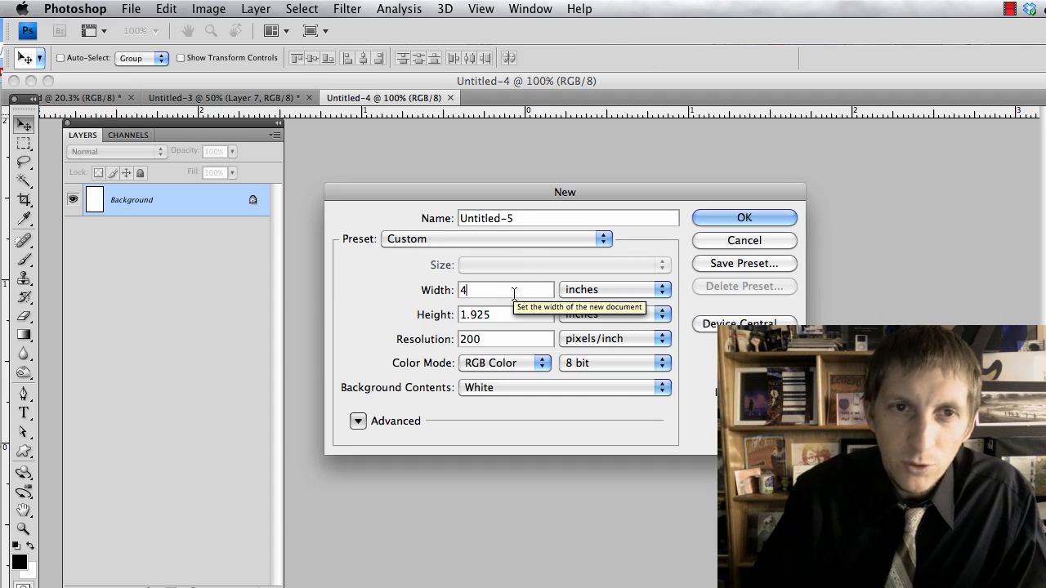
key(Tab)
text(6)
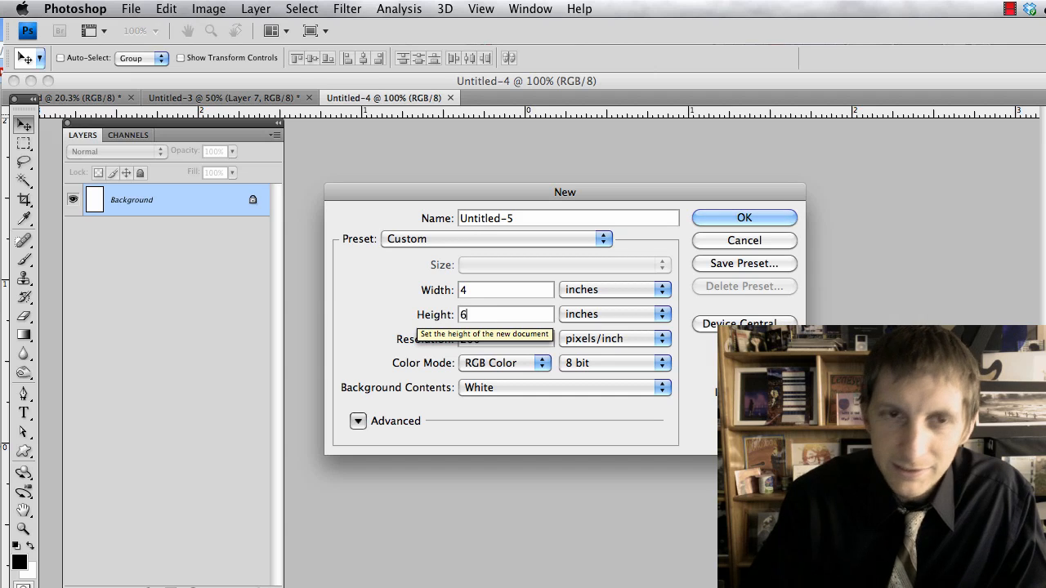
click(741, 220)
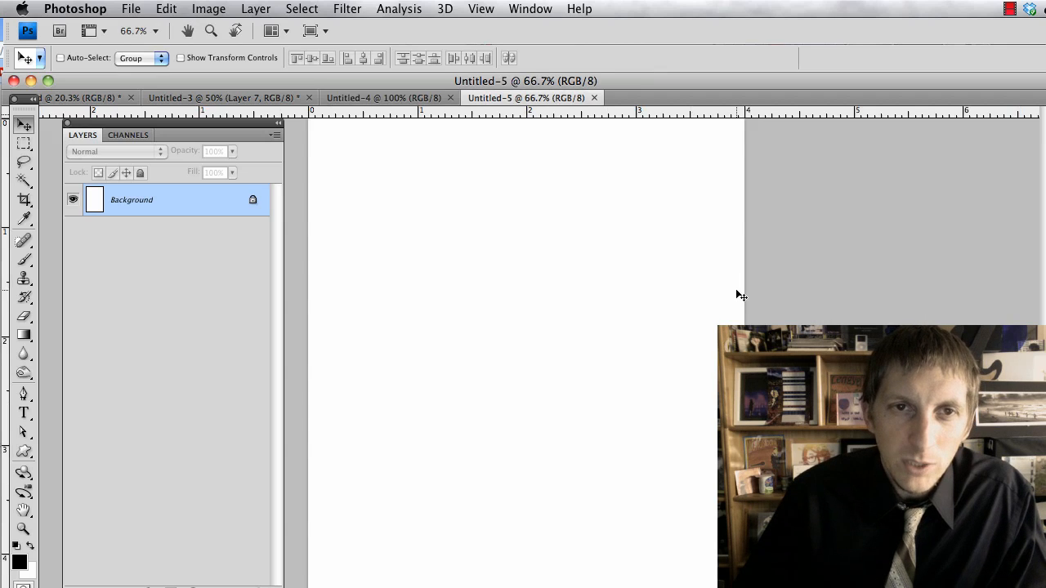
Copy the portrait on Layer 0 of img.psd into the new blank document.
key(super+minus)
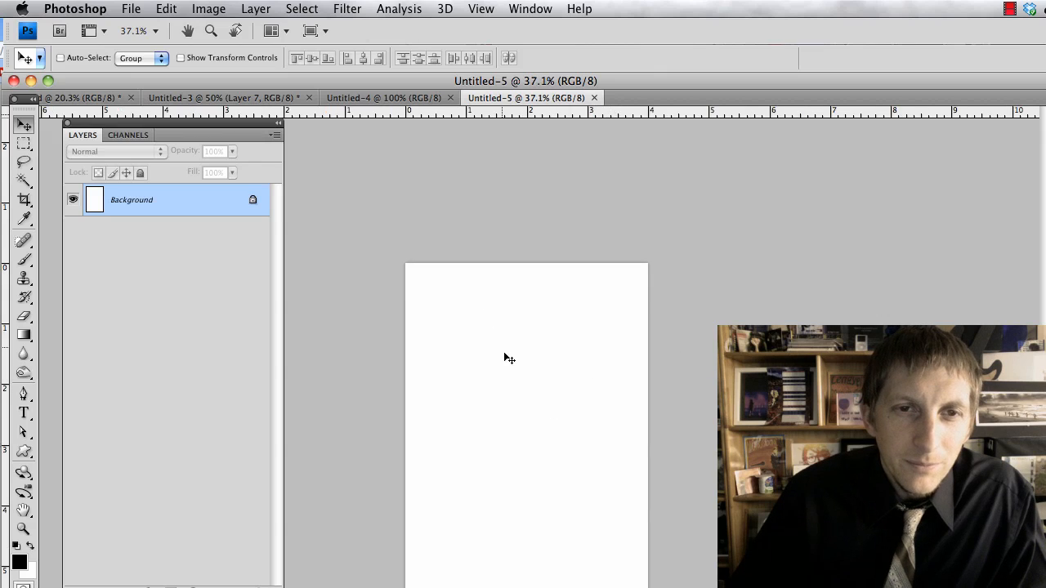
drag(494, 331, 542, 329)
click(719, 249)
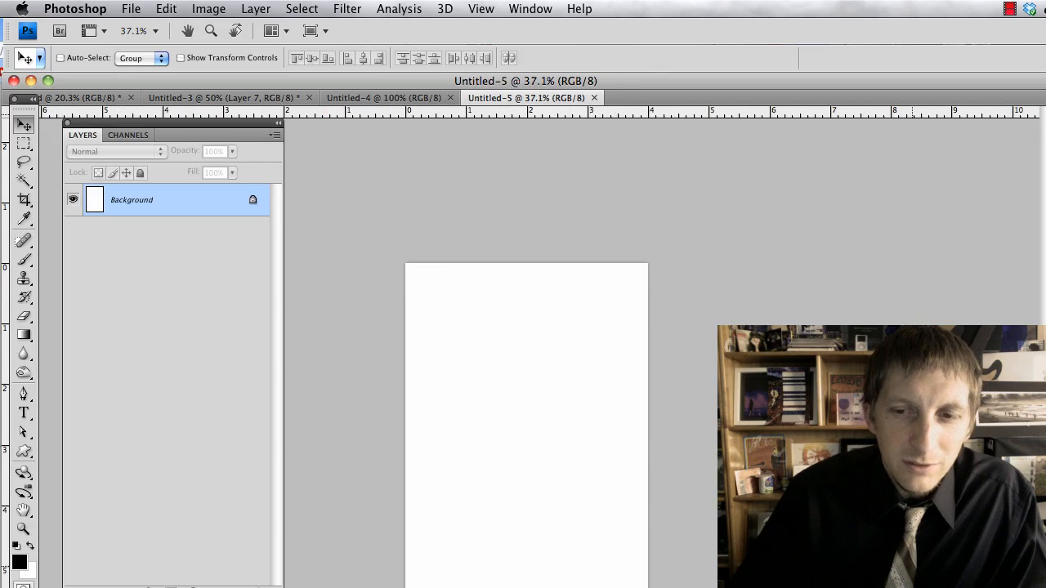
key(ctrl+Tab)
click(154, 304)
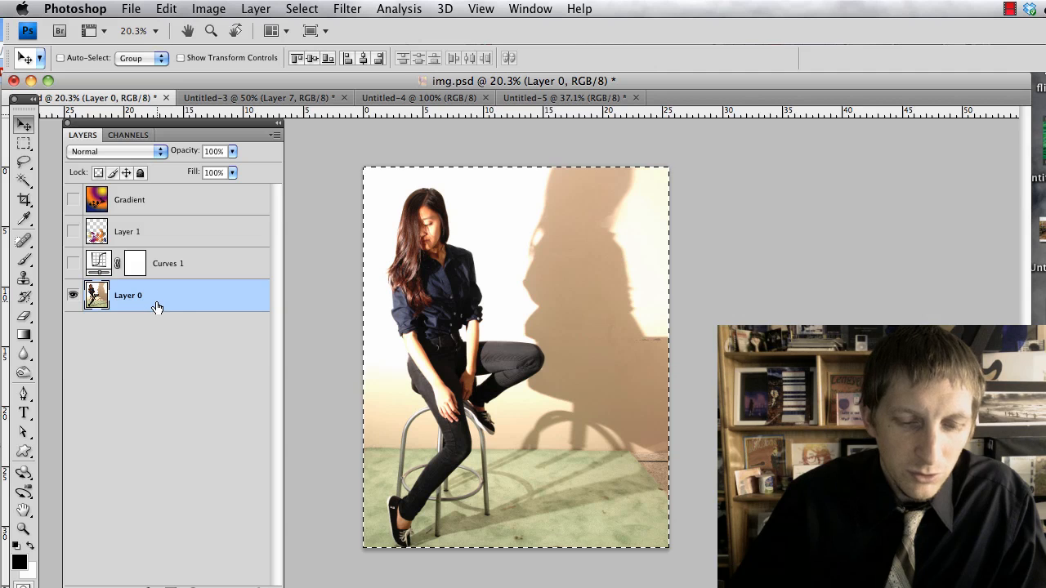
drag(539, 98, 586, 161)
drag(549, 314, 569, 331)
Scale the portrait layer proportionally to 53.6% and position it so the whole seated figure fits and the photo fills the canvas.
key(ctrl+t)
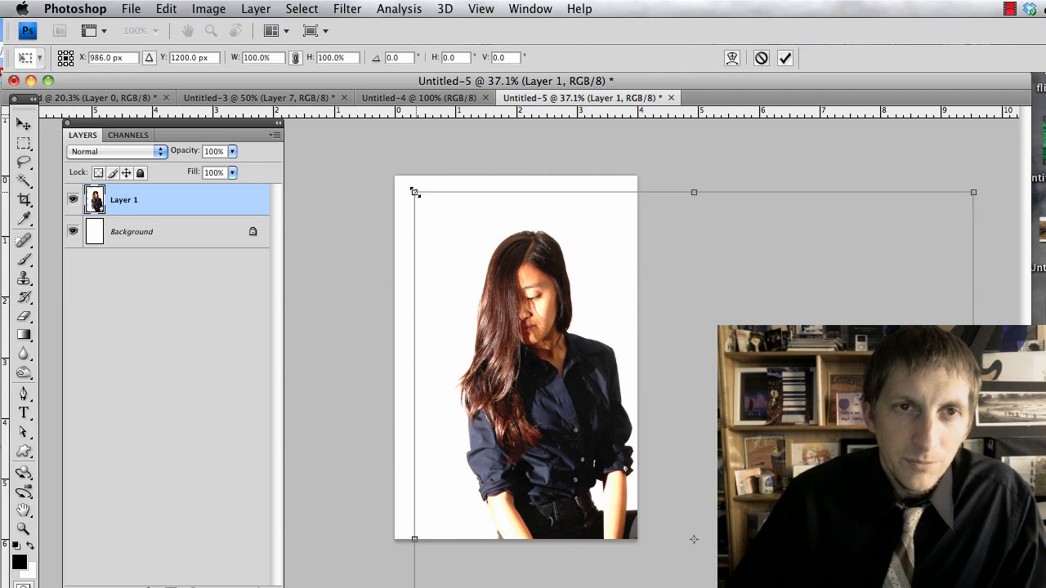
drag(414, 187, 703, 480)
drag(748, 550, 490, 248)
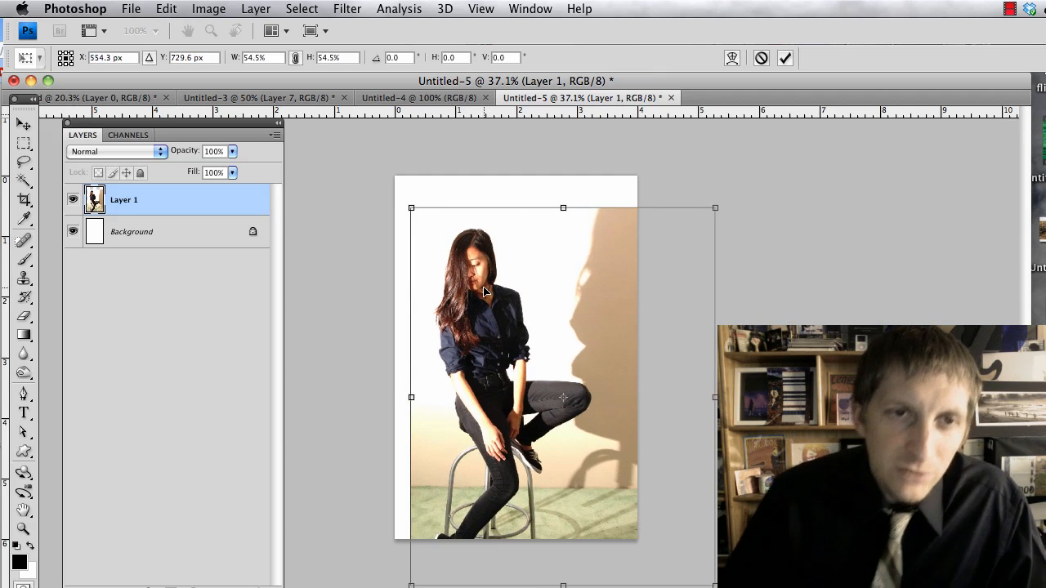
drag(478, 284, 463, 258)
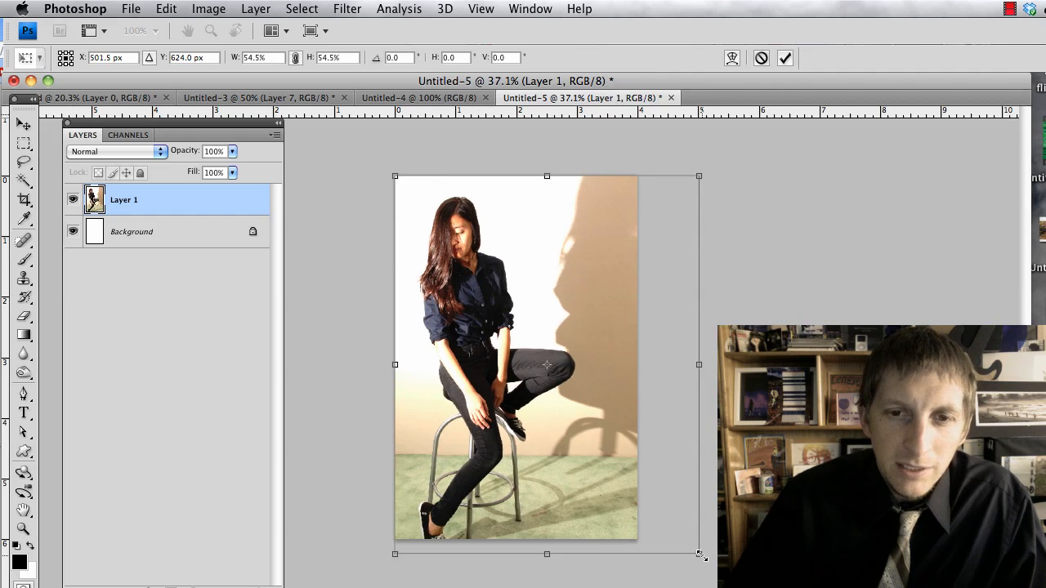
drag(700, 555, 666, 560)
drag(597, 496, 588, 492)
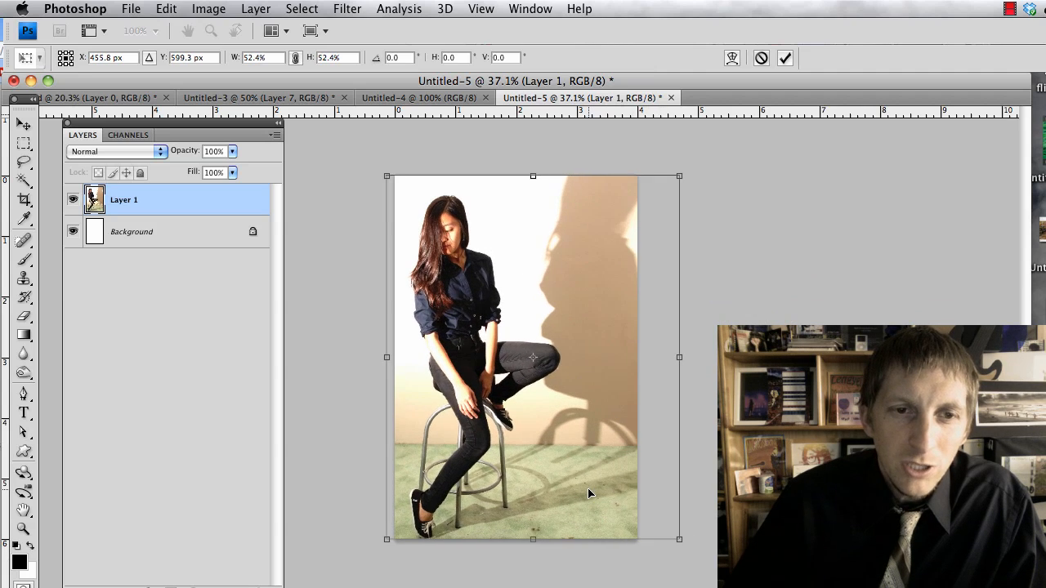
drag(681, 177, 688, 168)
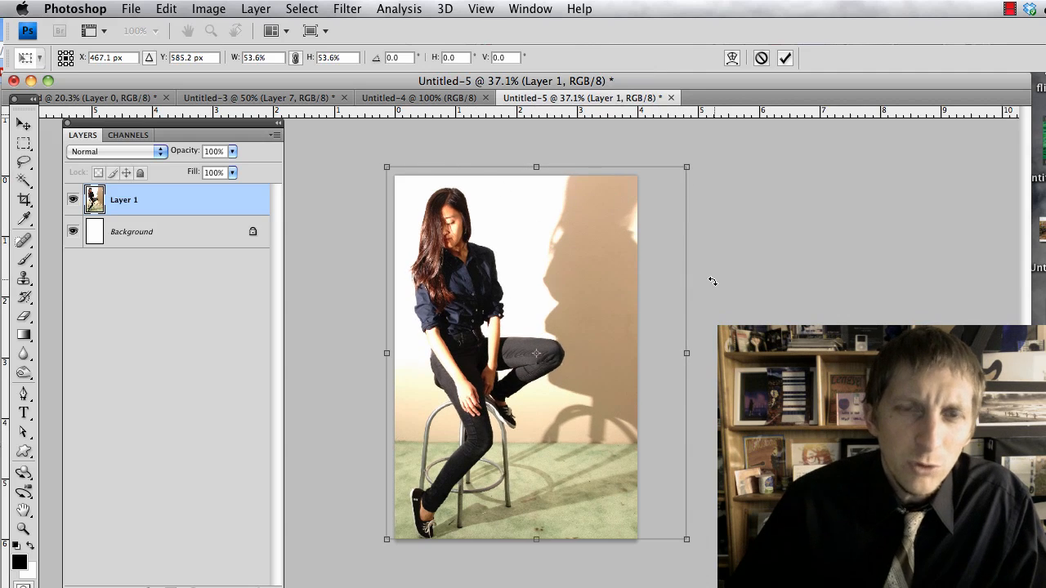
key(Return)
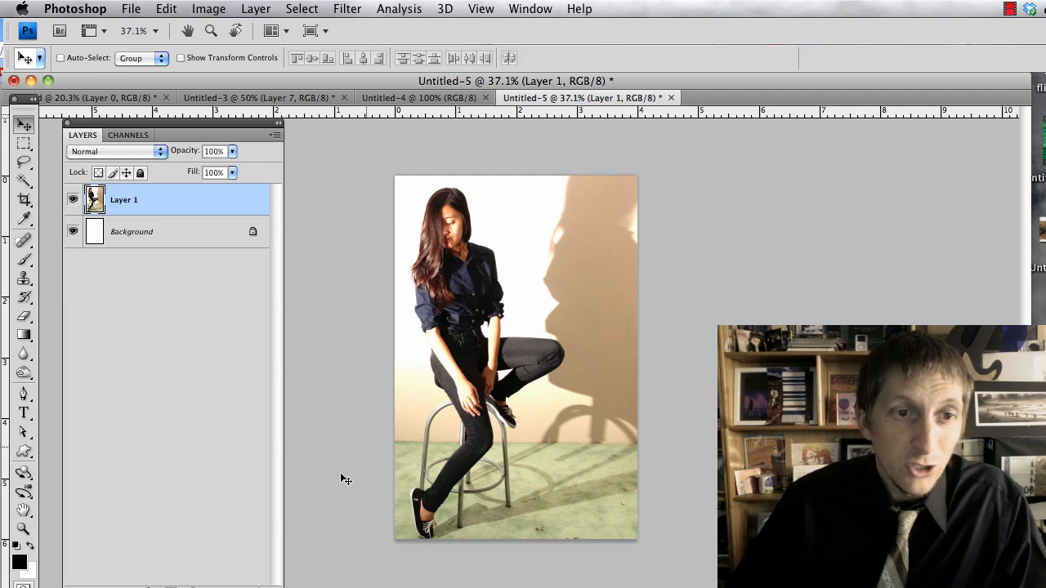
Add a new layer above the portrait and name it Gradient.
drag(276, 587, 276, 576)
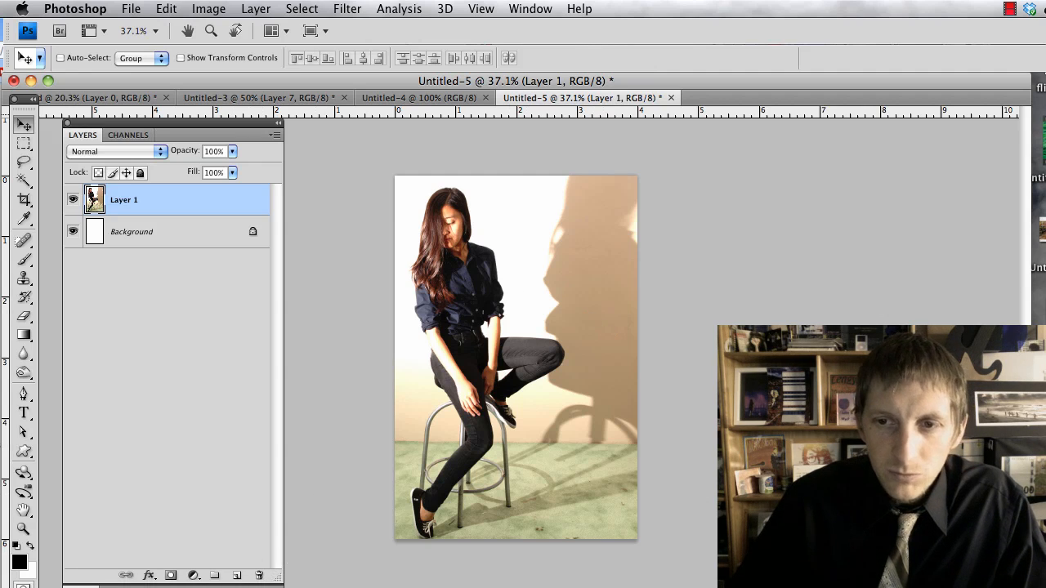
drag(1026, 587, 1040, 587)
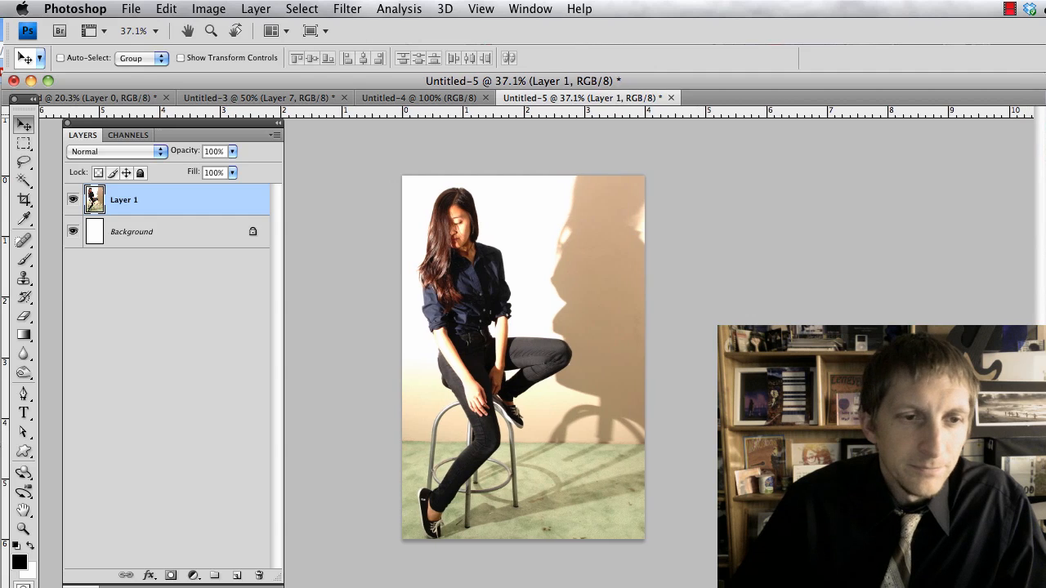
click(236, 576)
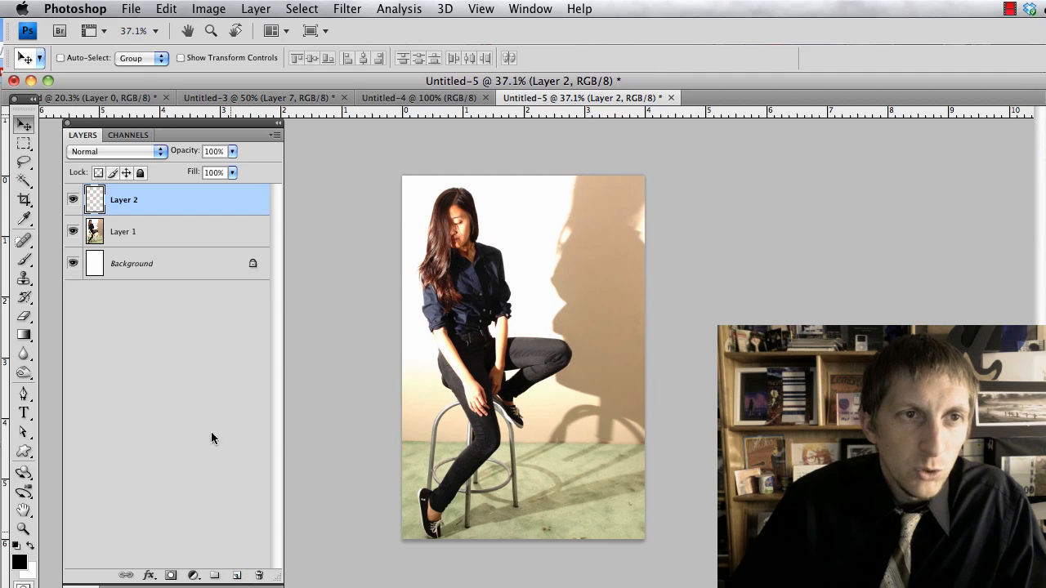
double_click(133, 209)
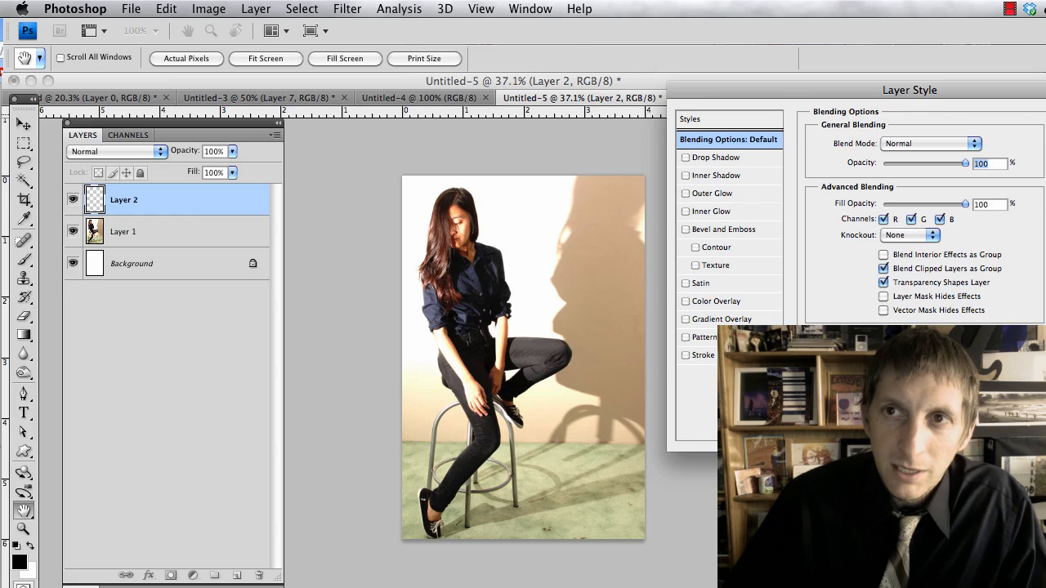
key(Escape)
key(v)
double_click(121, 200)
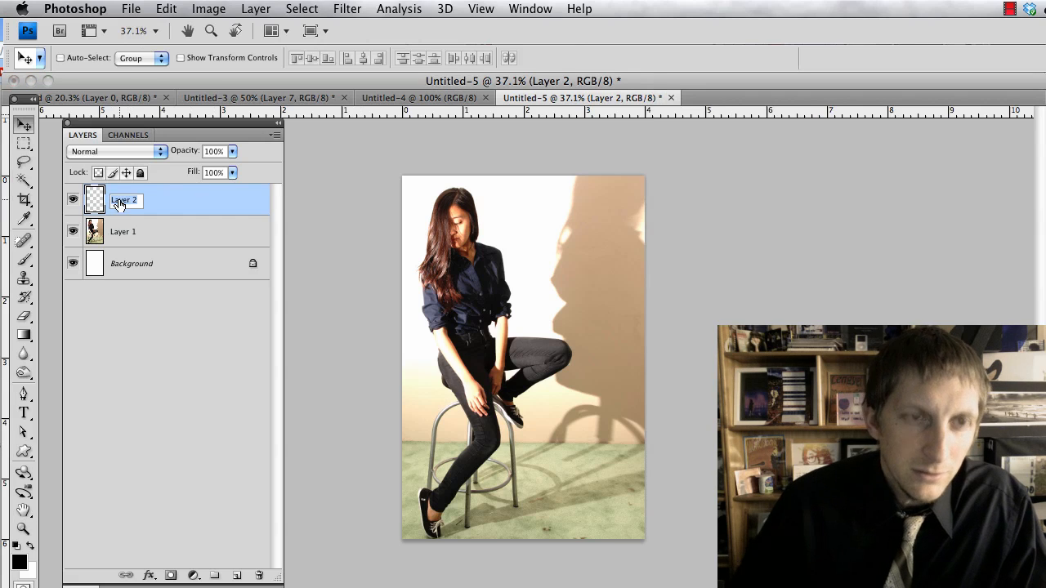
text(Gradient)
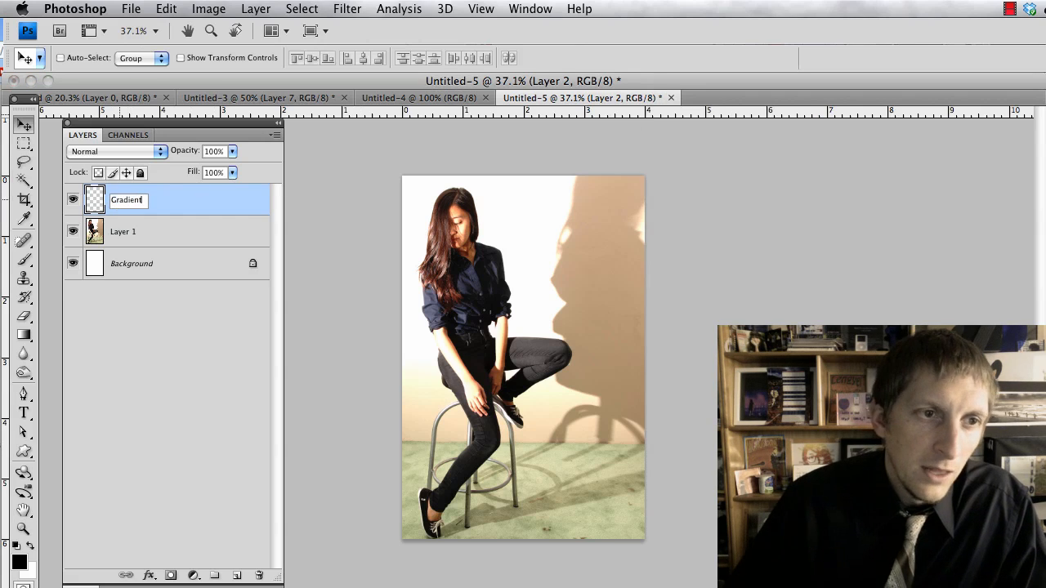
key(Return)
click(122, 331)
Set up the Gradient tool with 100% opacity, the Violet, Green, Orange preset and the radial style.
key(g)
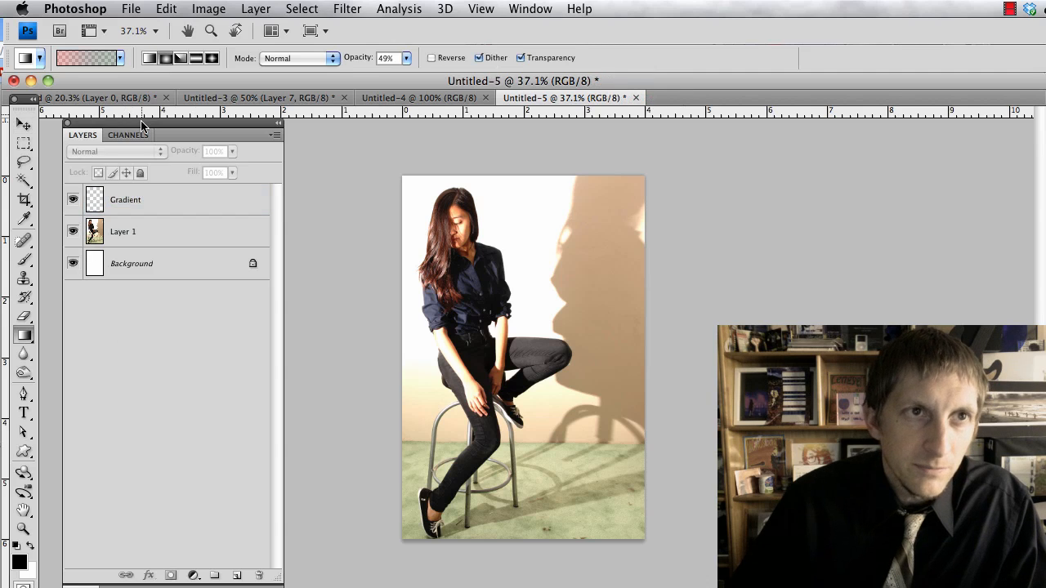
click(406, 58)
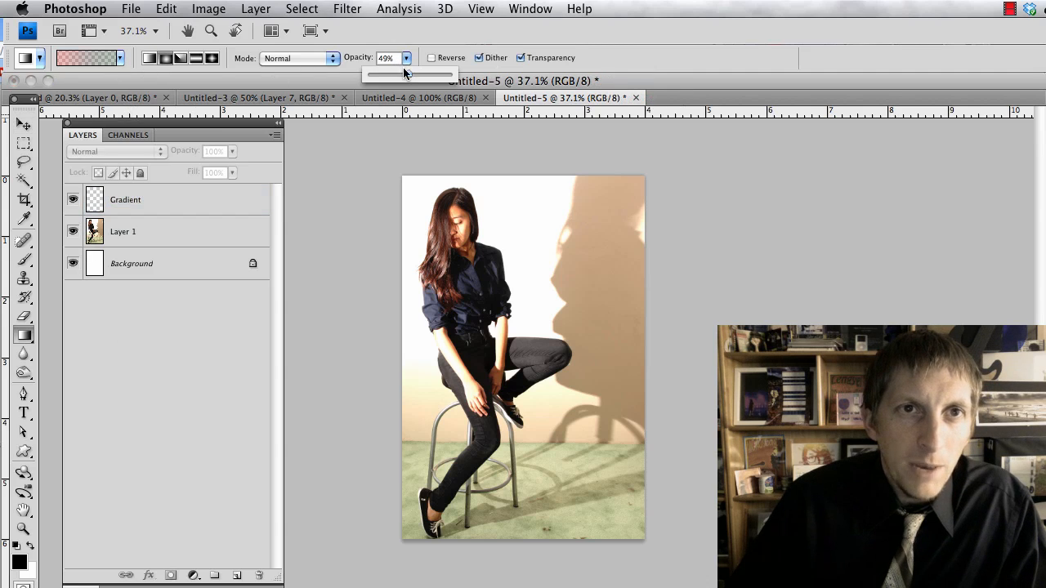
drag(407, 75, 449, 75)
click(120, 58)
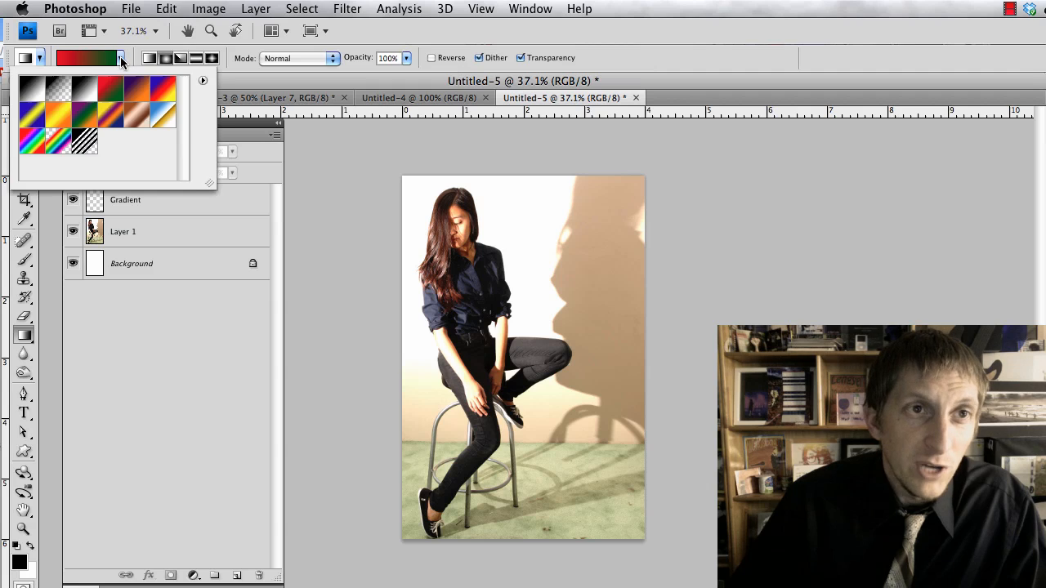
double_click(90, 121)
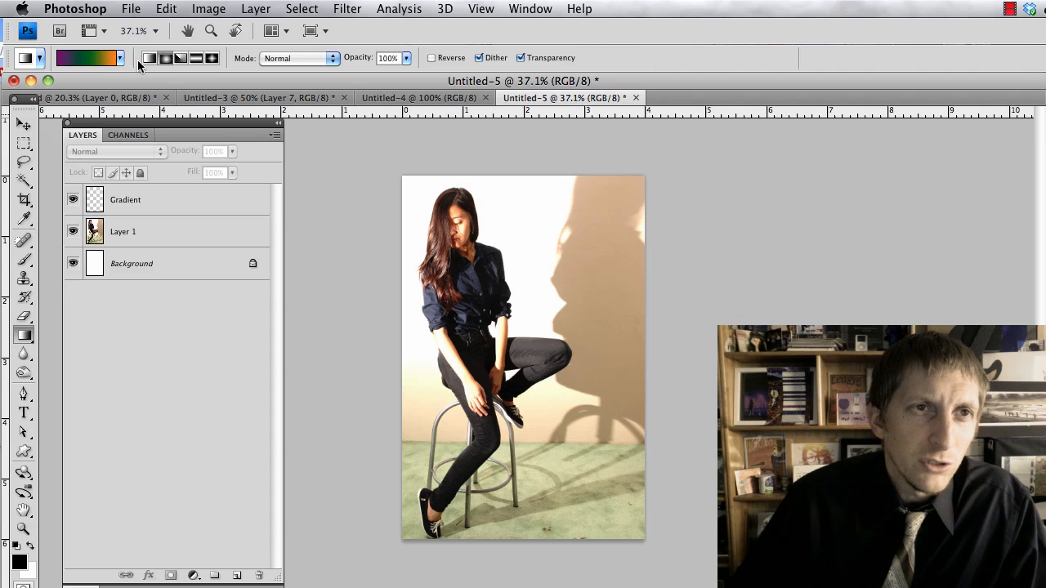
click(167, 59)
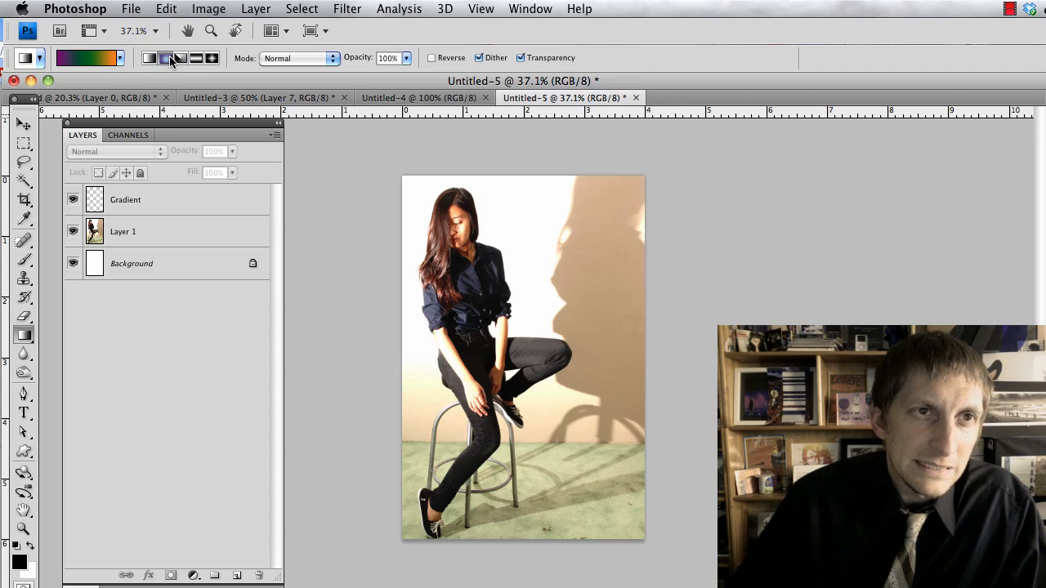
Edit the gradient and change its dark green middle stop to a lighter, more yellowish green.
click(91, 58)
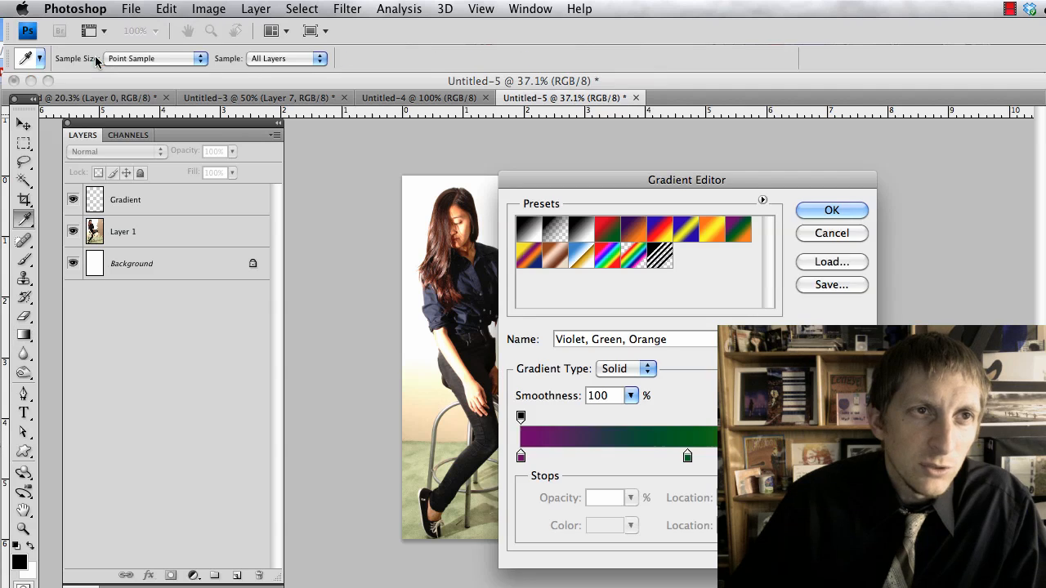
double_click(687, 457)
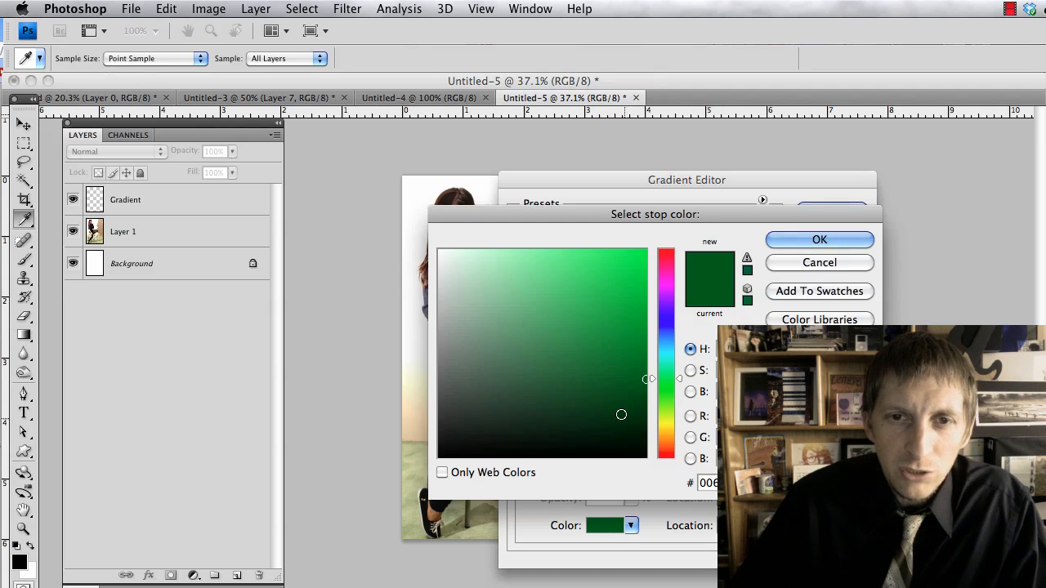
drag(603, 352, 585, 310)
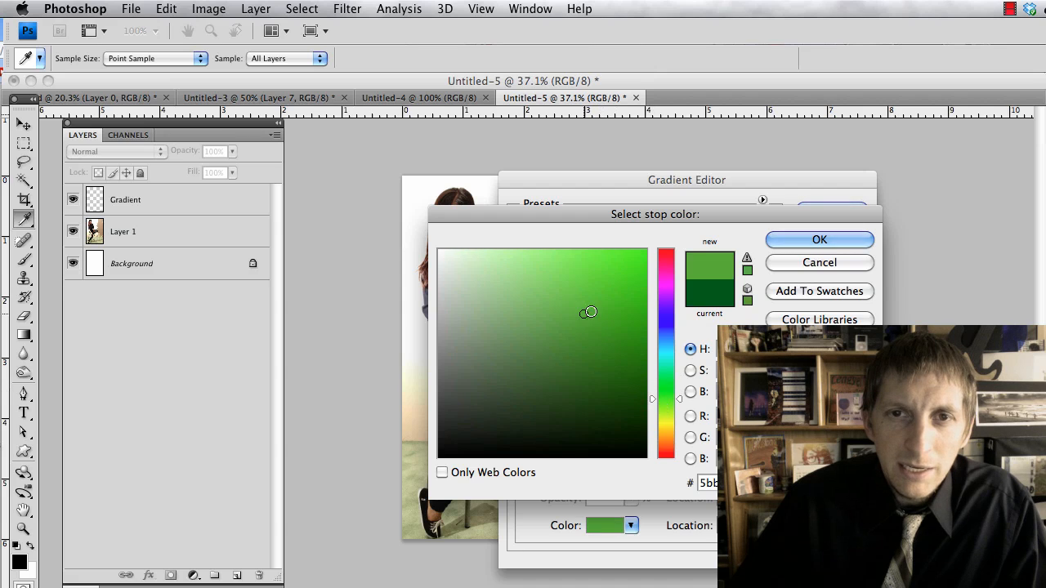
click(805, 238)
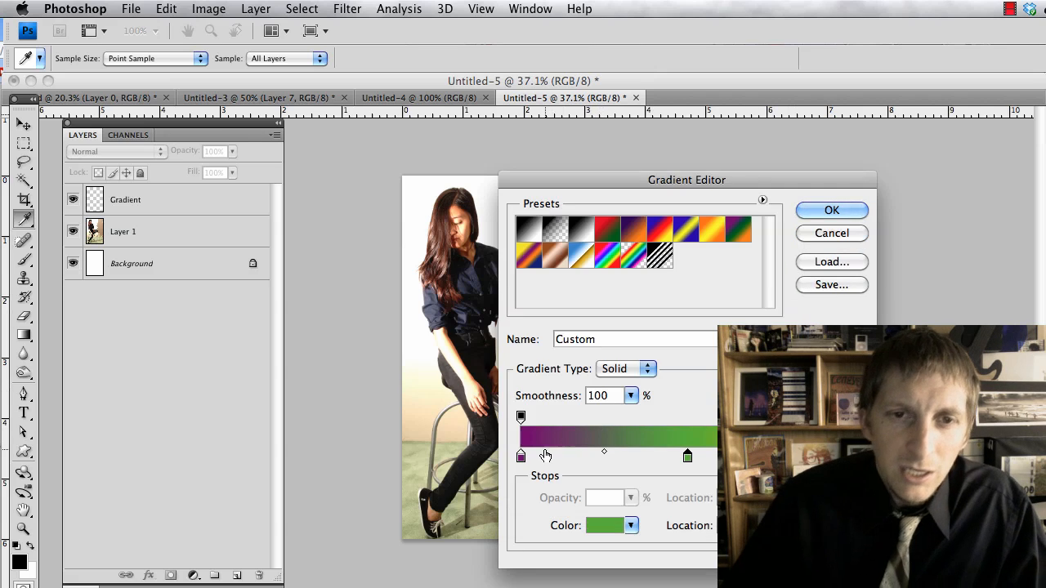
Change the gradient's violet starting stop to a lighter pinkish purple and accept the custom gradient.
double_click(521, 457)
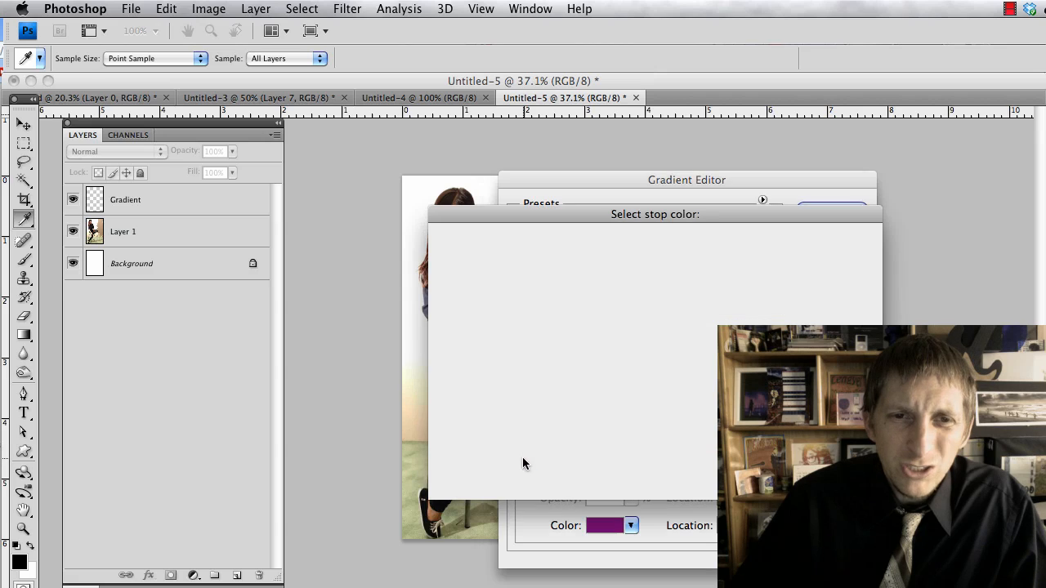
click(605, 327)
drag(603, 305, 544, 305)
click(819, 240)
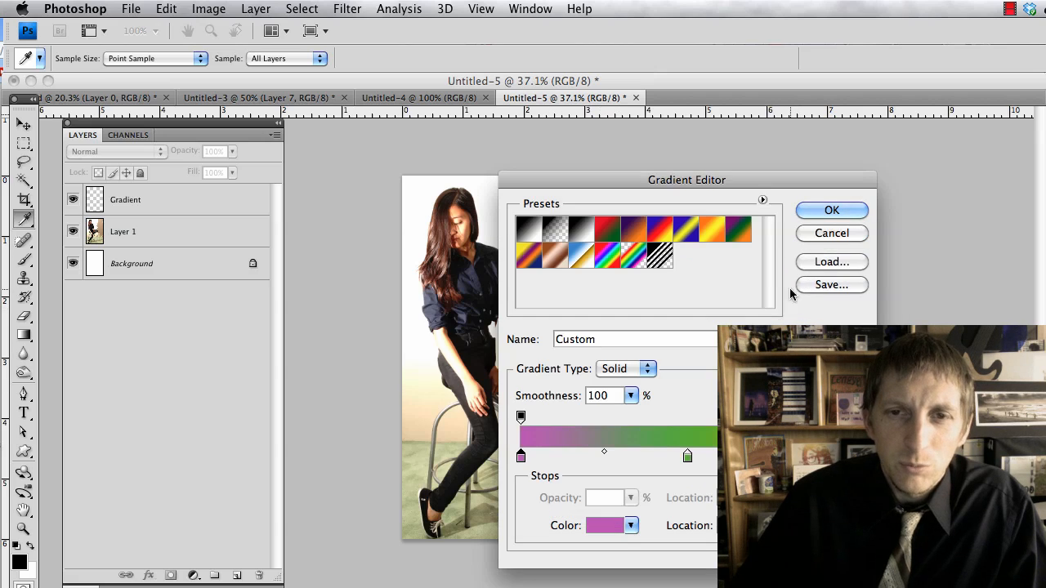
click(830, 211)
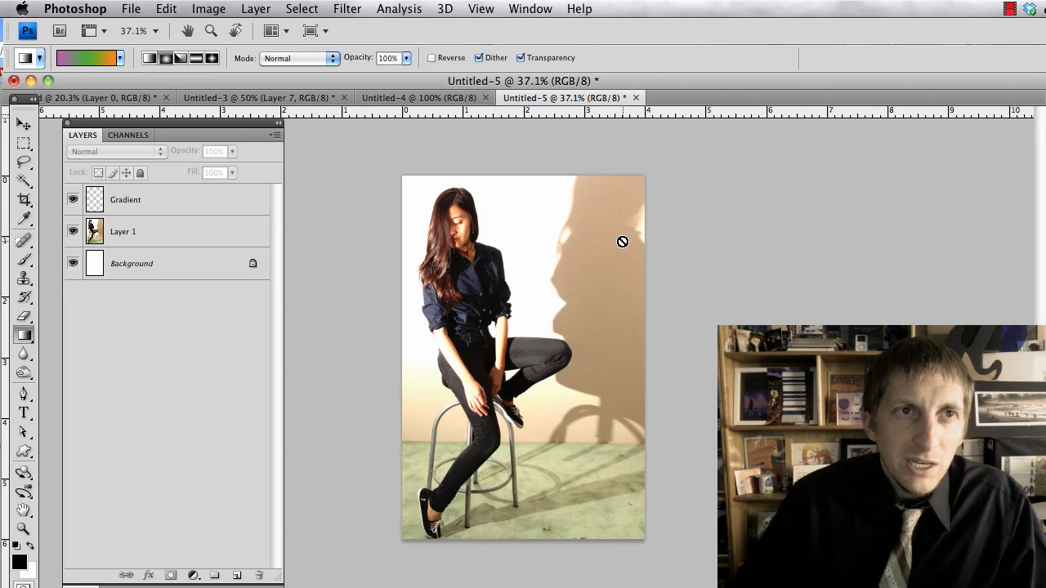
Select the Gradient layer and try the custom gradient across it, in the radial style and in the linear style.
click(118, 202)
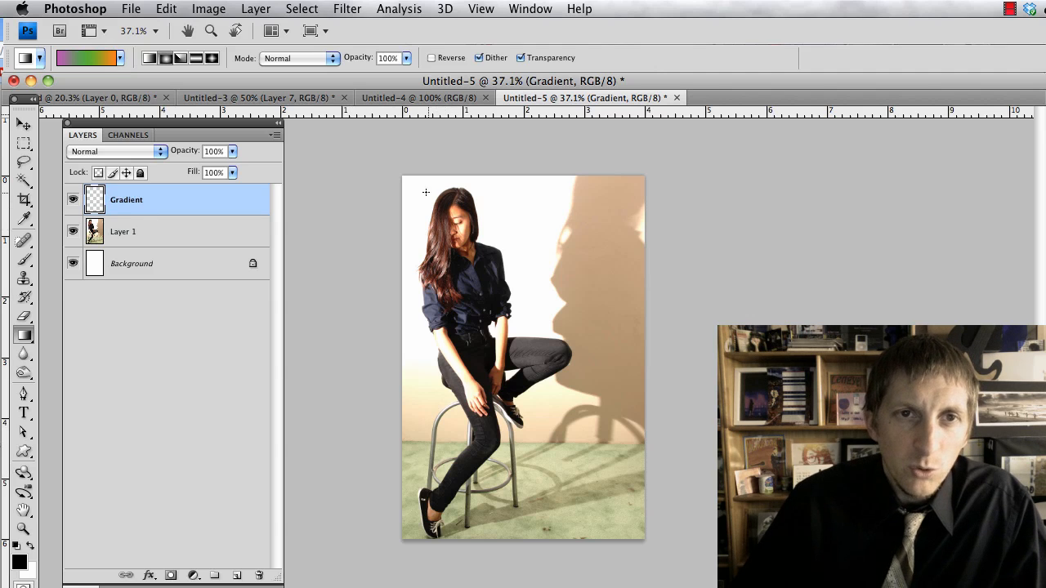
drag(451, 241, 664, 551)
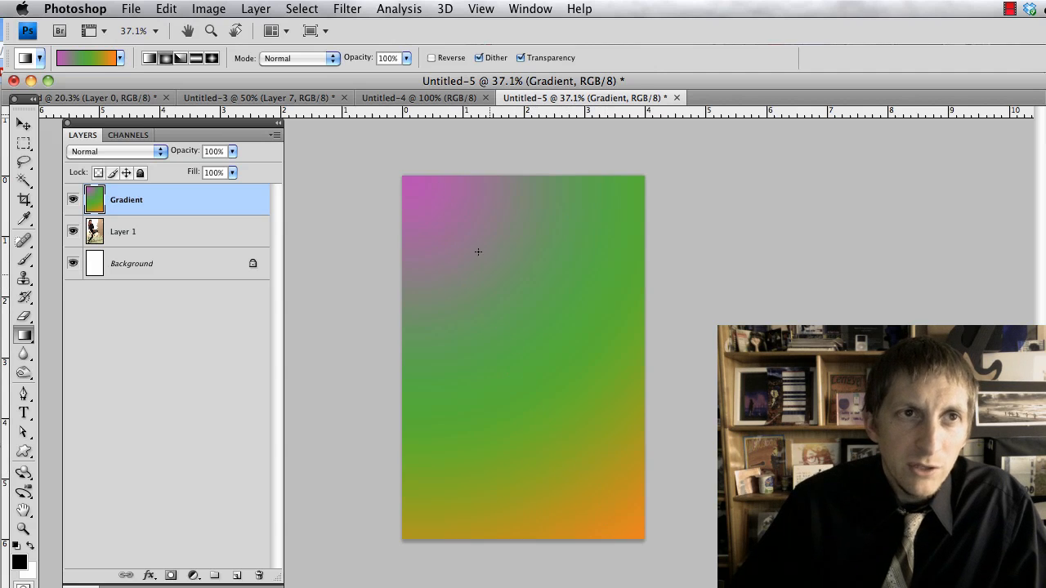
drag(452, 238, 551, 408)
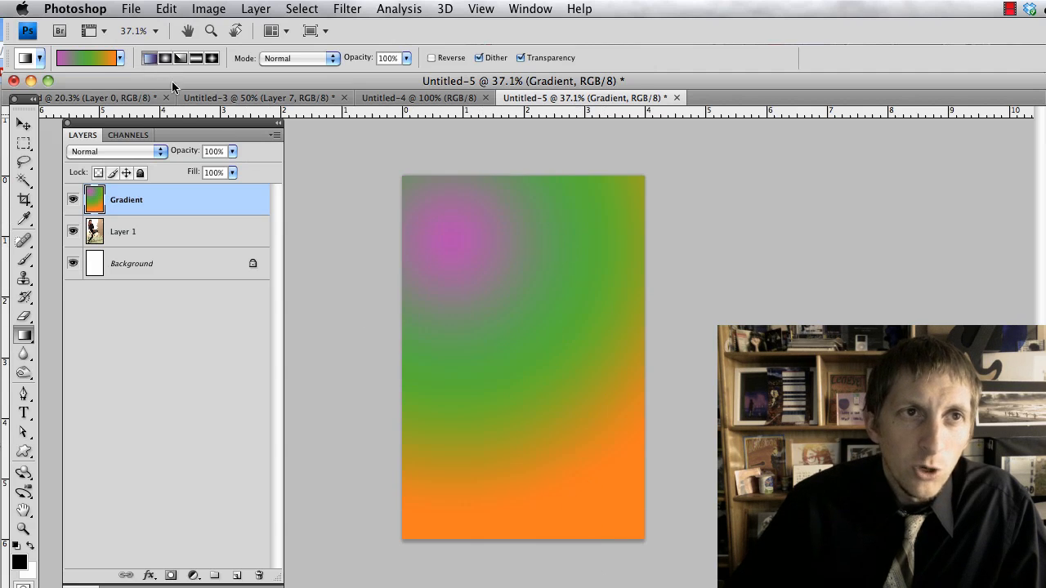
drag(495, 321, 510, 523)
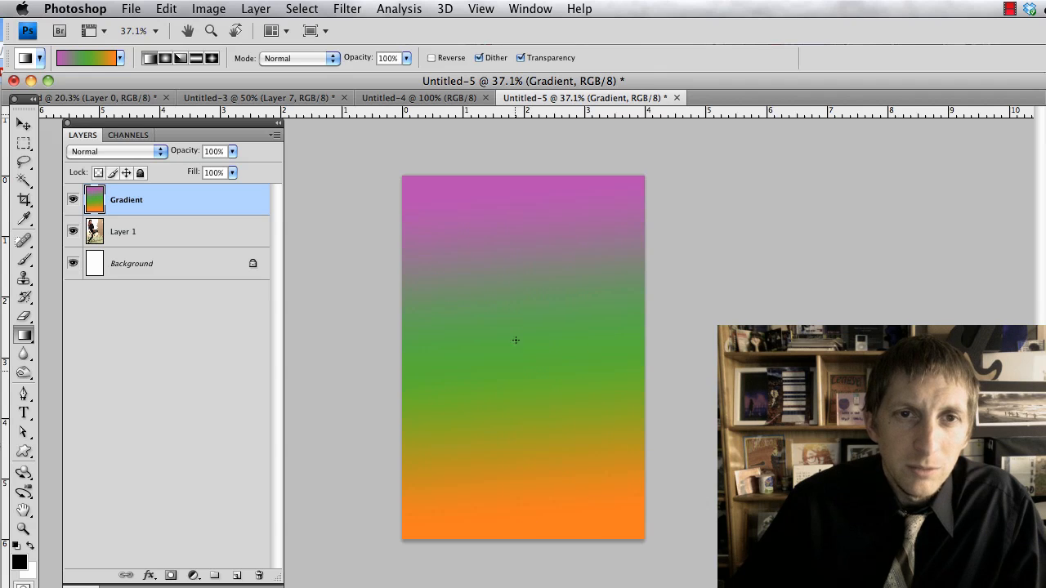
Switch back to the radial style and fill the Gradient layer from pinkish purple at the upper-left corner to orange at the lower right.
click(168, 58)
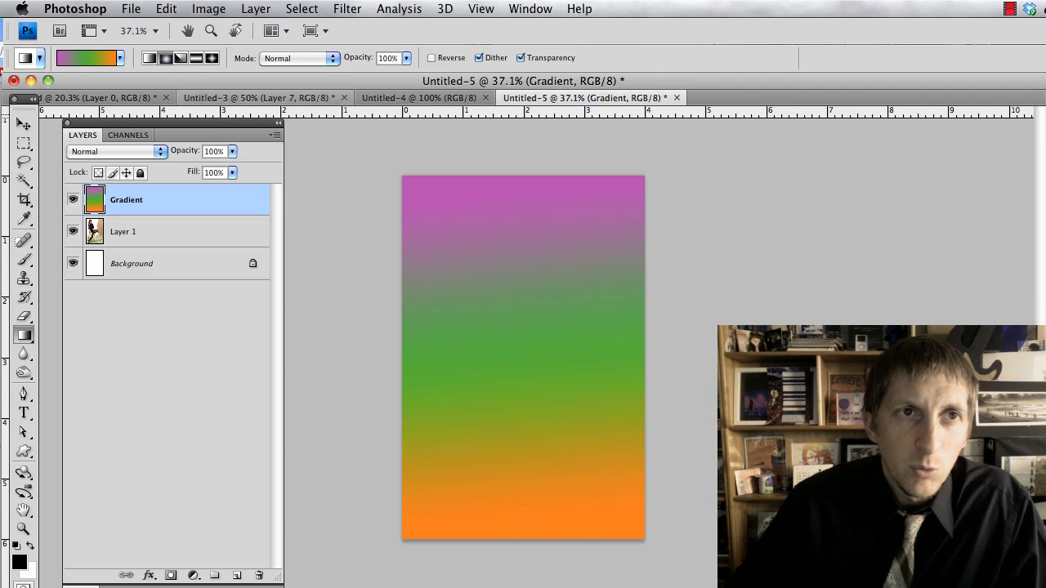
drag(418, 199, 572, 476)
drag(462, 500, 519, 321)
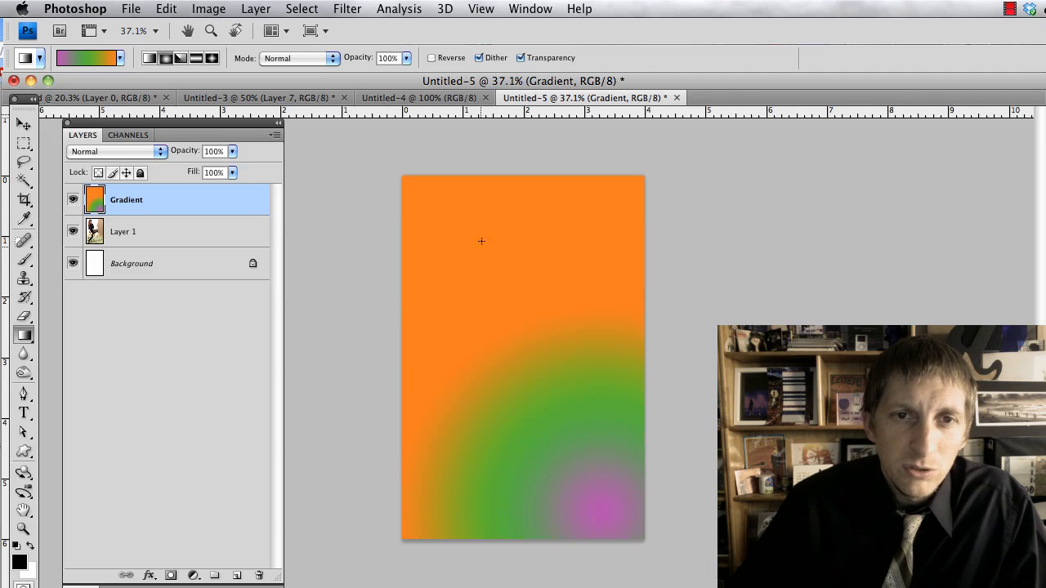
drag(591, 452, 611, 482)
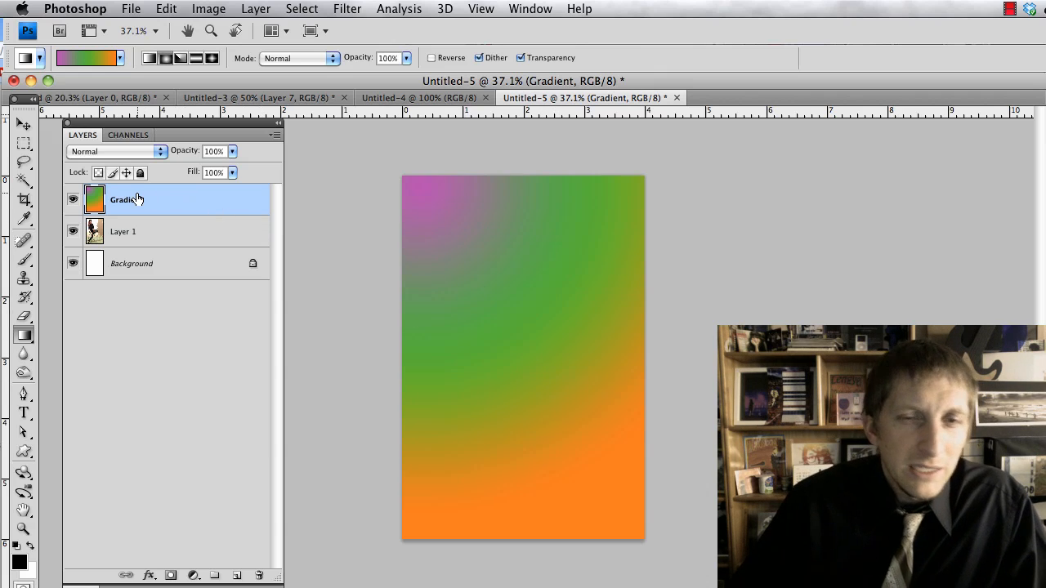
Set the Gradient layer's blend mode to Color and hide the layer.
click(123, 159)
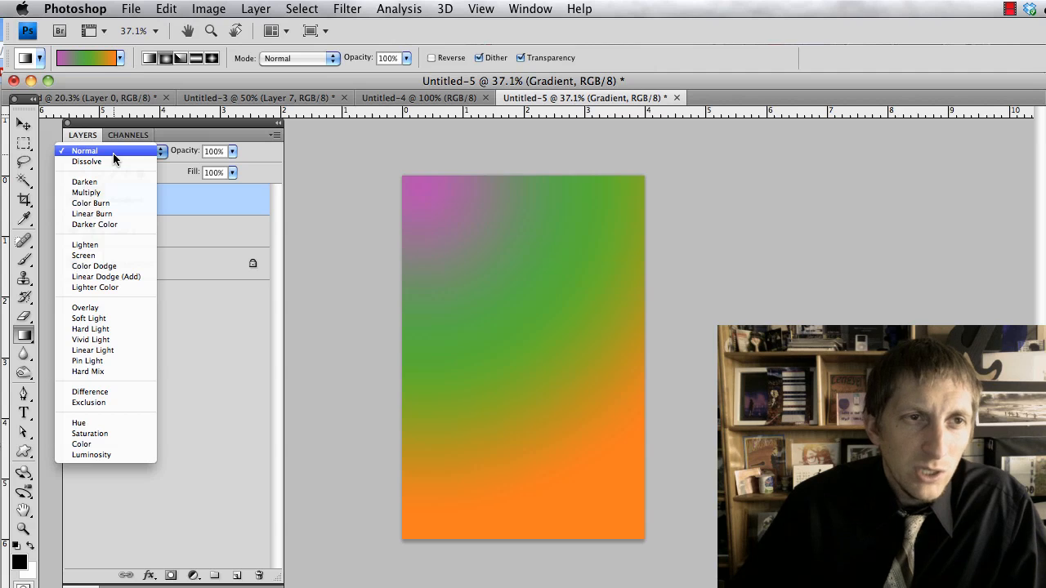
click(108, 446)
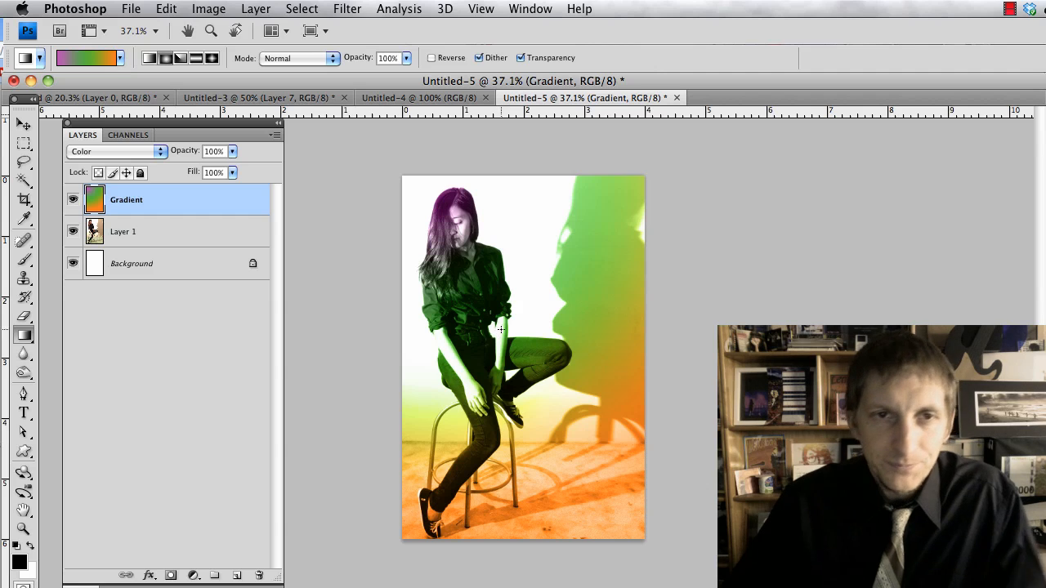
click(70, 204)
click(70, 201)
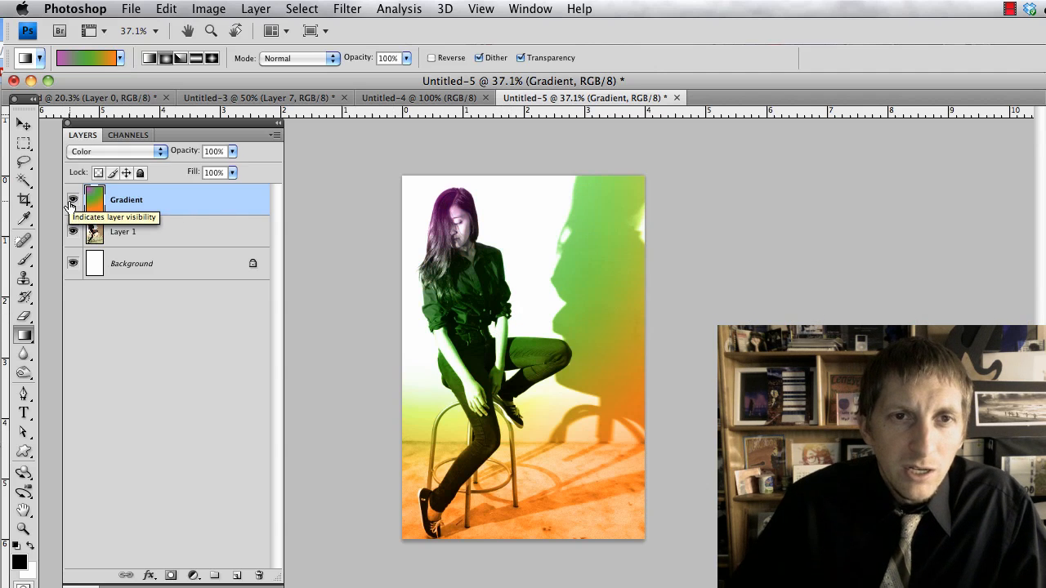
click(70, 202)
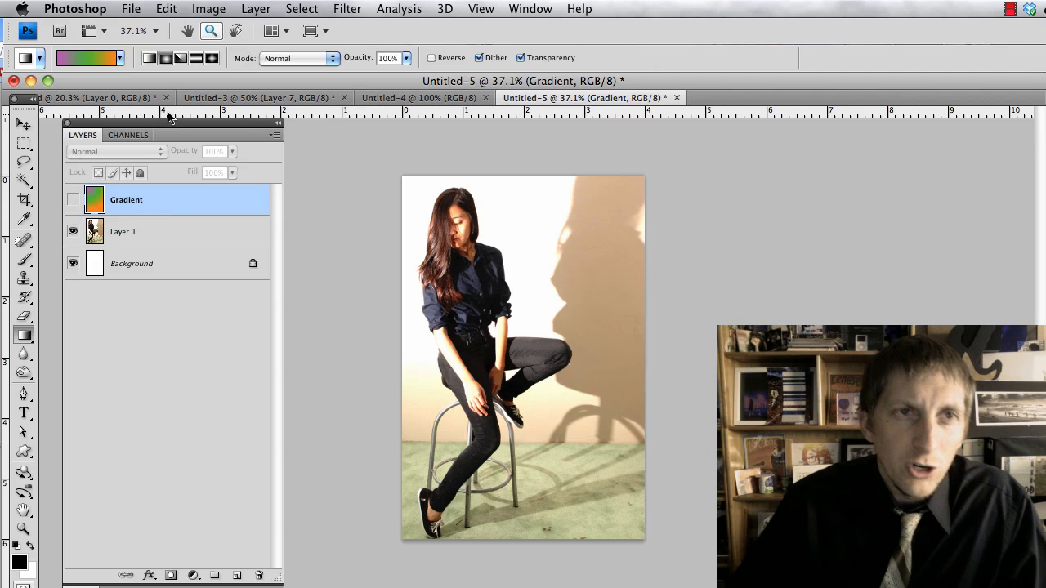
Rename the portrait layer, Layer 1, as Girl.
click(131, 235)
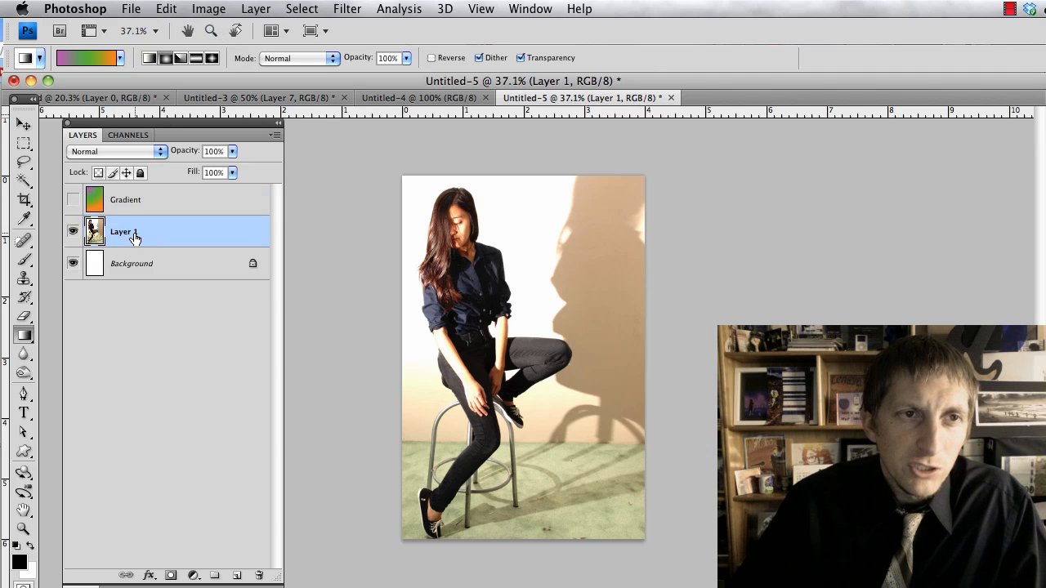
double_click(128, 237)
text(Girl)
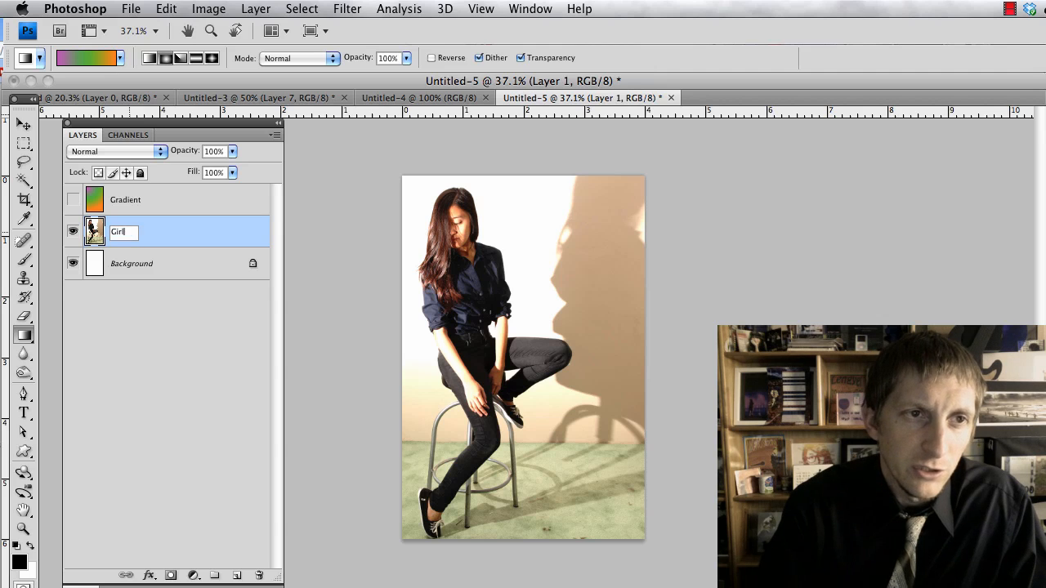
key(Return)
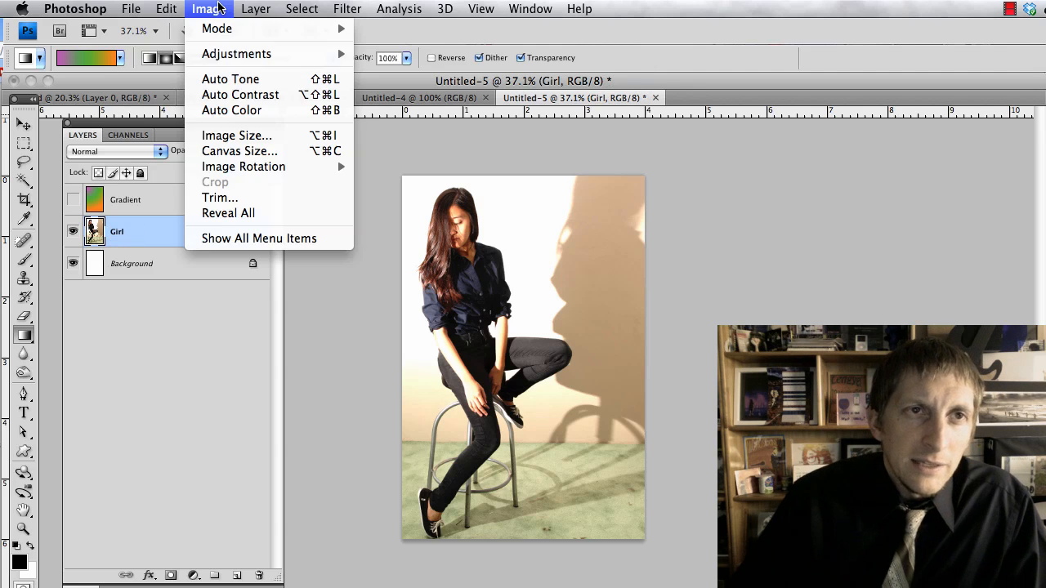
Try a Curves adjustment on the Girl layer using on-image adjustment of the hair and background tones, and discard it.
click(209, 9)
mouse_move(312, 56)
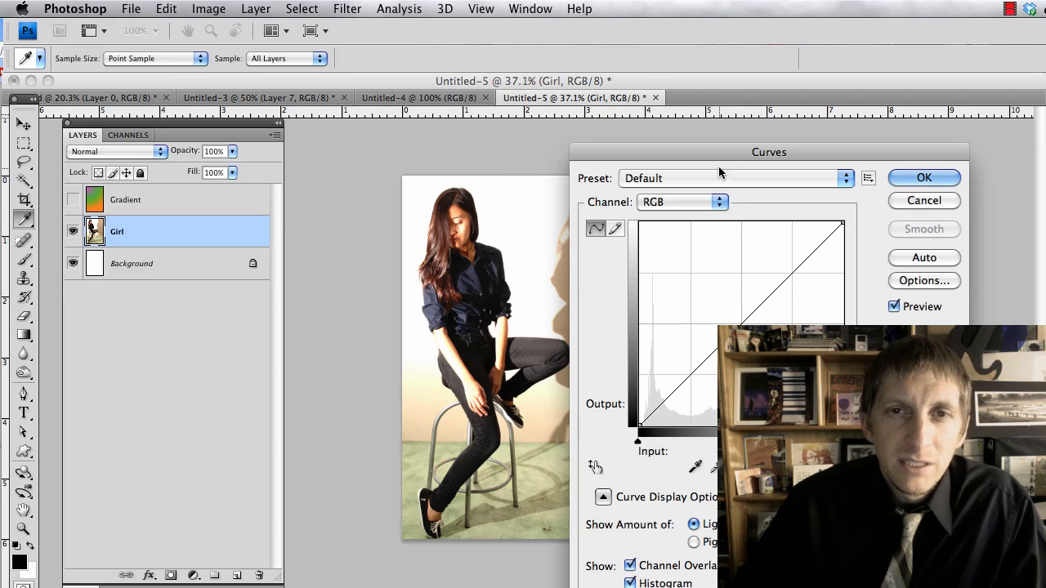
mouse_move(709, 152)
mouse_down()
mouse_move(707, 29)
mouse_move(706, 79)
mouse_up()
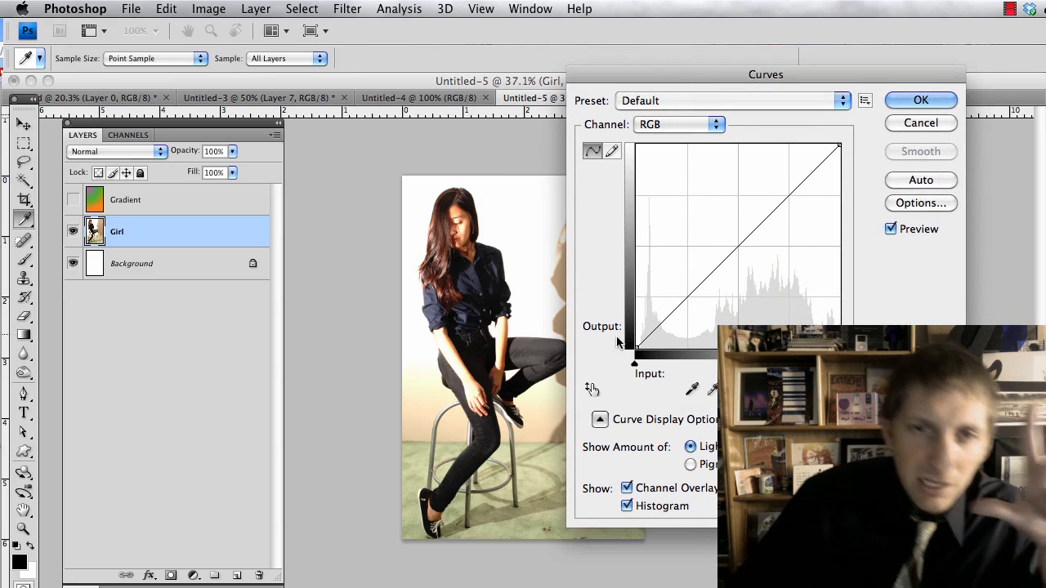
click(592, 389)
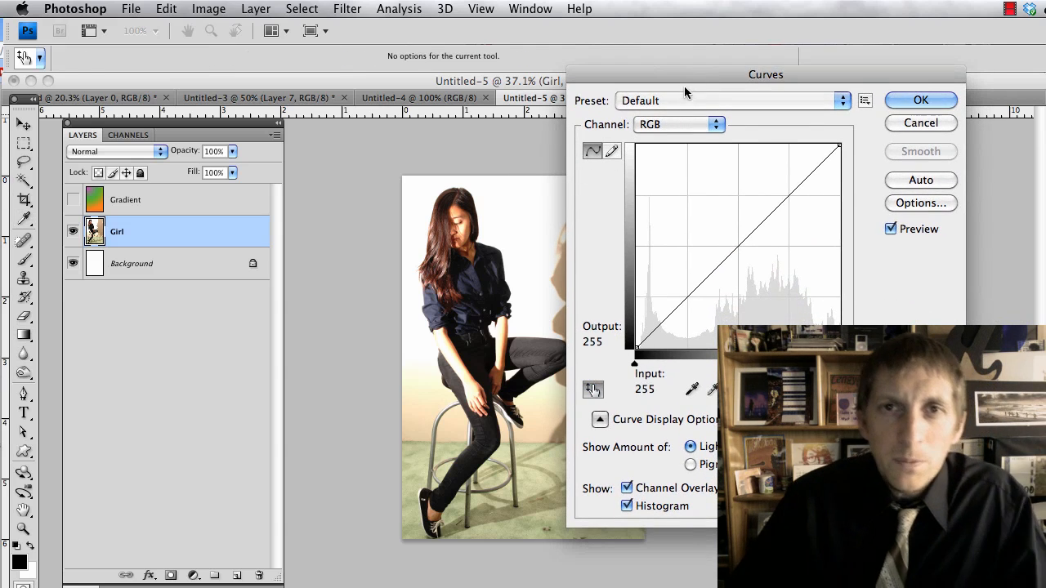
drag(708, 74, 731, 71)
click(527, 231)
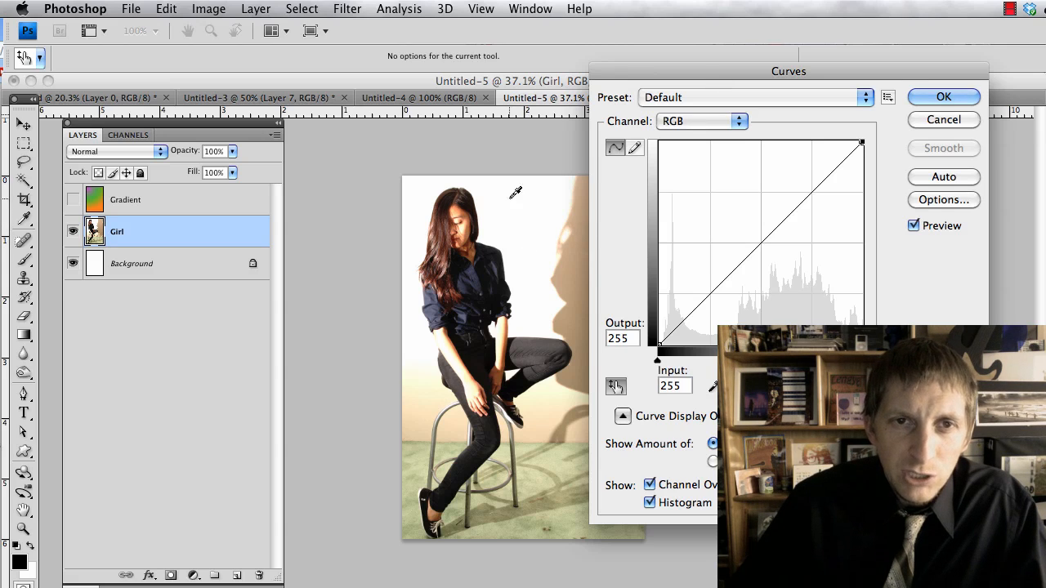
mouse_move(445, 238)
mouse_down()
mouse_move(438, 270)
mouse_move(442, 233)
mouse_up()
click(443, 265)
click(440, 243)
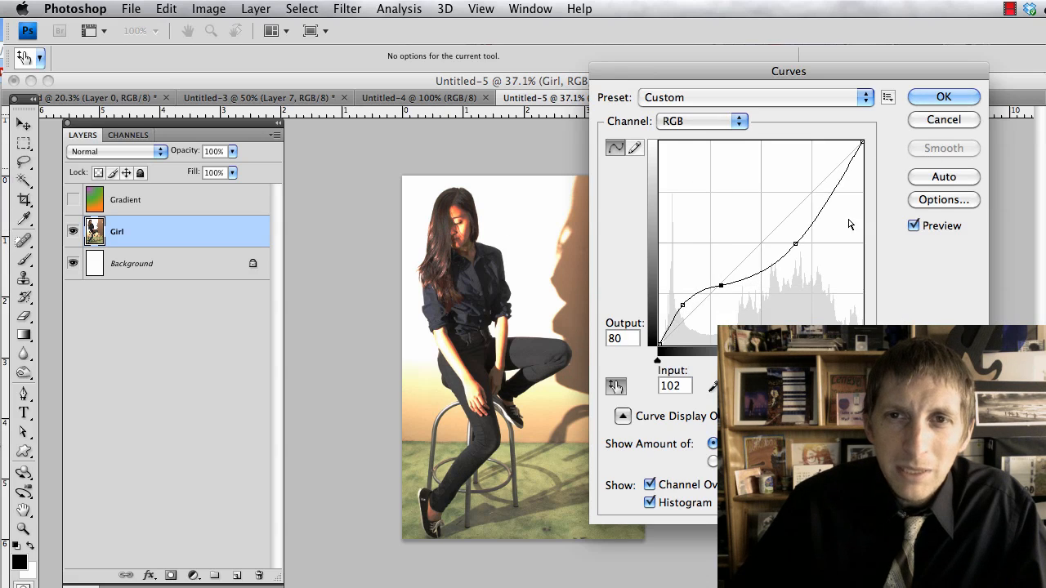
click(946, 120)
Apply a Curves adjustment to the Girl layer that slightly darkens the tones sampled from her hair.
click(221, 10)
mouse_move(343, 53)
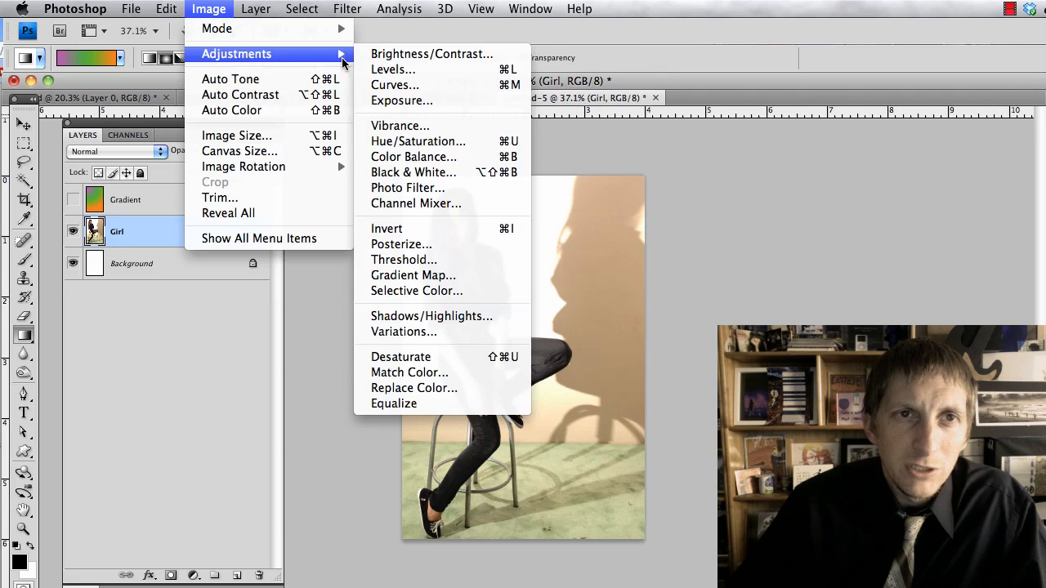
click(490, 88)
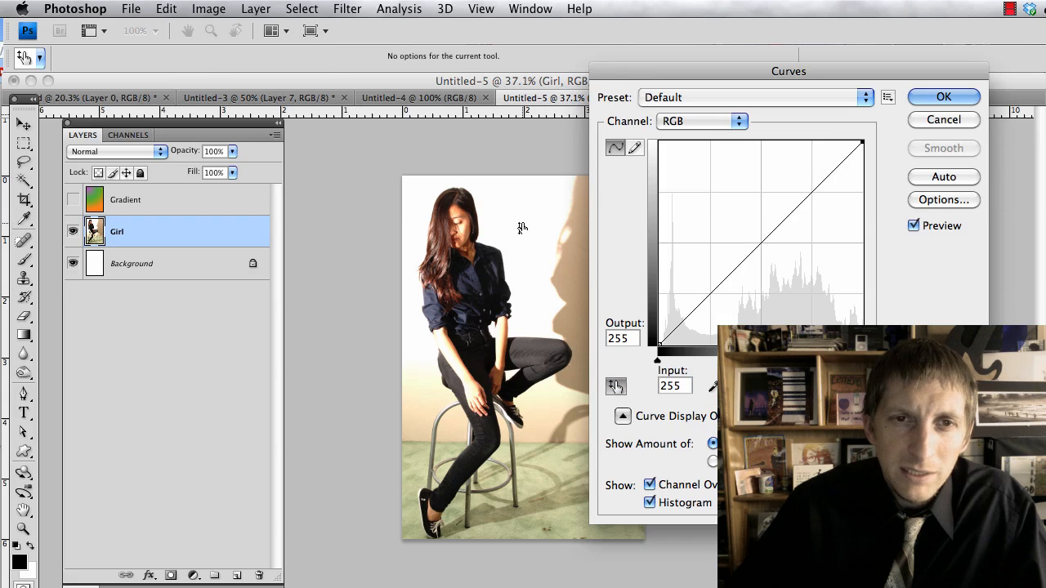
drag(435, 235, 436, 245)
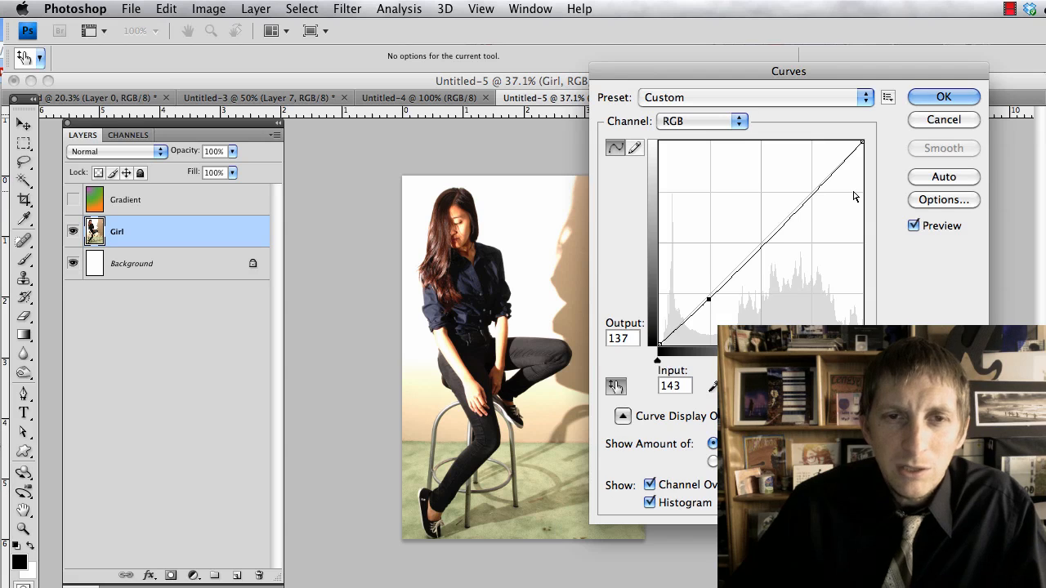
click(940, 98)
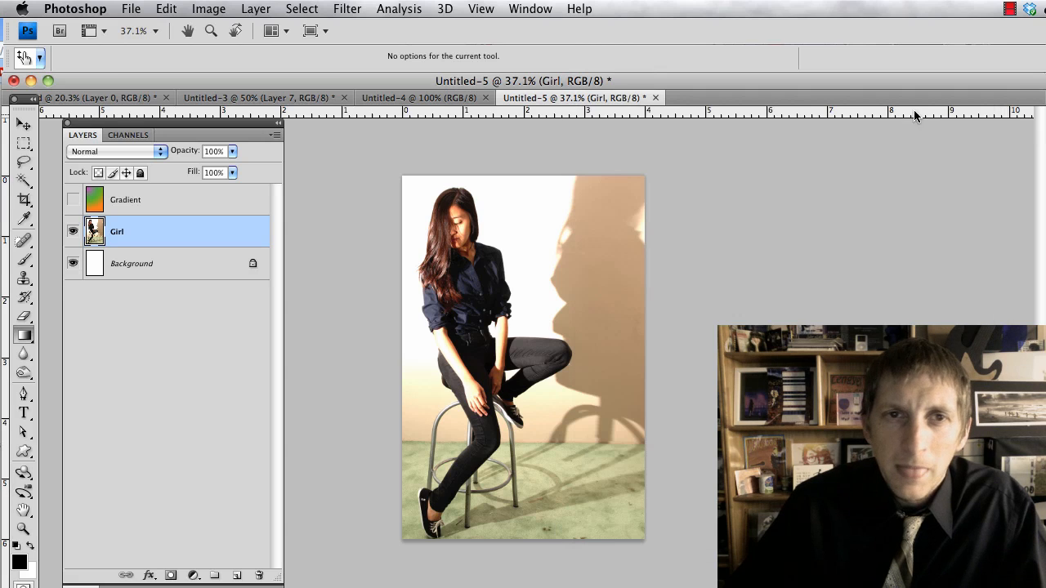
Apply an Exposure adjustment of +0.57 to the Girl layer and show the Gradient layer again.
click(207, 8)
mouse_move(226, 59)
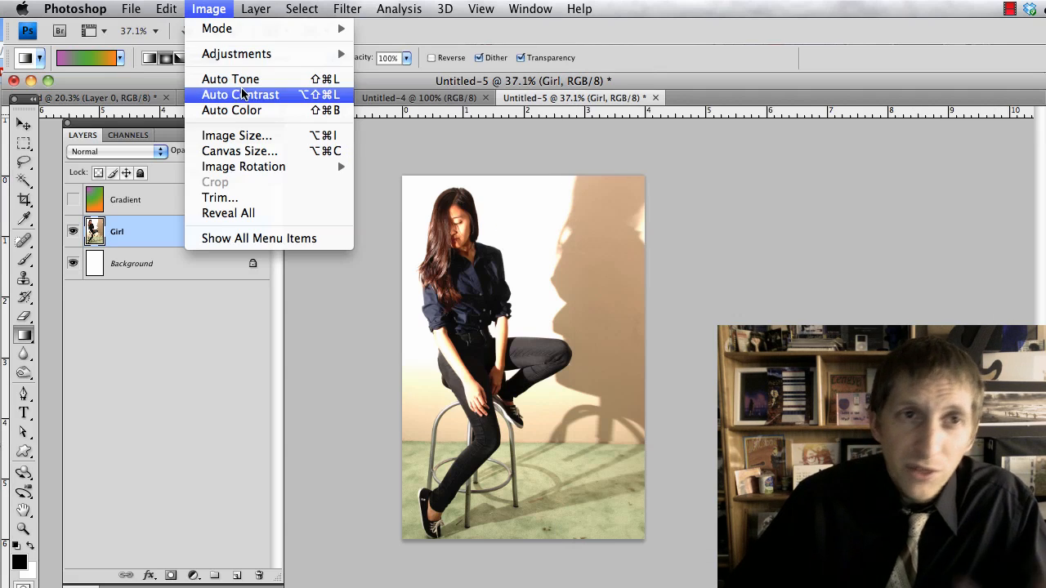
mouse_move(260, 54)
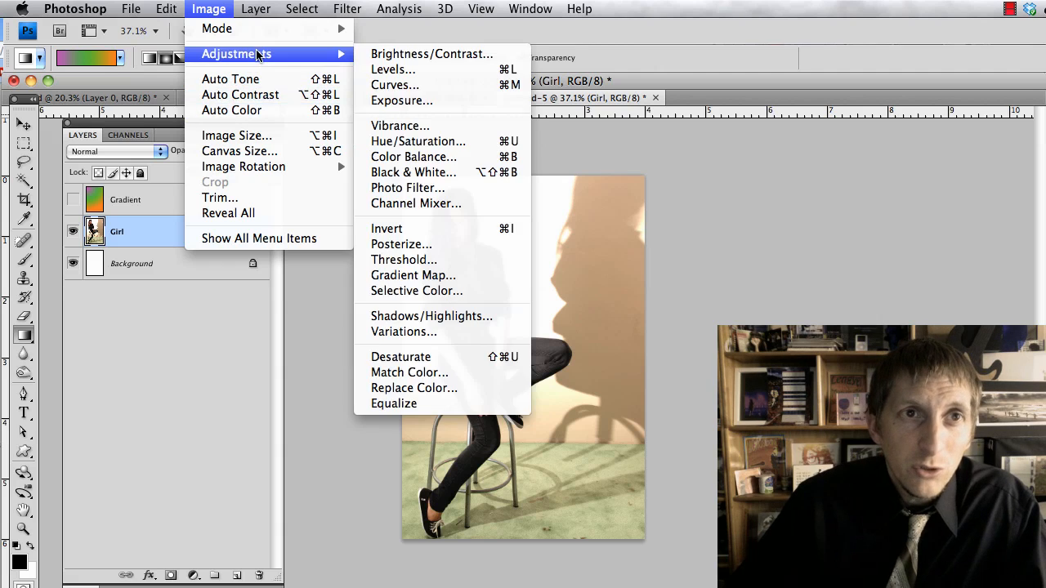
click(436, 103)
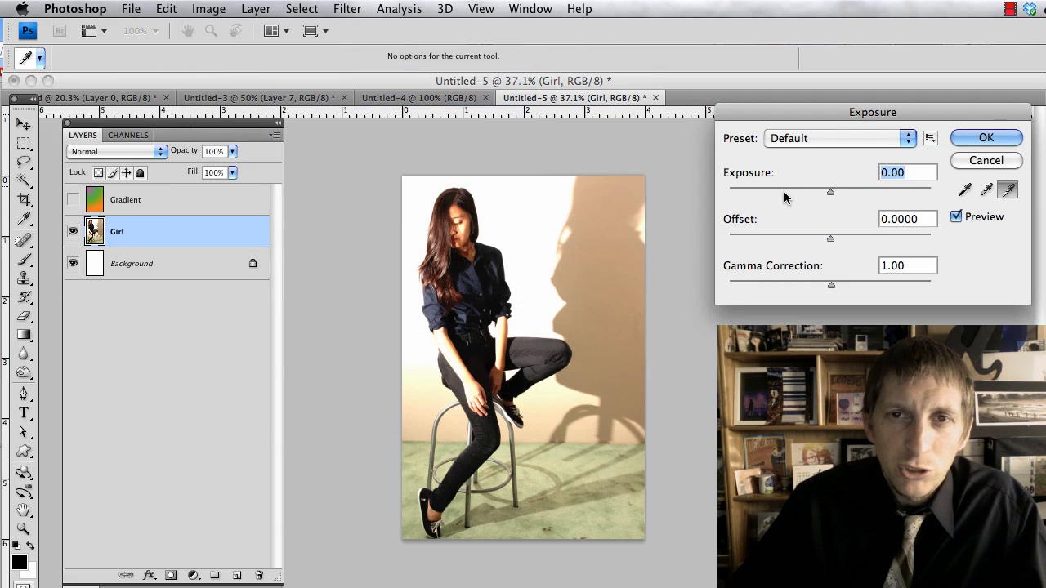
mouse_move(833, 195)
mouse_down()
mouse_move(850, 197)
mouse_move(839, 197)
mouse_up()
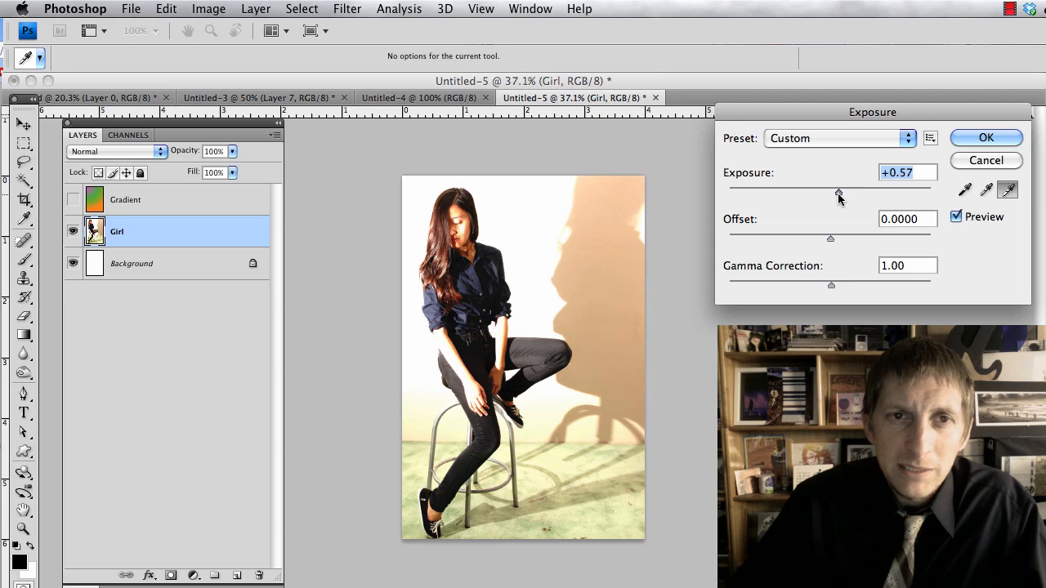
click(985, 136)
key(g)
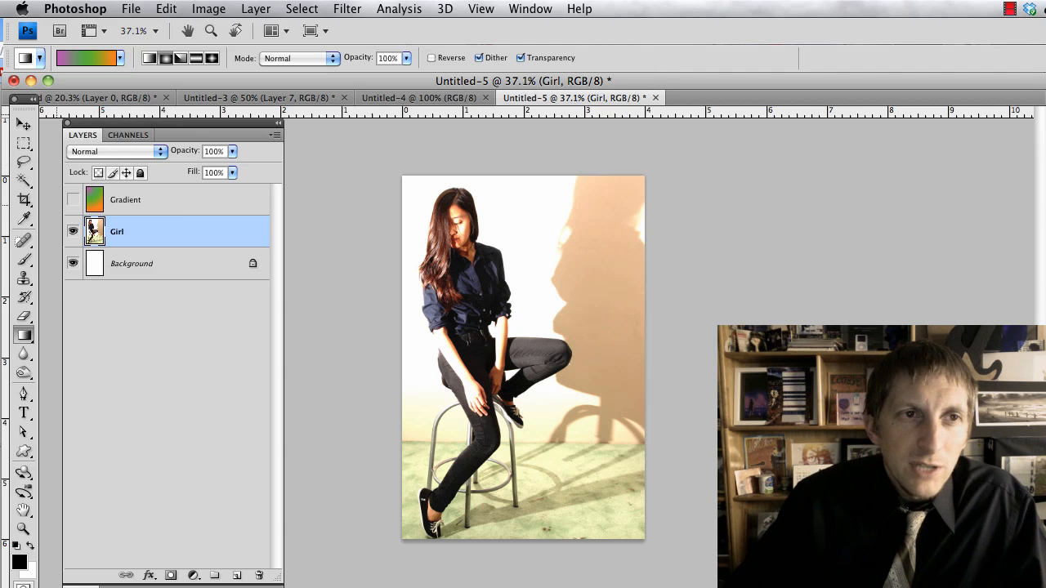
click(73, 202)
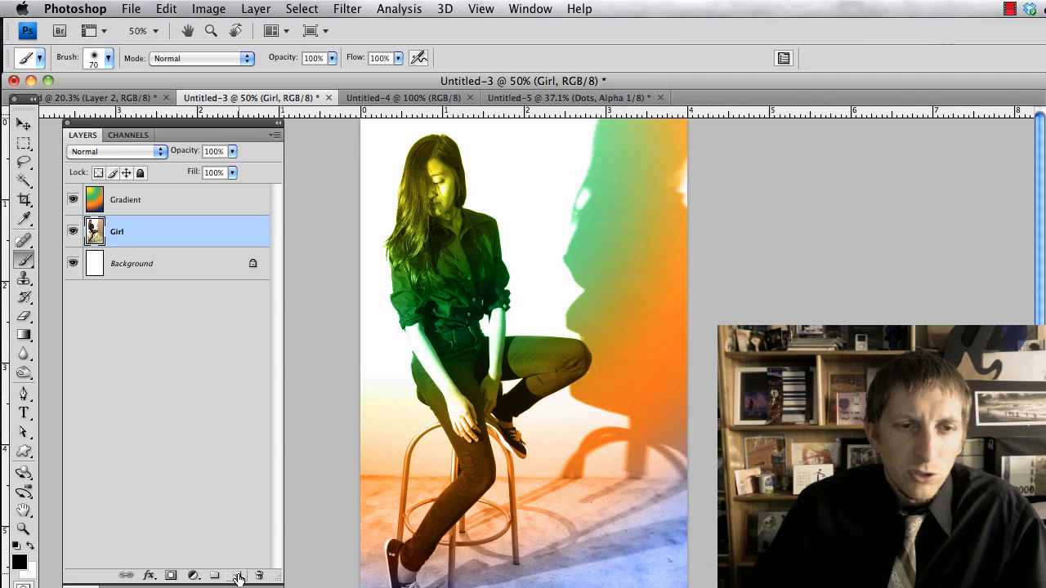
Add a new layer between the Girl and Gradient layers and name it Pattern.
click(237, 577)
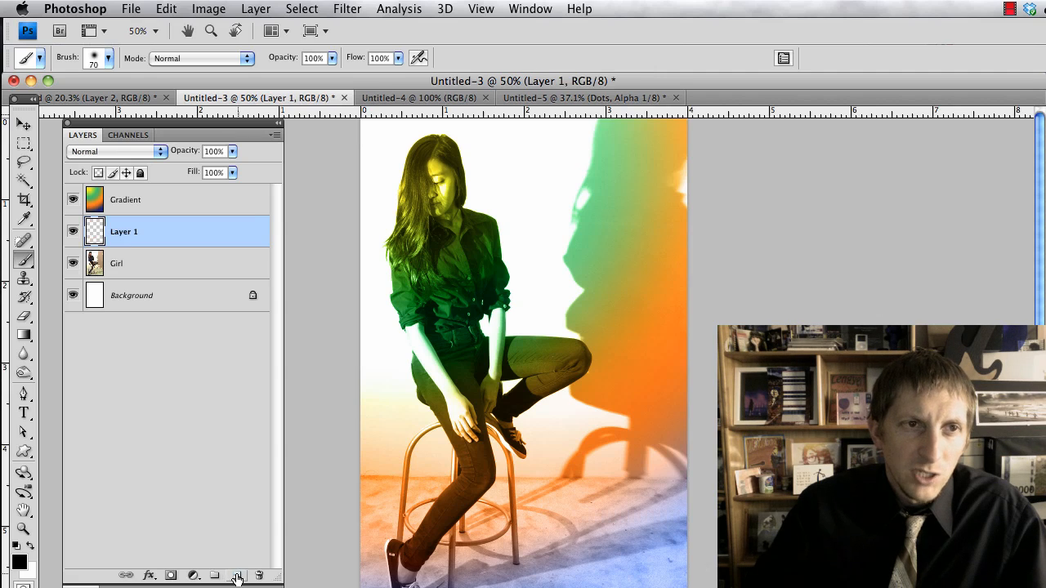
double_click(125, 234)
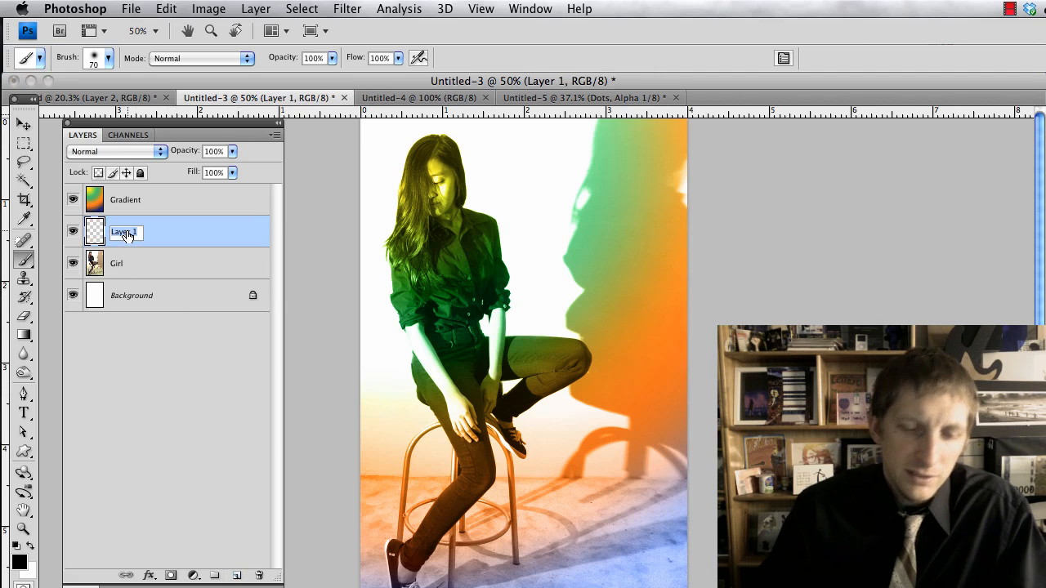
text(Do)
text(at)
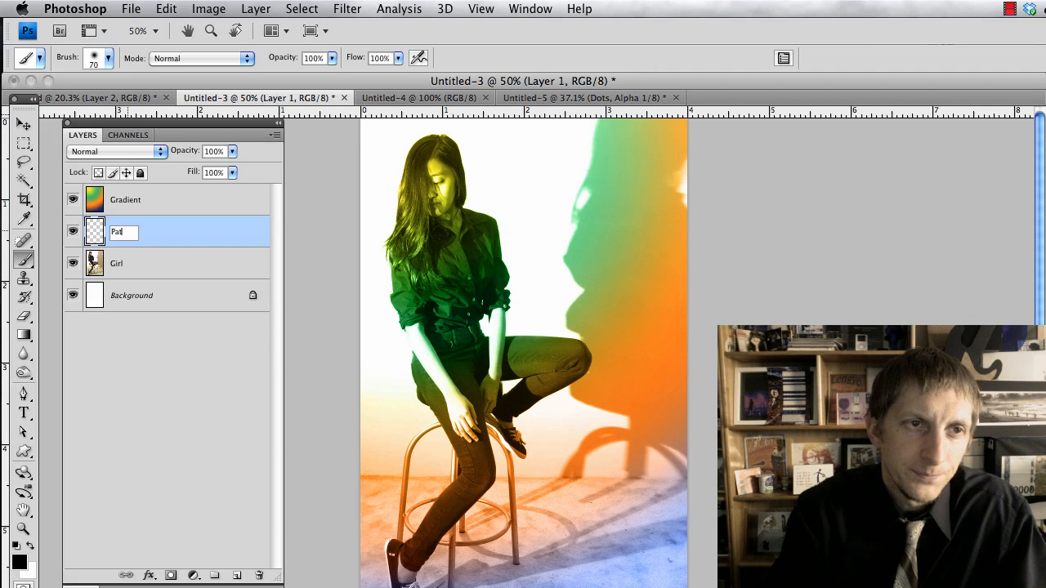
text(tern)
key(Return)
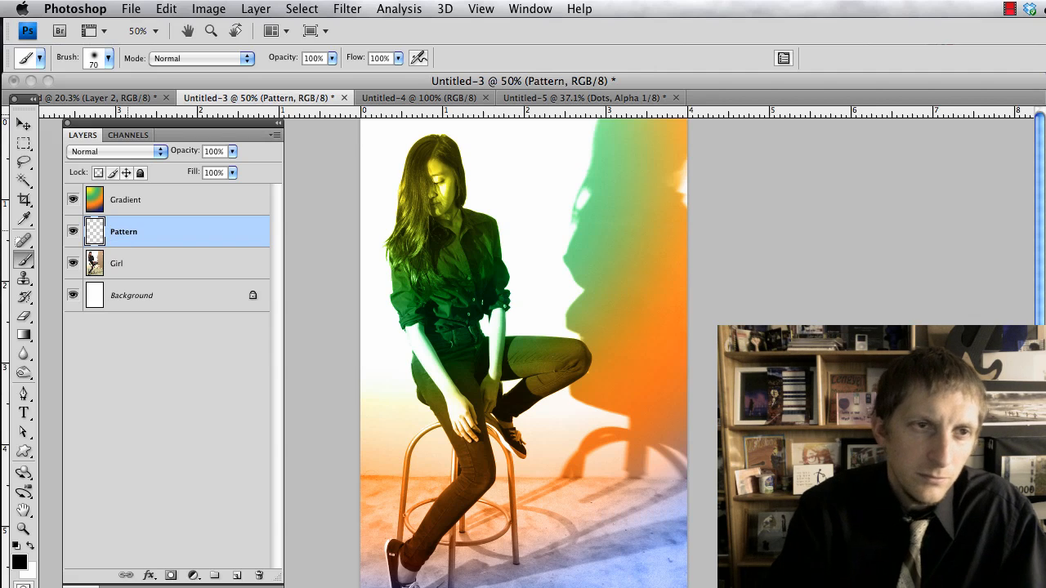
Create a new alpha channel in the document.
click(117, 136)
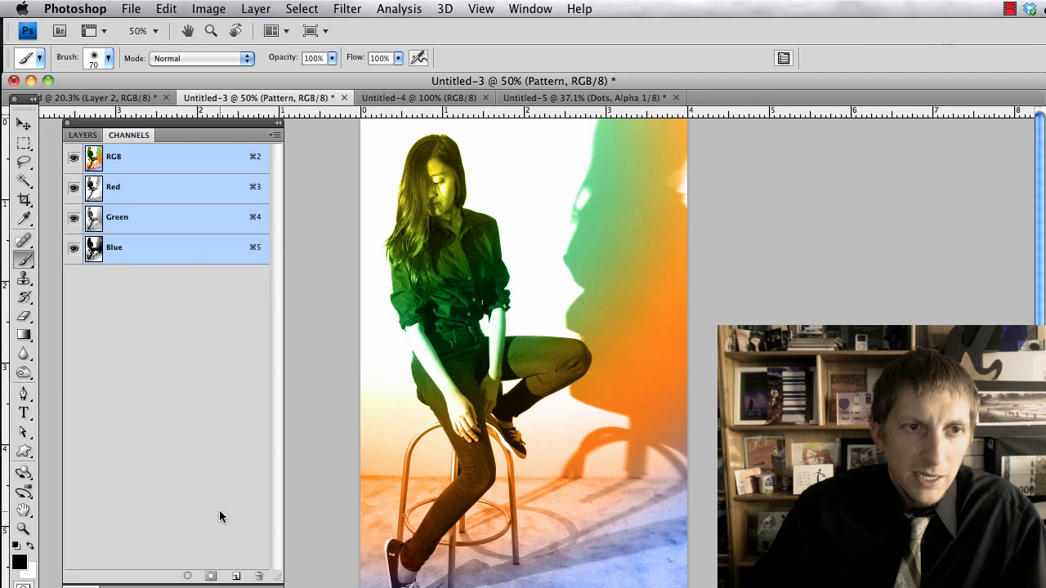
click(236, 577)
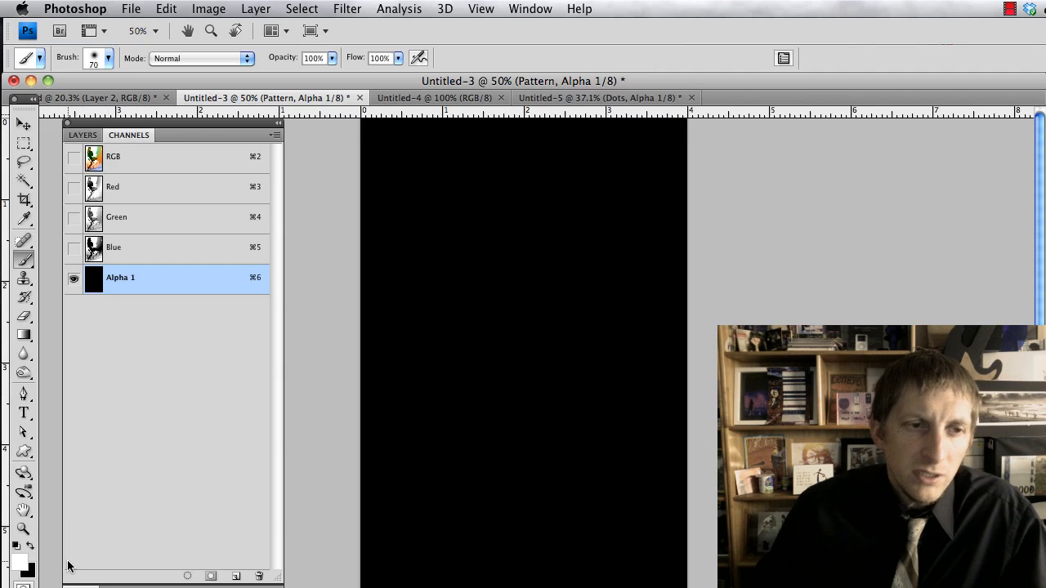
Paint soft white dots across the lower part of the Alpha 1 channel with a 135 px brush at 0% hardness.
click(18, 560)
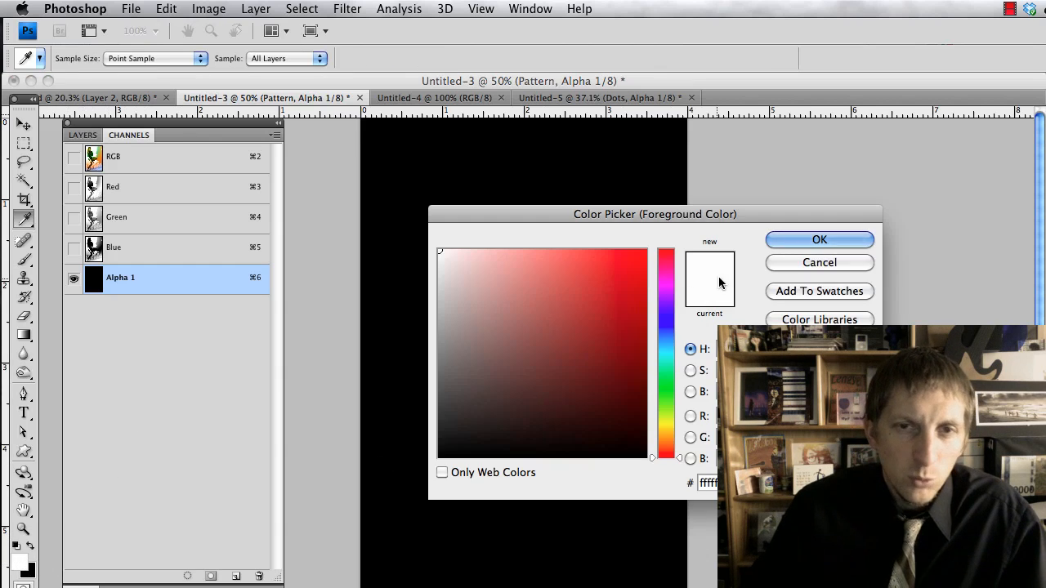
click(782, 241)
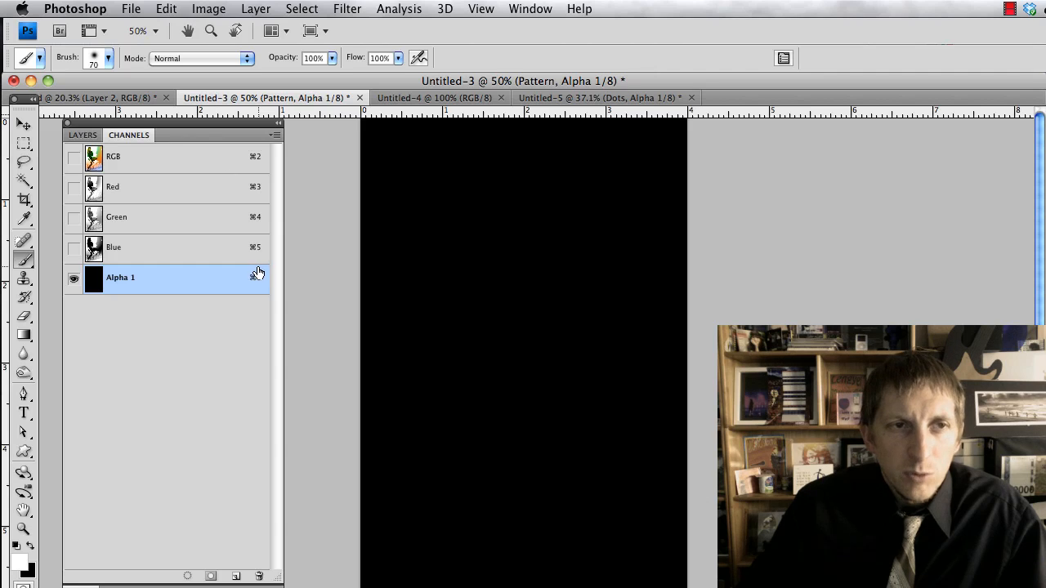
click(106, 56)
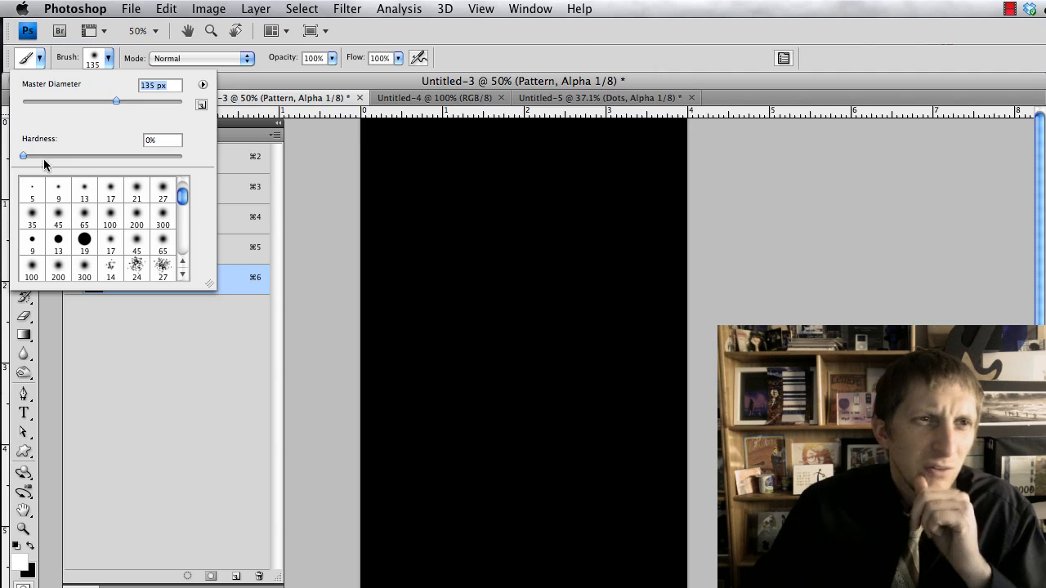
click(620, 474)
drag(628, 474, 584, 483)
click(539, 495)
drag(496, 528, 442, 554)
click(541, 544)
click(585, 541)
click(614, 561)
click(646, 544)
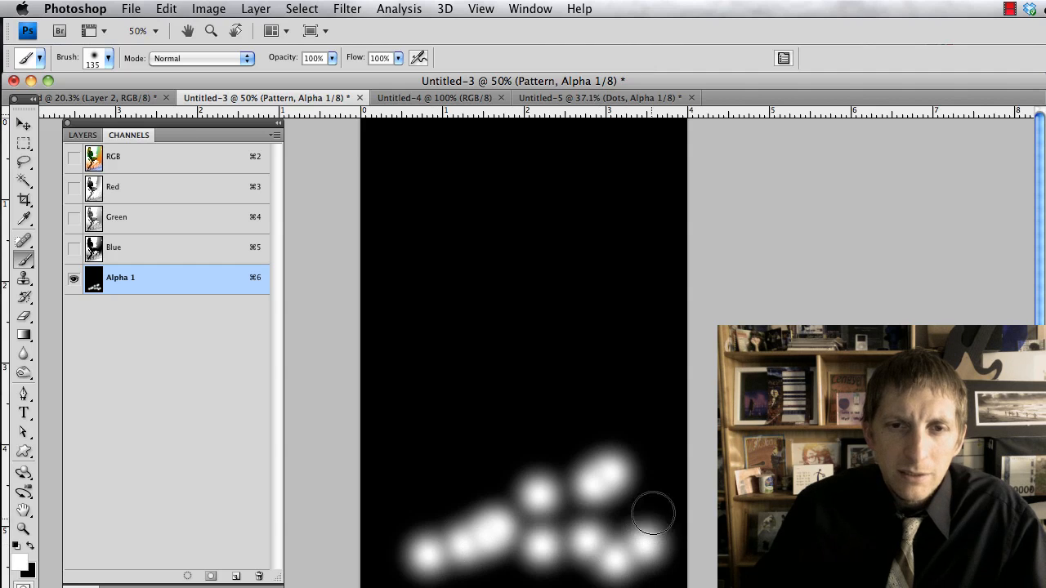
click(653, 502)
click(664, 454)
click(653, 418)
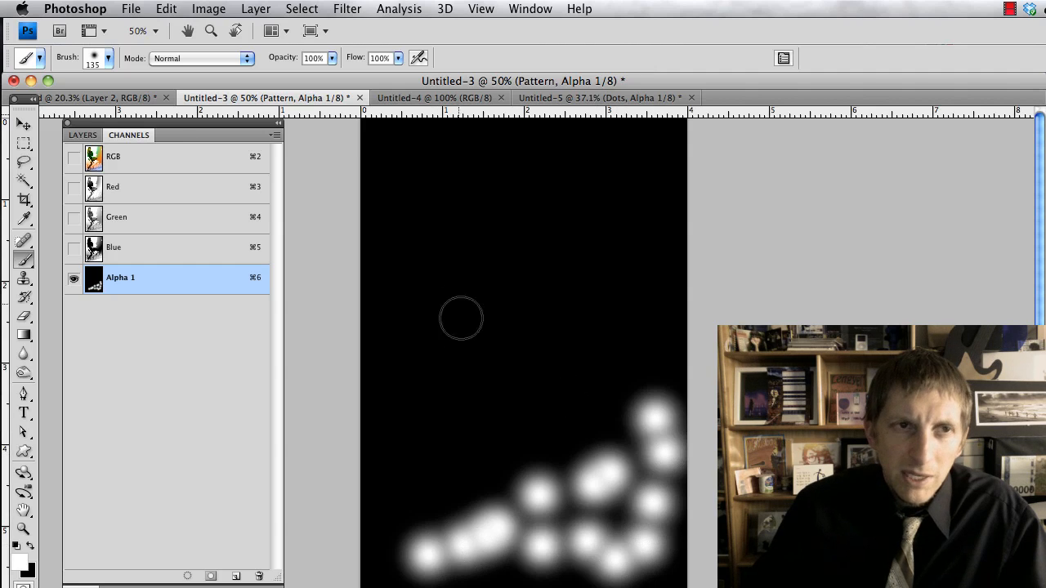
click(619, 415)
click(562, 437)
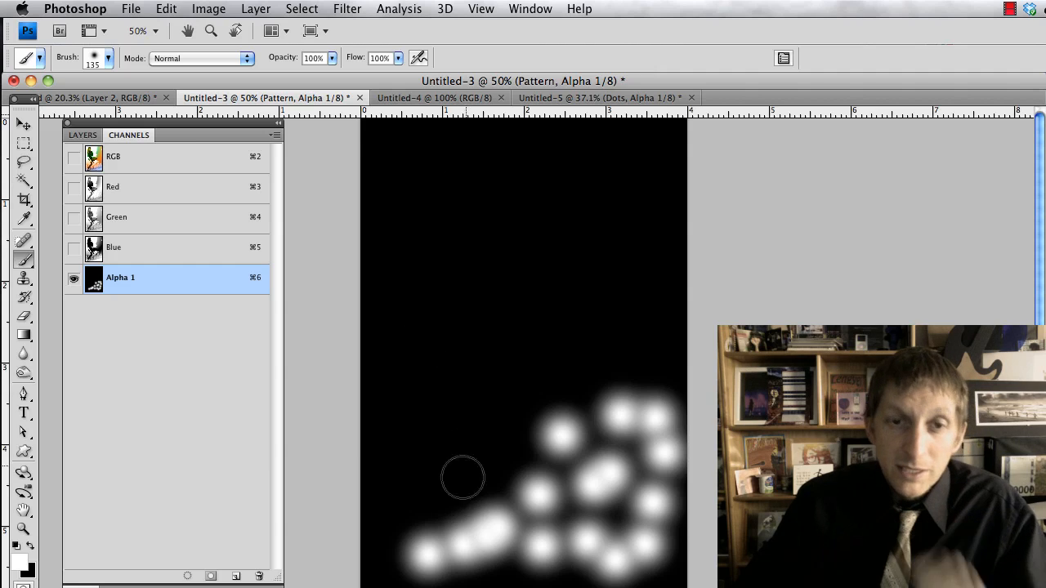
click(409, 512)
click(468, 490)
click(490, 472)
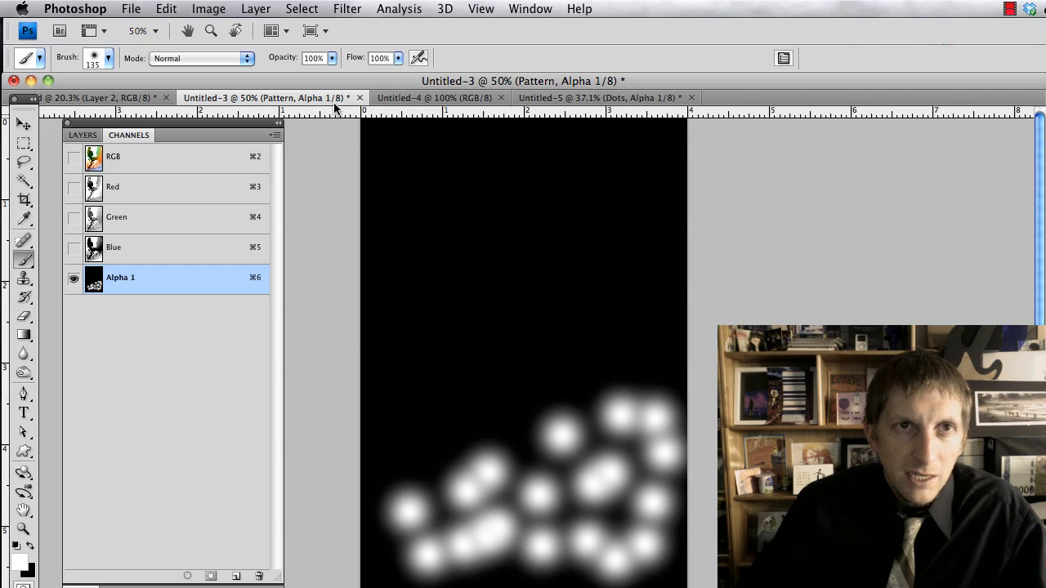
Apply the Color Halftone filter to the Alpha 1 channel with a maximum radius of 32 pixels.
click(347, 10)
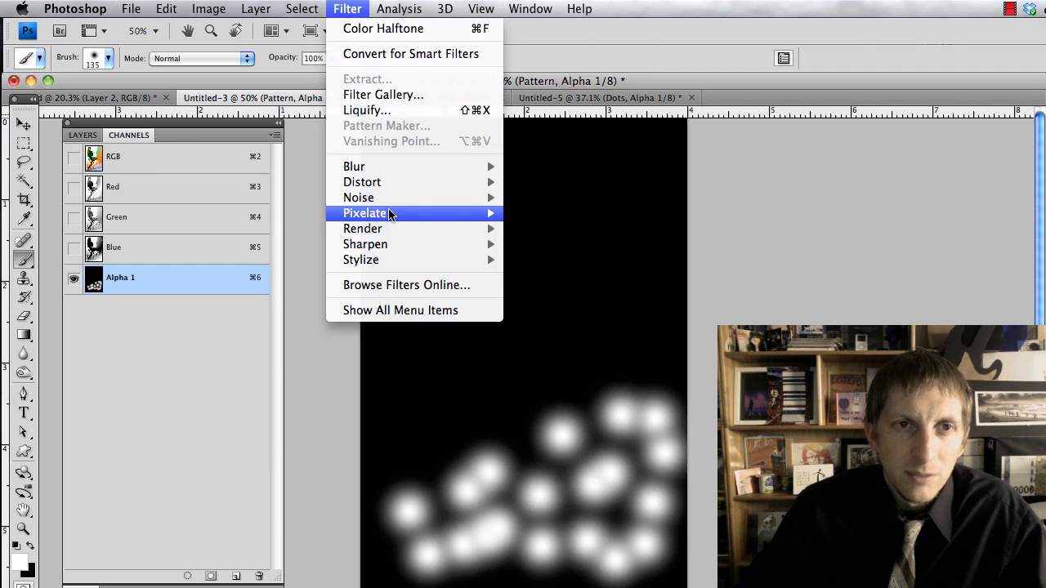
mouse_move(384, 212)
click(546, 213)
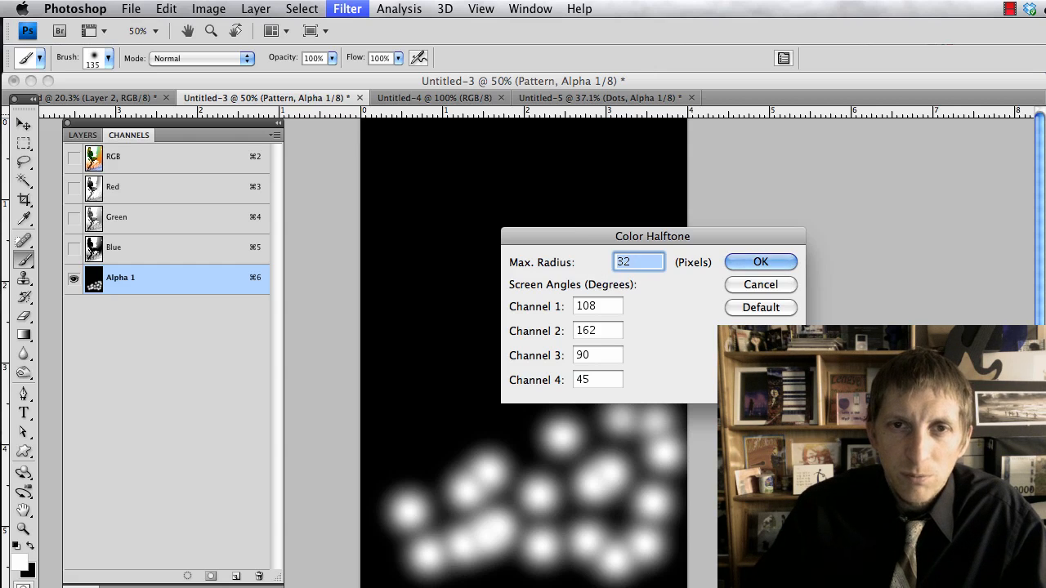
click(759, 263)
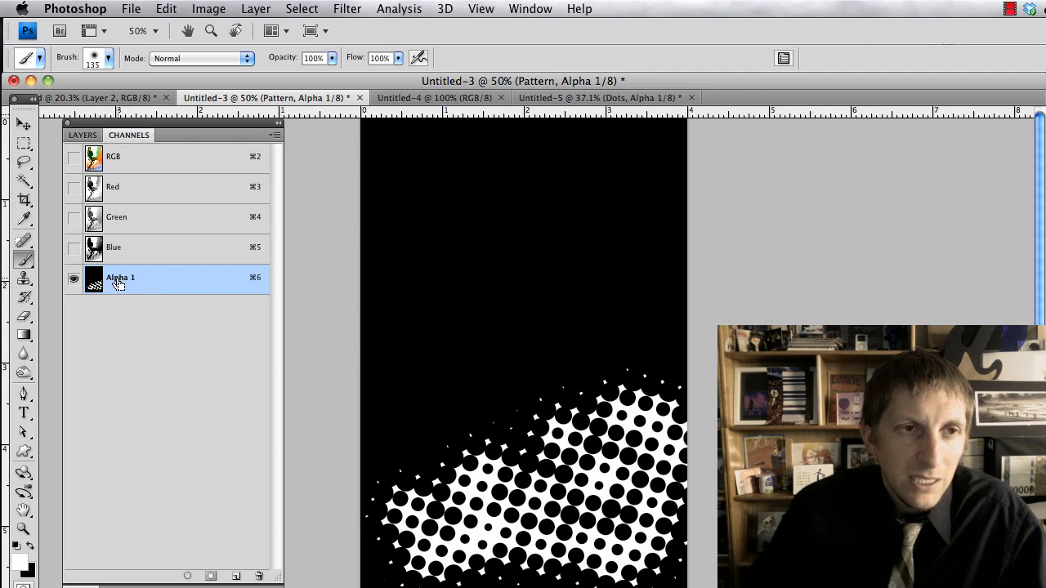
Load the Alpha 1 halftone dots as a selection and activate the Pattern layer with the Gradient tool.
key(super+f)
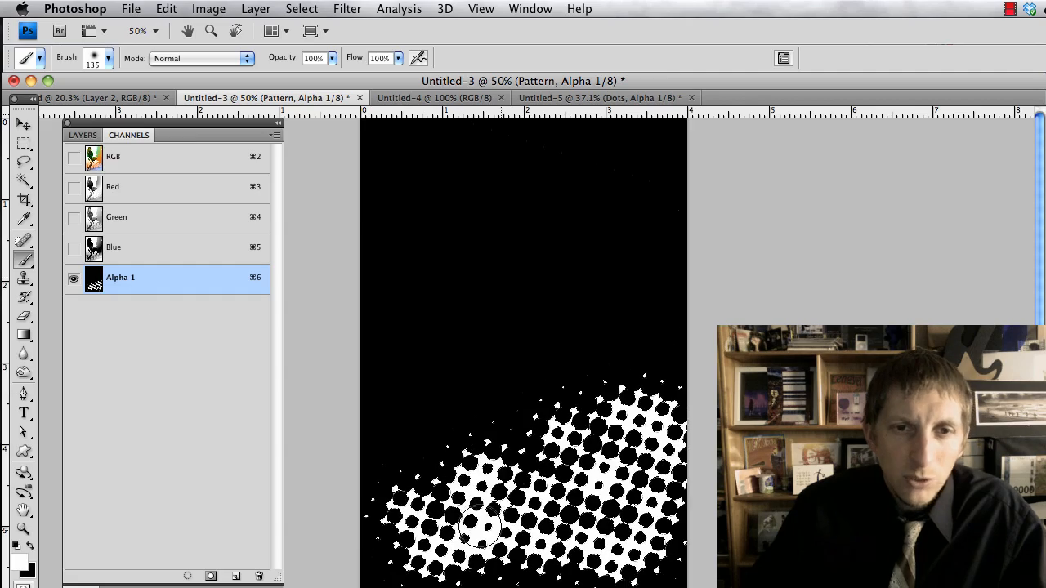
click(81, 136)
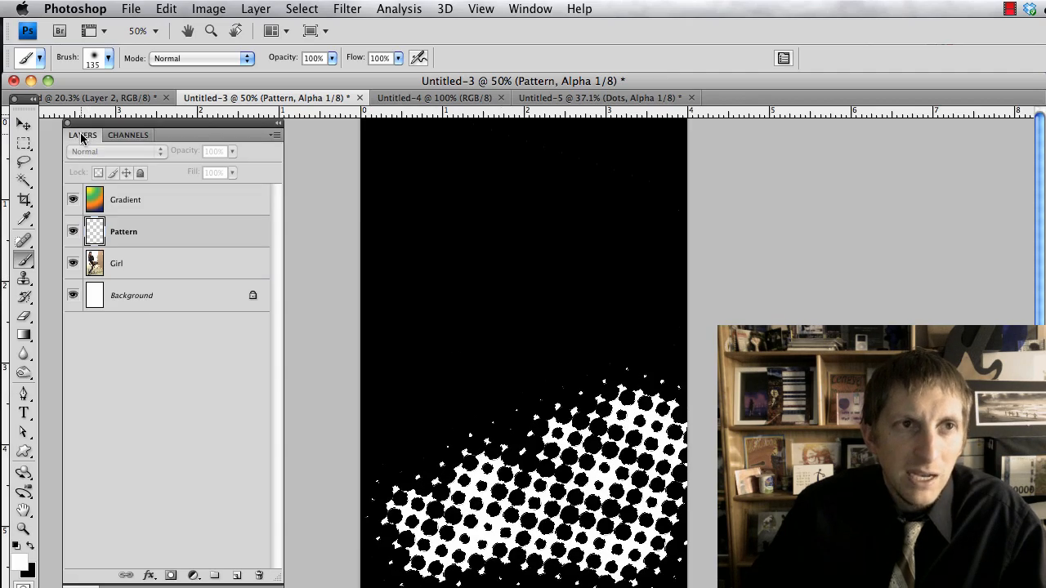
click(127, 233)
key(g)
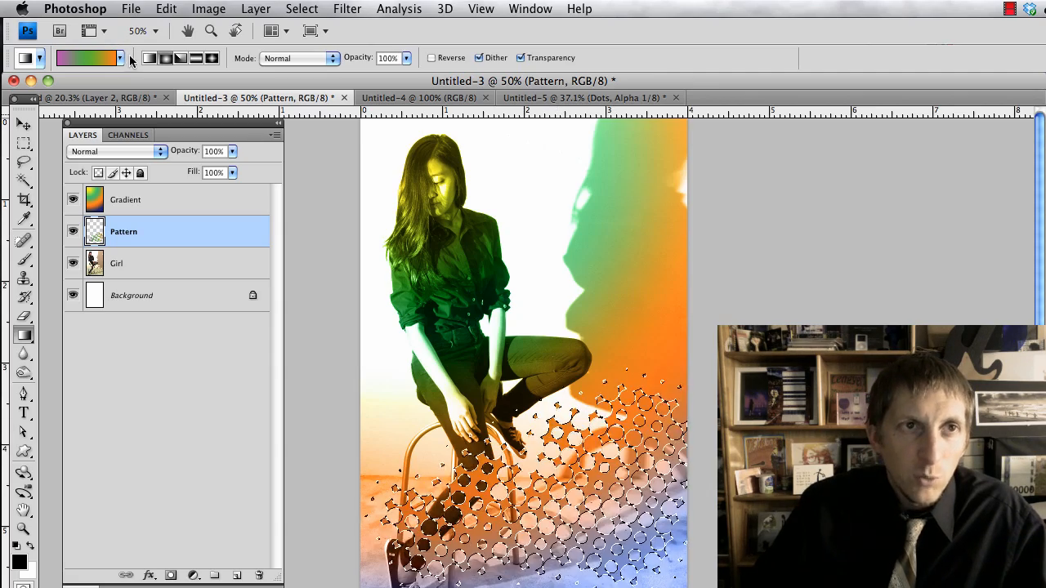
Try the Blue, Yellow, Blue and the Blue, Red, Yellow gradients across the selected dots on the Pattern layer.
click(120, 59)
double_click(34, 114)
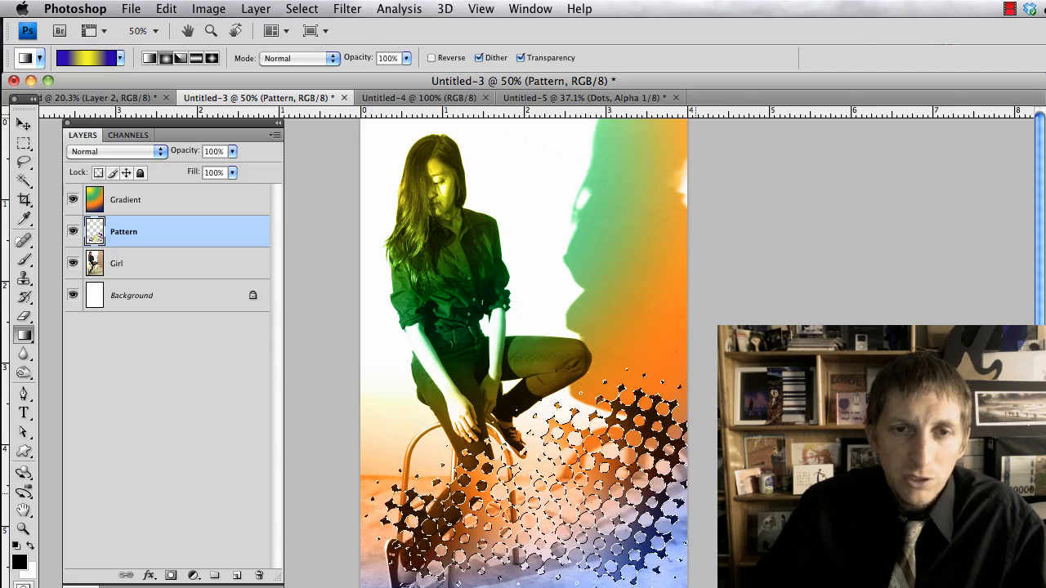
click(120, 59)
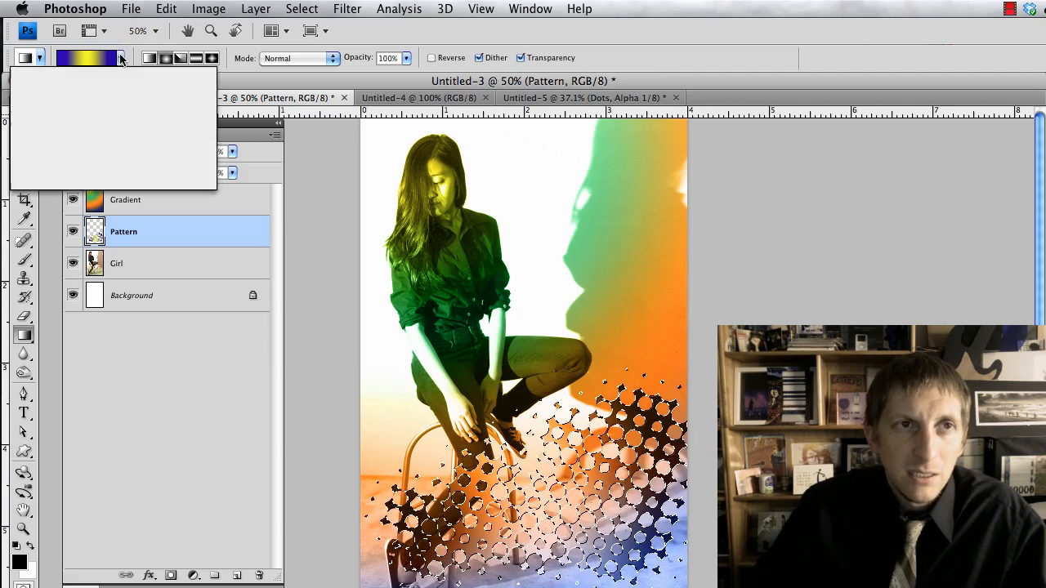
click(155, 98)
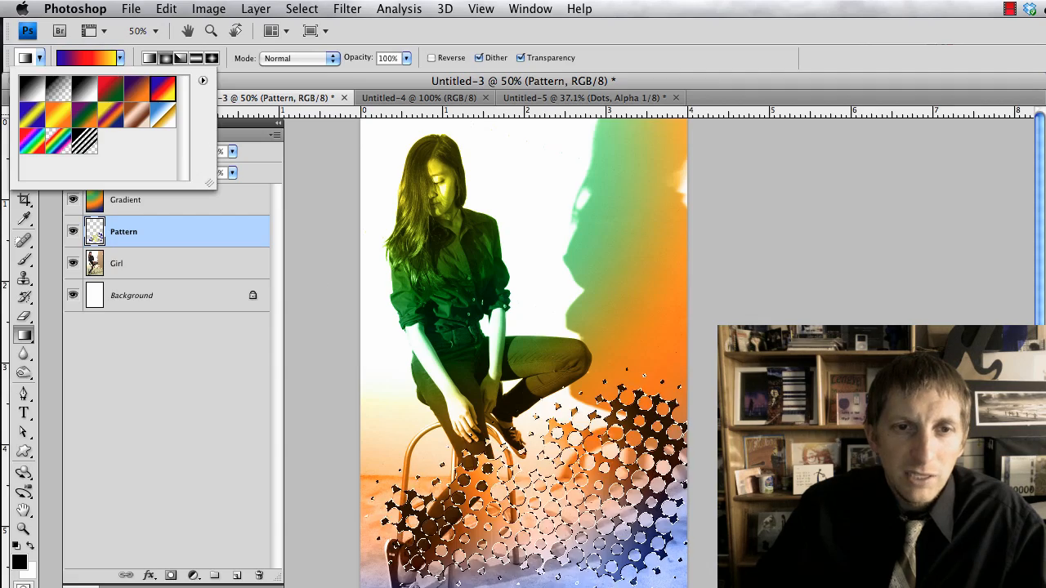
key(Return)
drag(491, 519, 699, 448)
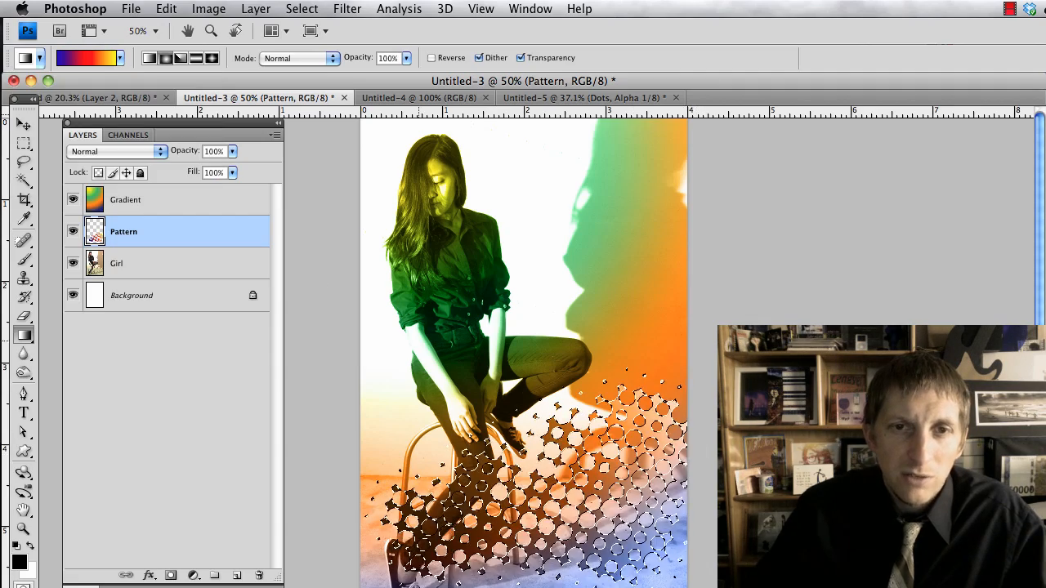
Fill the selected dots on the Pattern layer with the Orange, Yellow, Orange gradient preset.
click(106, 57)
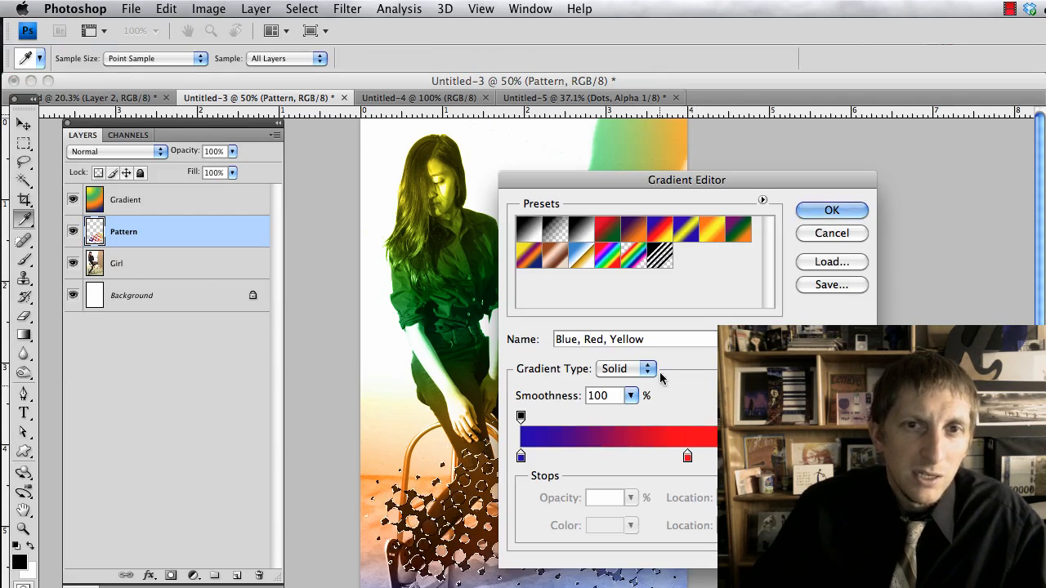
click(713, 231)
click(830, 211)
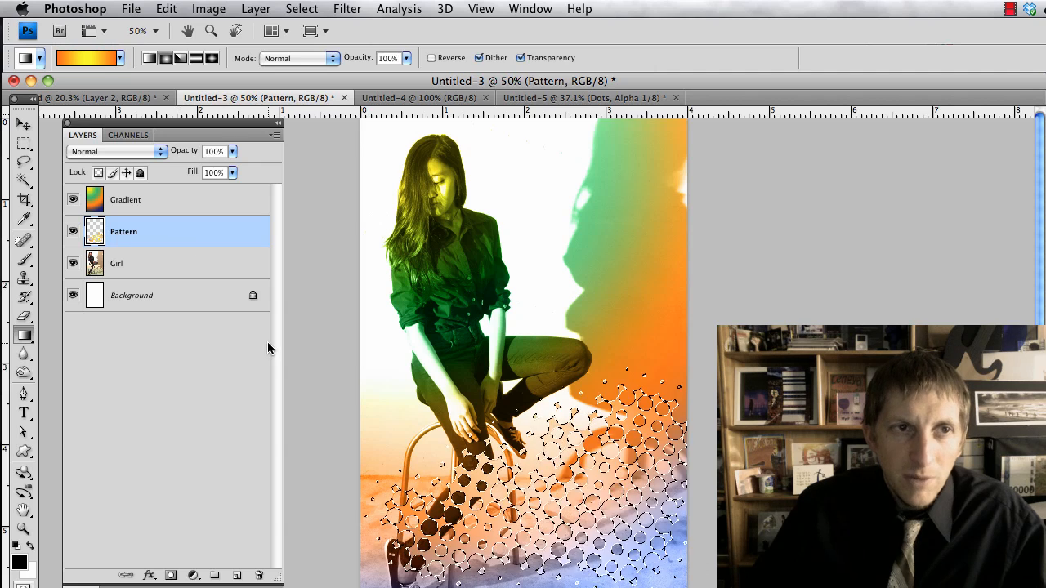
Clear the dot selection and set the Pattern layer's opacity to 95%.
click(232, 151)
mouse_move(237, 167)
mouse_down()
mouse_move(206, 174)
mouse_move(229, 169)
mouse_up()
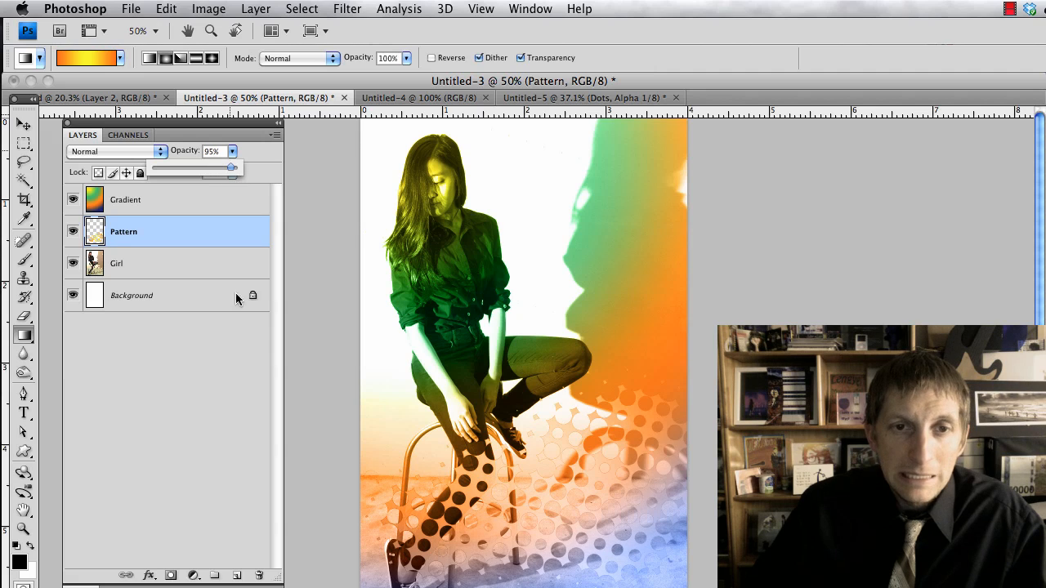
click(252, 438)
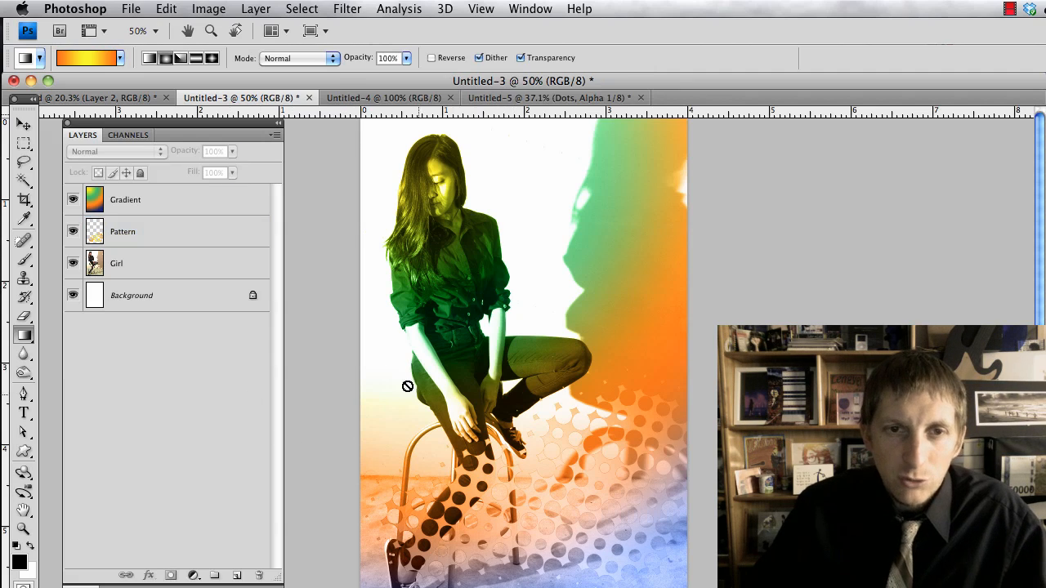
Free-transform the Pattern layer, stretching the dots past the canvas's right edge and repositioning them over the lower part of the photo.
click(161, 241)
key(ctrl+t)
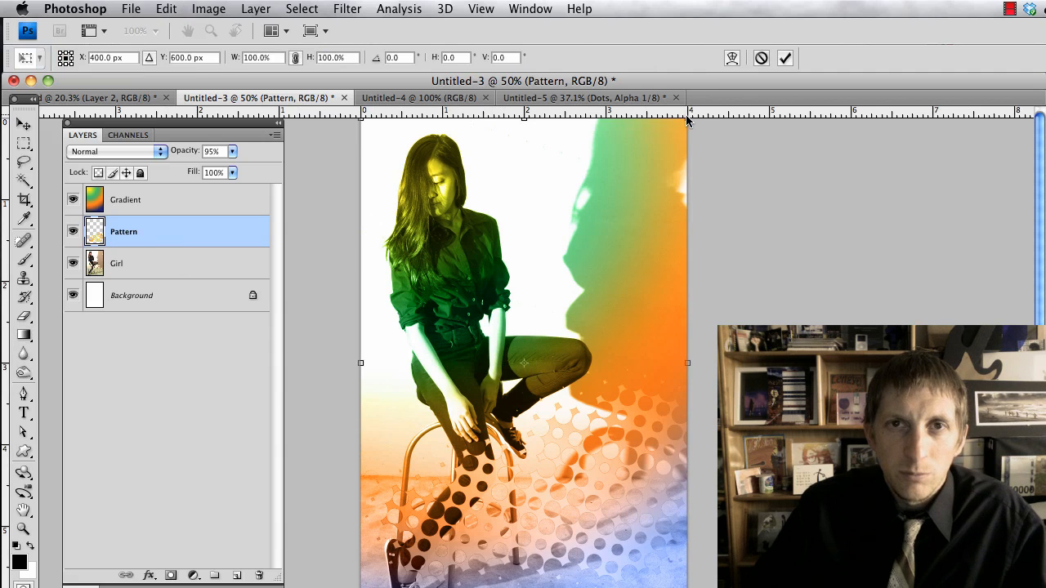
drag(687, 120, 733, 207)
drag(550, 547, 527, 543)
key(Return)
key(g)
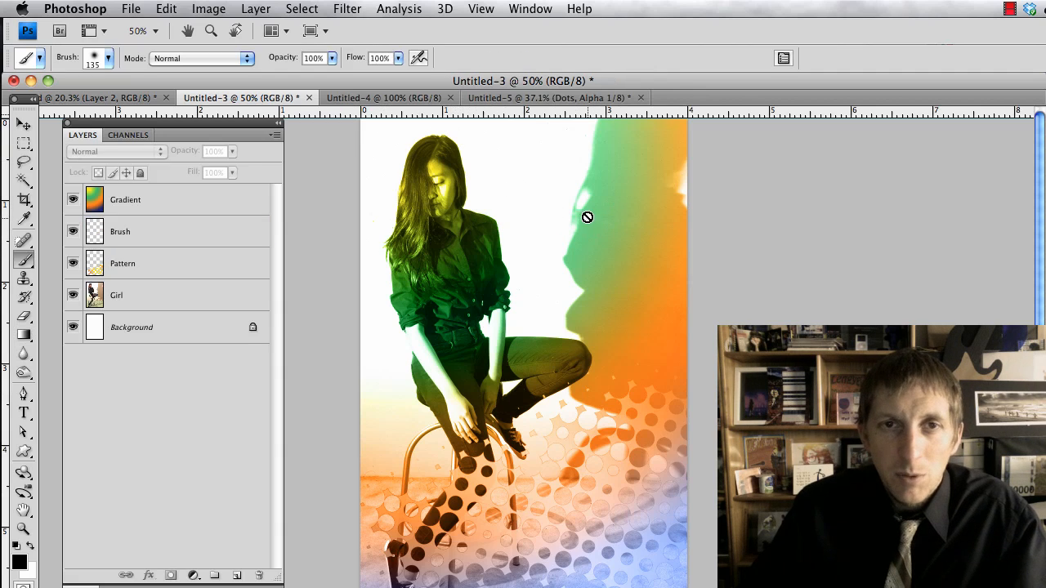
Switch to Firefox to examine the example portrait with the large faded face, and return to Photoshop.
key(super+Tab)
click(584, 404)
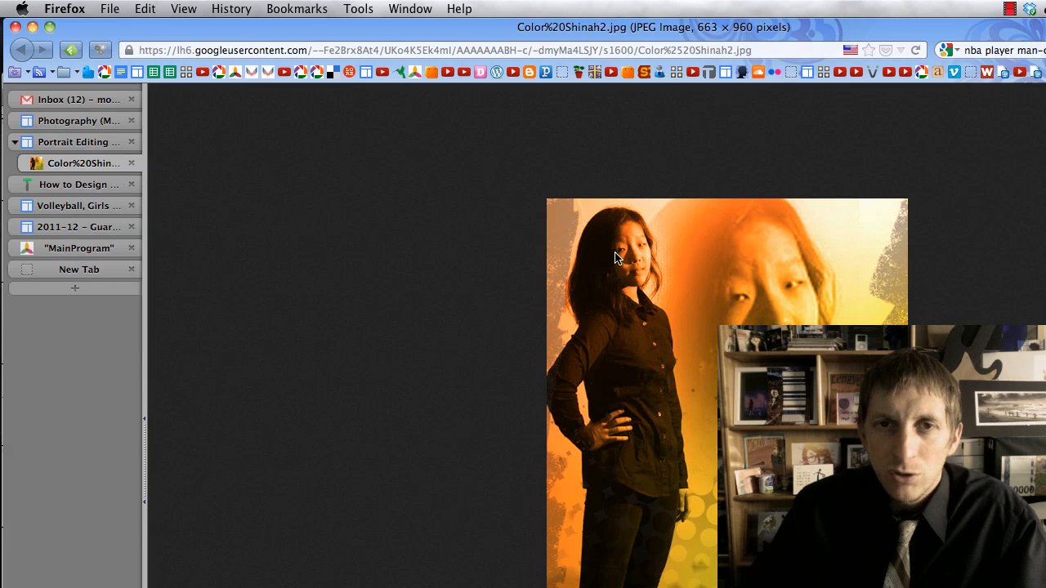
key(super+Tab)
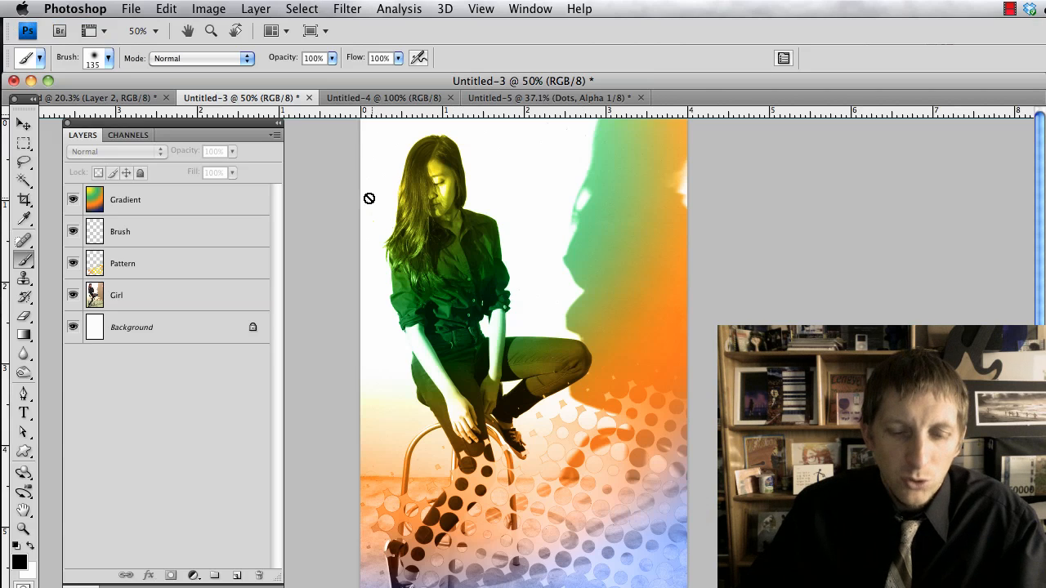
Choose the Lasso tool with its feather set to 55 px.
click(24, 163)
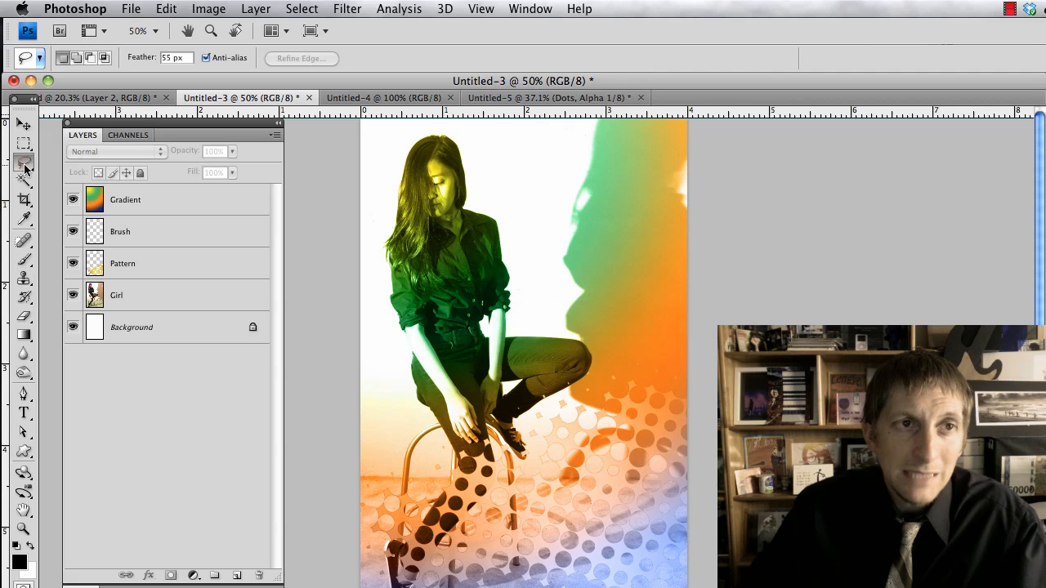
drag(25, 167, 93, 163)
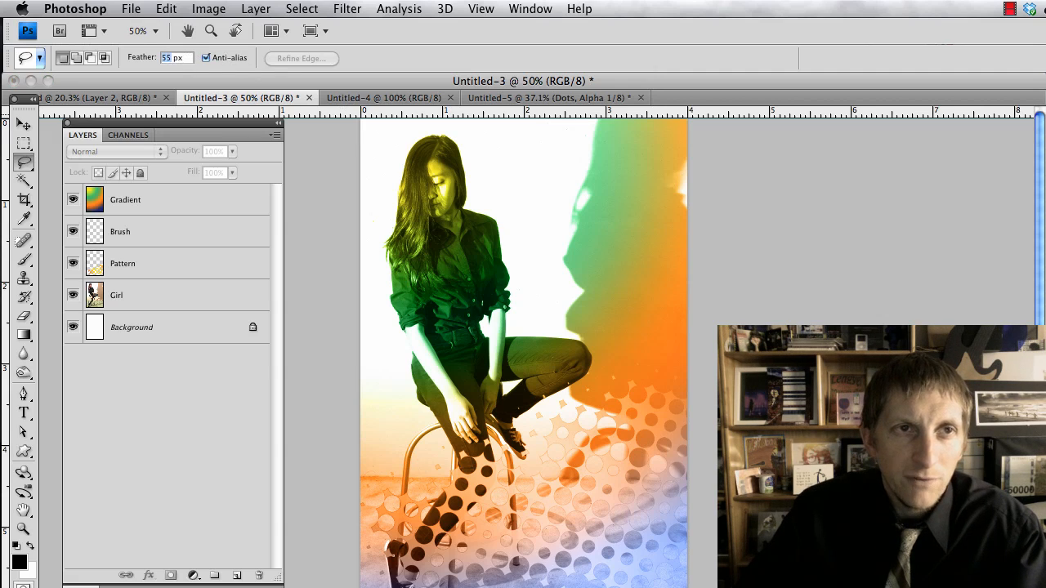
key(Return)
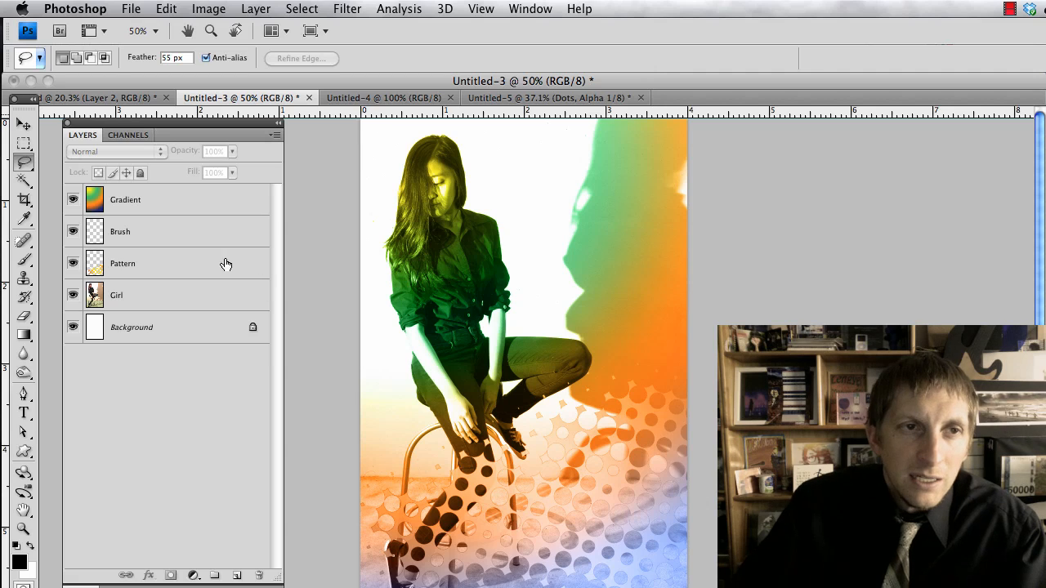
Add a new layer at the top of the layer stack and name it Face.
click(237, 576)
double_click(124, 200)
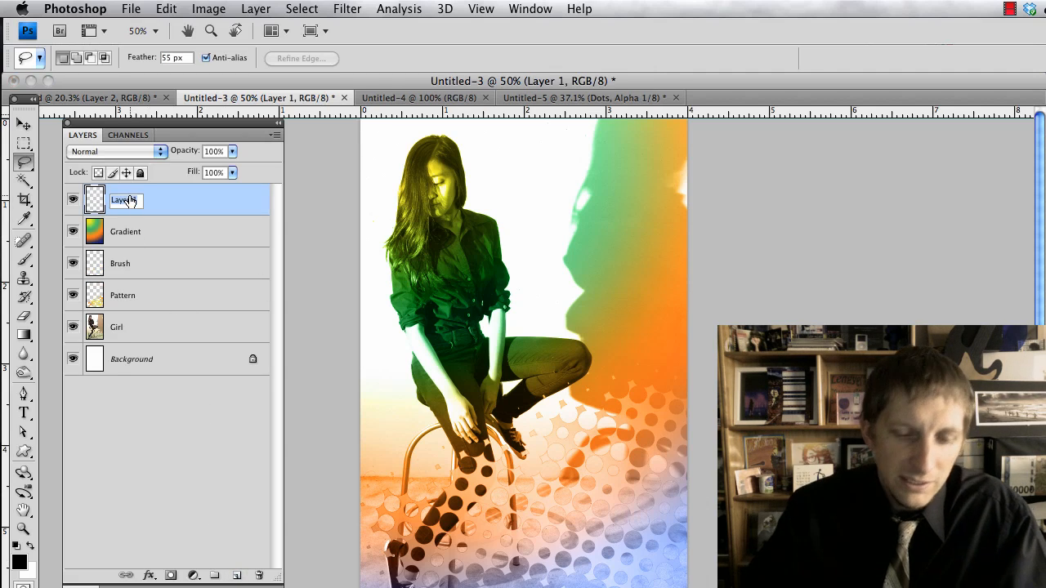
text(Face)
key(Return)
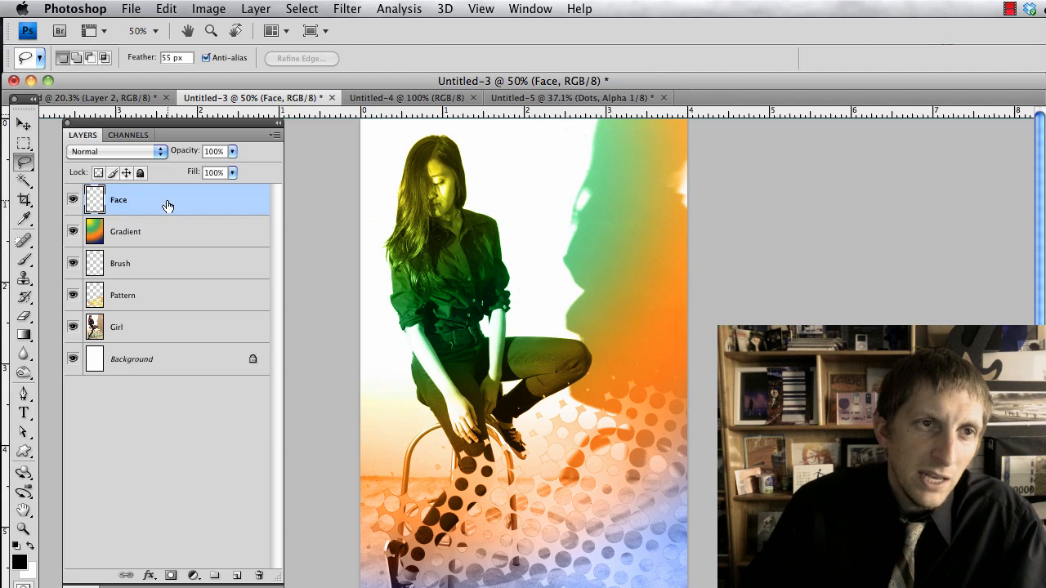
Move the Face layer directly below the Gradient layer and remove the Brush layer.
double_click(163, 205)
key(Escape)
key(l)
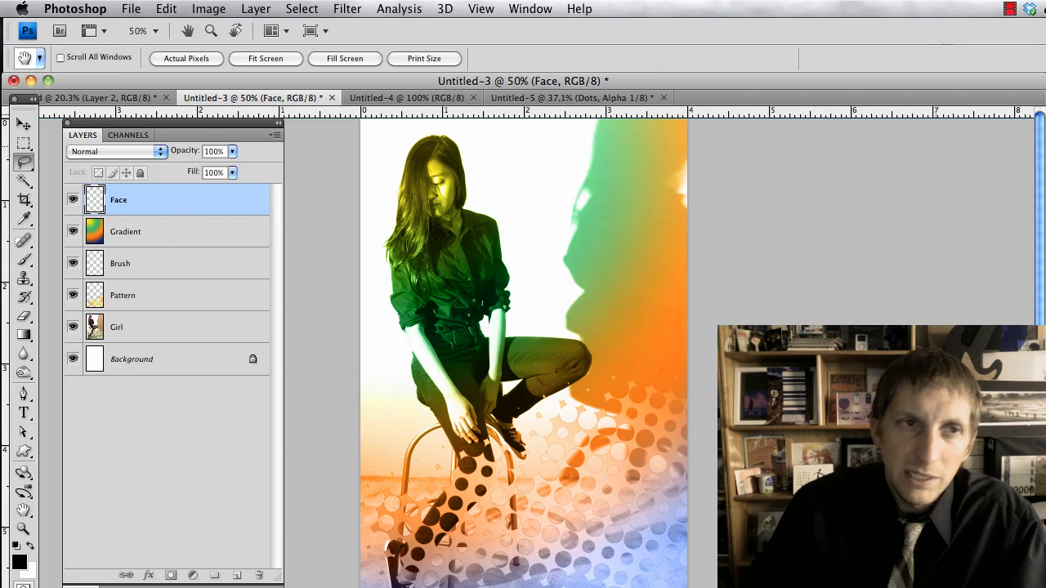
drag(181, 209, 176, 238)
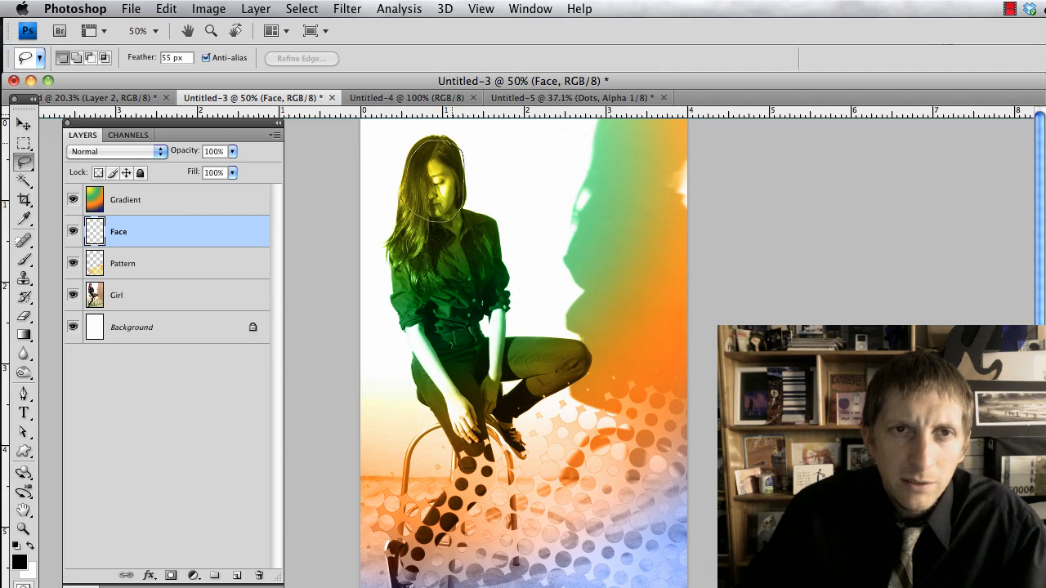
Select the girl's face with a feathered lasso outline and try to copy it from the Face layer.
drag(463, 154, 458, 145)
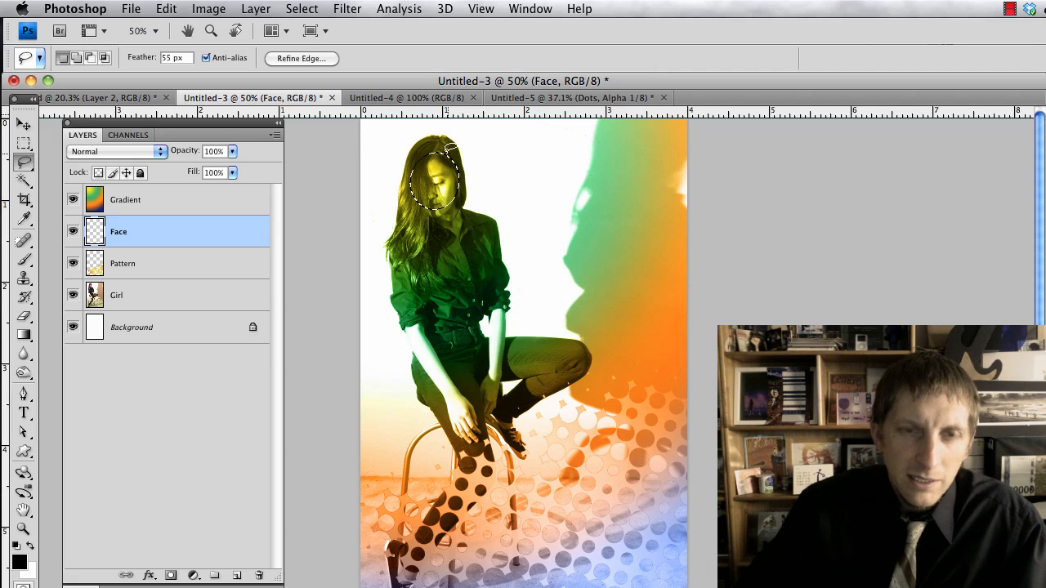
key(super+c)
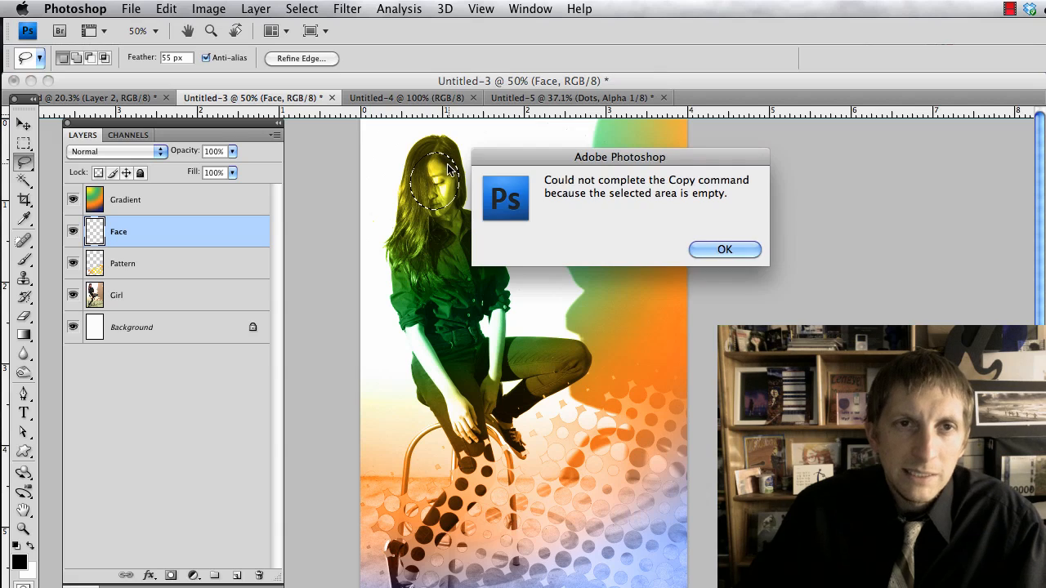
click(727, 247)
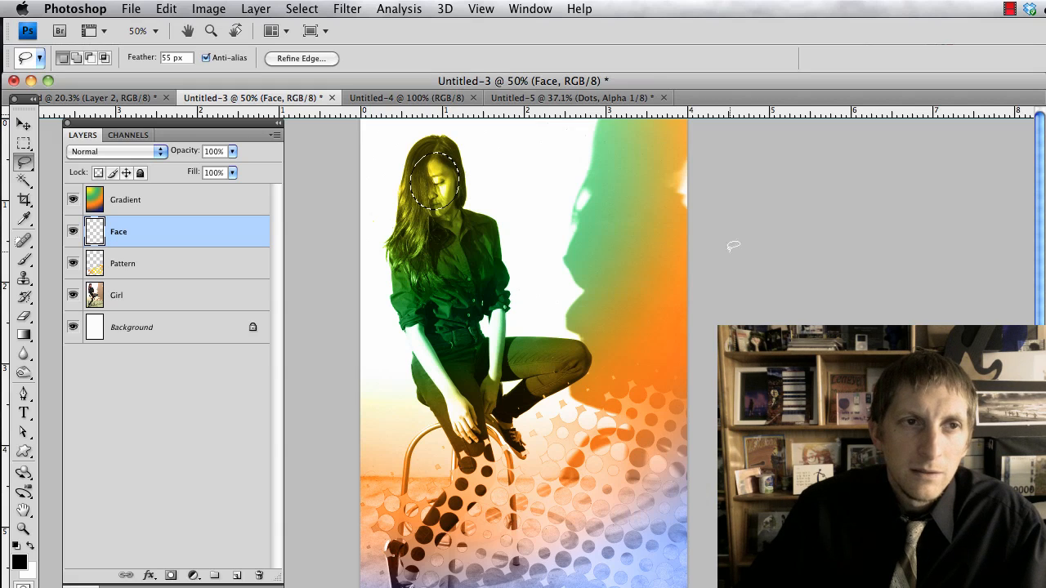
Copy the selected face from the Girl layer onto the Face layer and clear the selection.
click(146, 300)
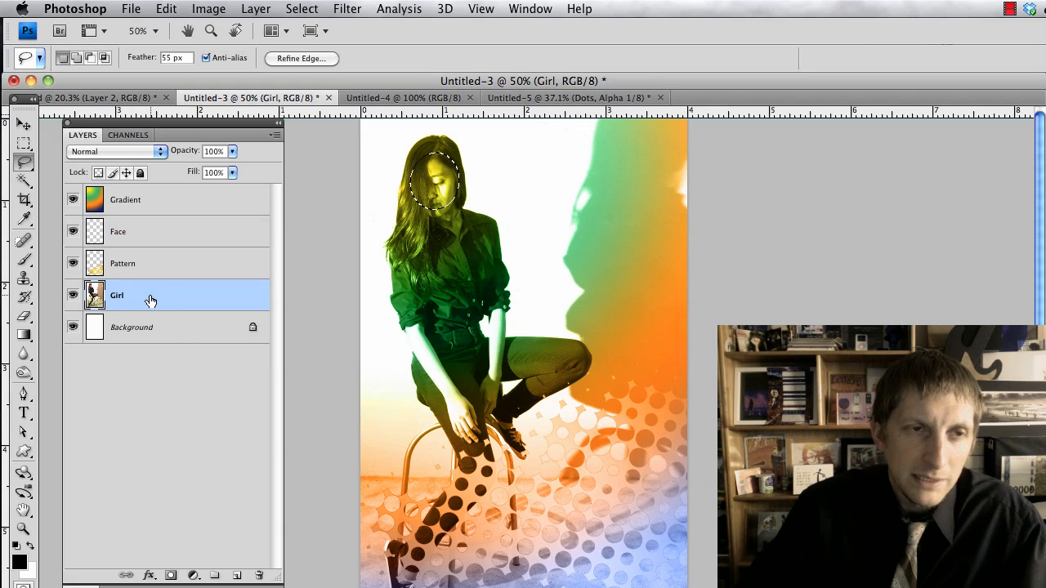
click(156, 235)
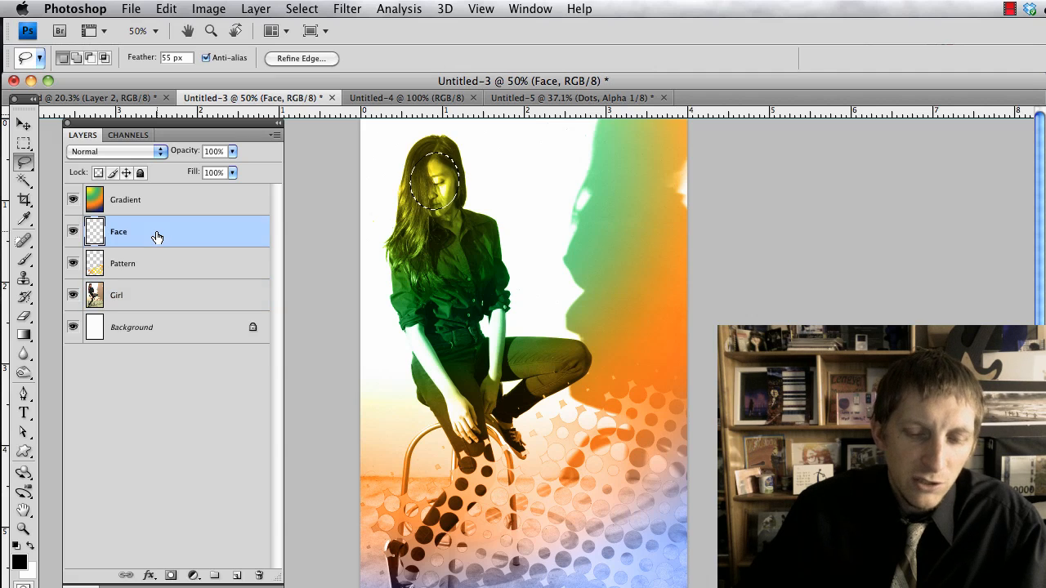
key(super+d)
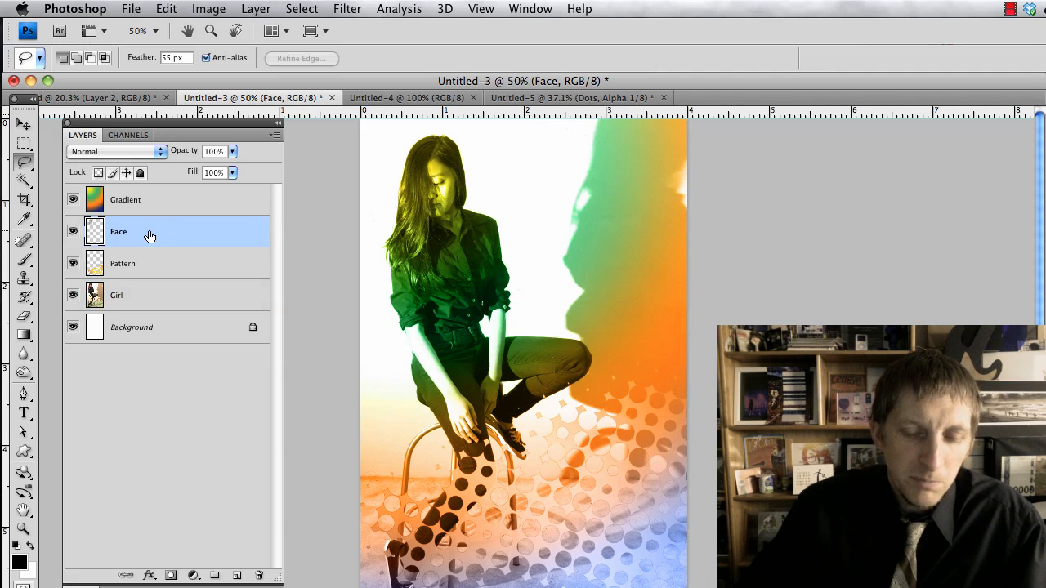
Enlarge the face copy proportionally to about 208.8% and position it in the picture's upper right area beside the girl.
key(v)
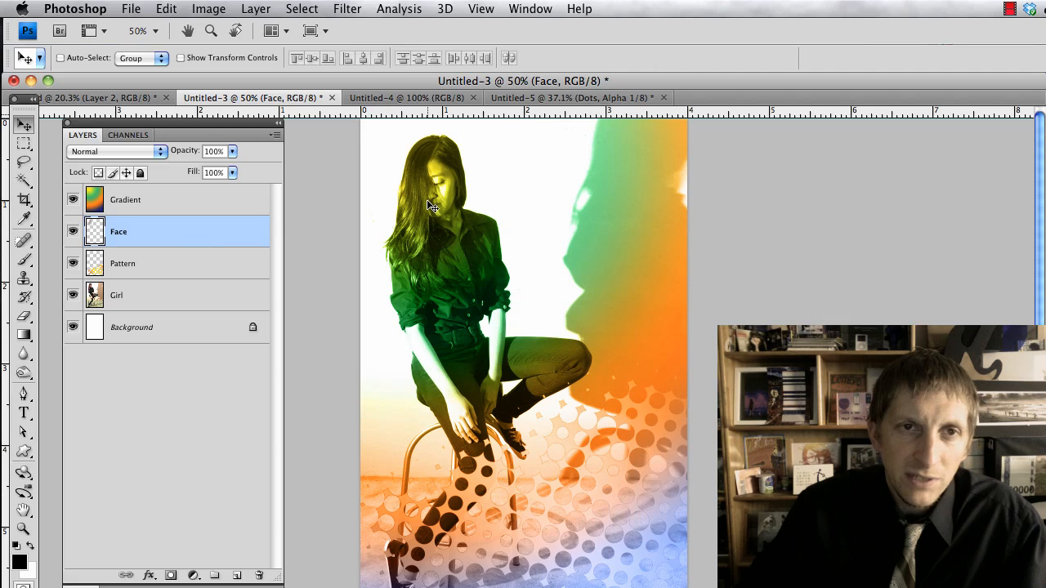
drag(431, 205, 552, 209)
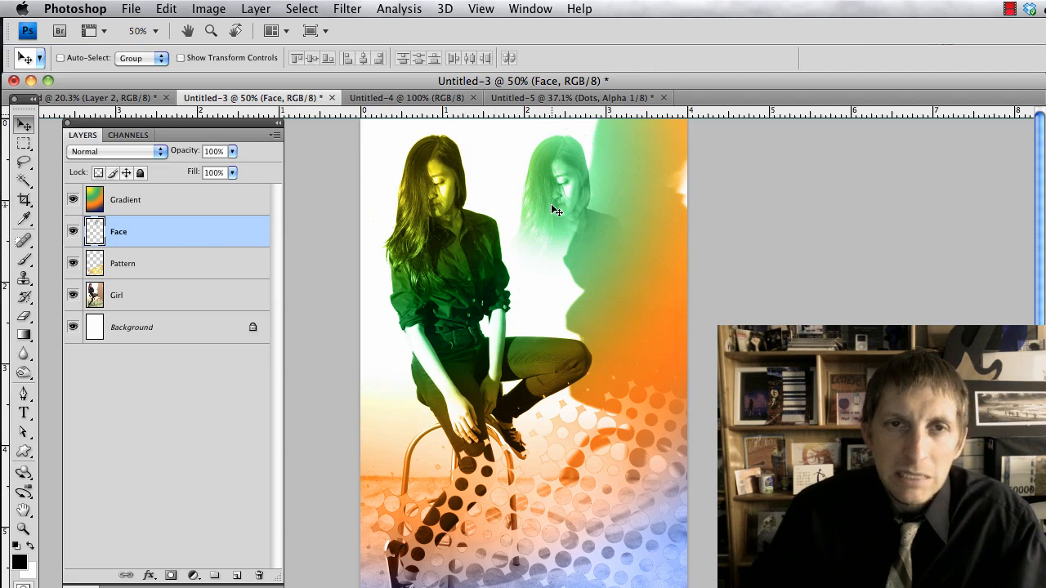
key(ctrl+t)
drag(638, 276, 742, 373)
drag(656, 316, 630, 279)
drag(719, 340, 791, 411)
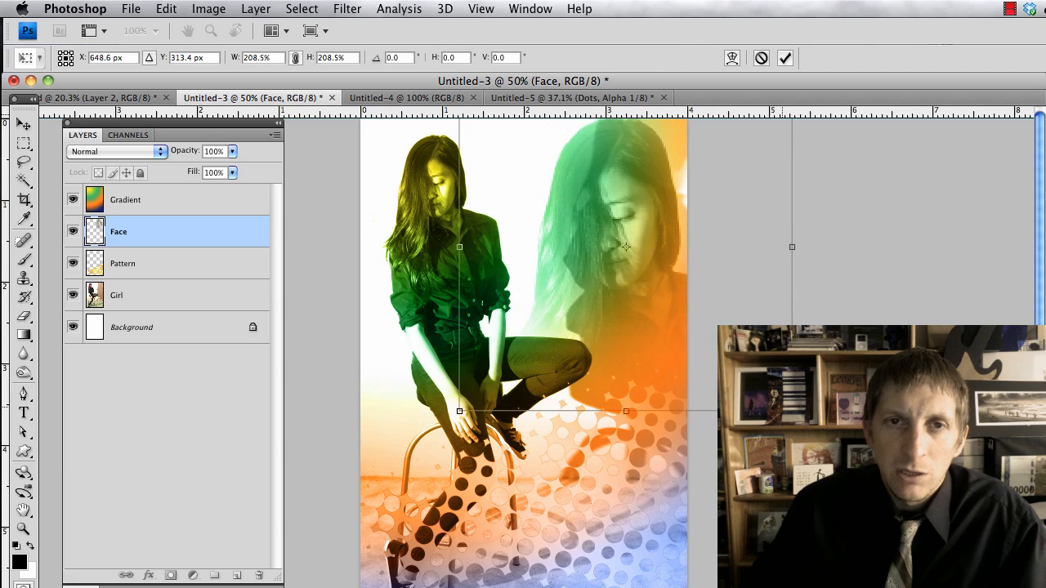
drag(646, 335, 601, 299)
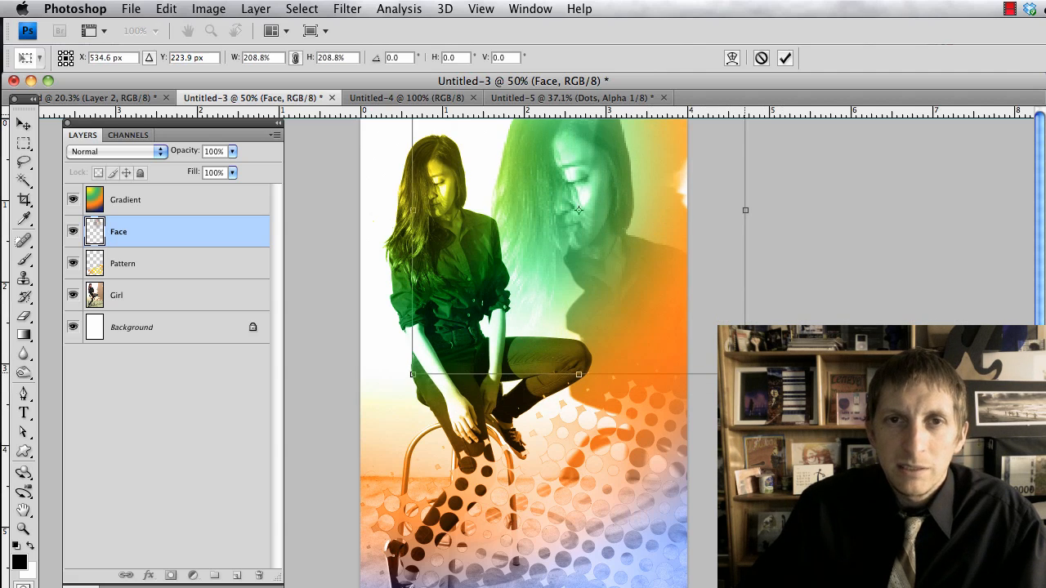
key(Return)
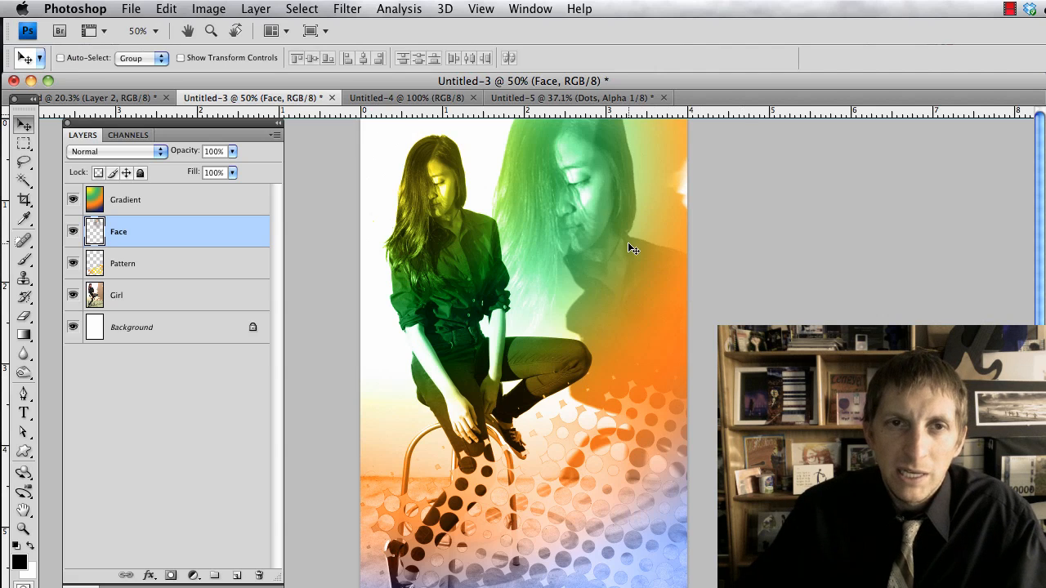
drag(566, 209, 577, 209)
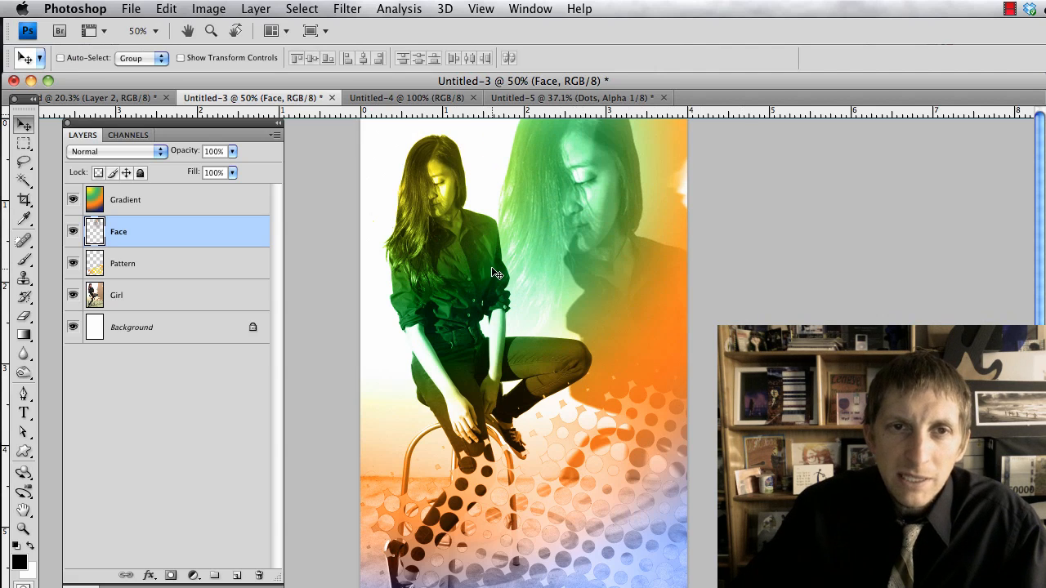
Erase the parts of the Face layer that overlap the seated girl's body and sleeve, using an 80 px eraser.
key(e)
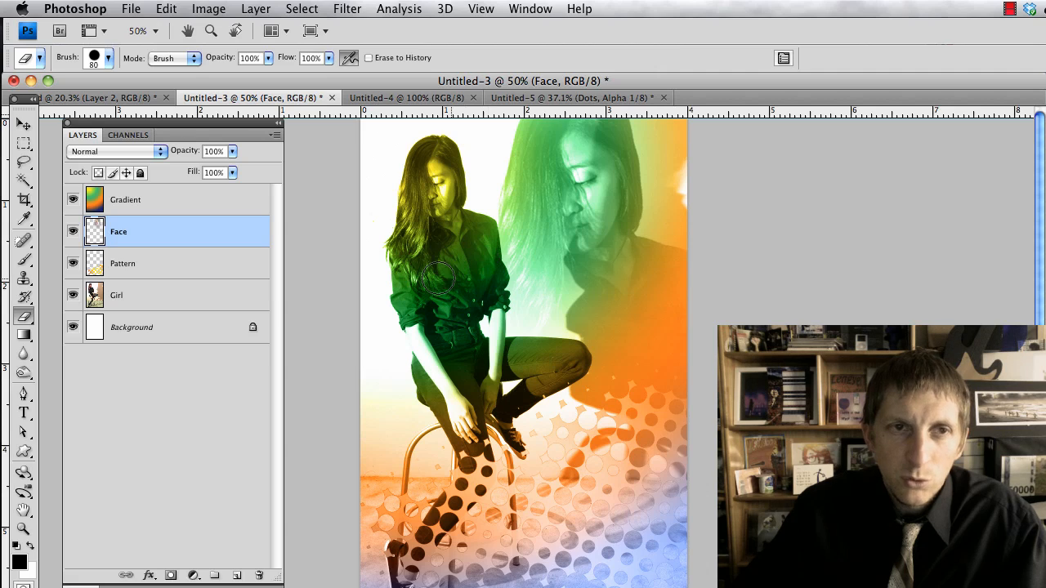
mouse_move(487, 259)
mouse_down()
mouse_move(491, 280)
mouse_move(483, 237)
mouse_move(447, 238)
mouse_move(454, 279)
mouse_move(483, 296)
mouse_up()
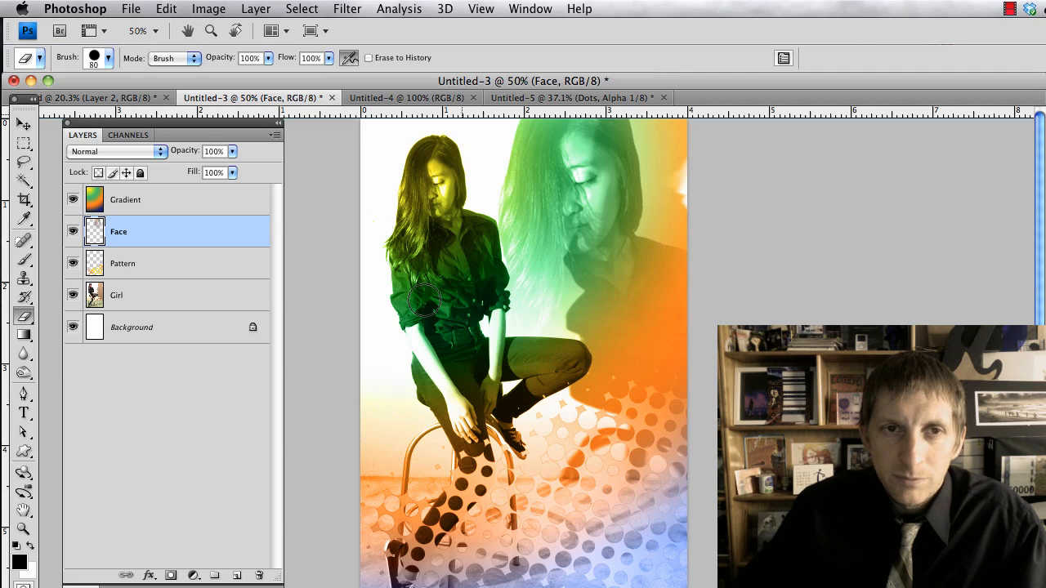
drag(455, 343, 456, 231)
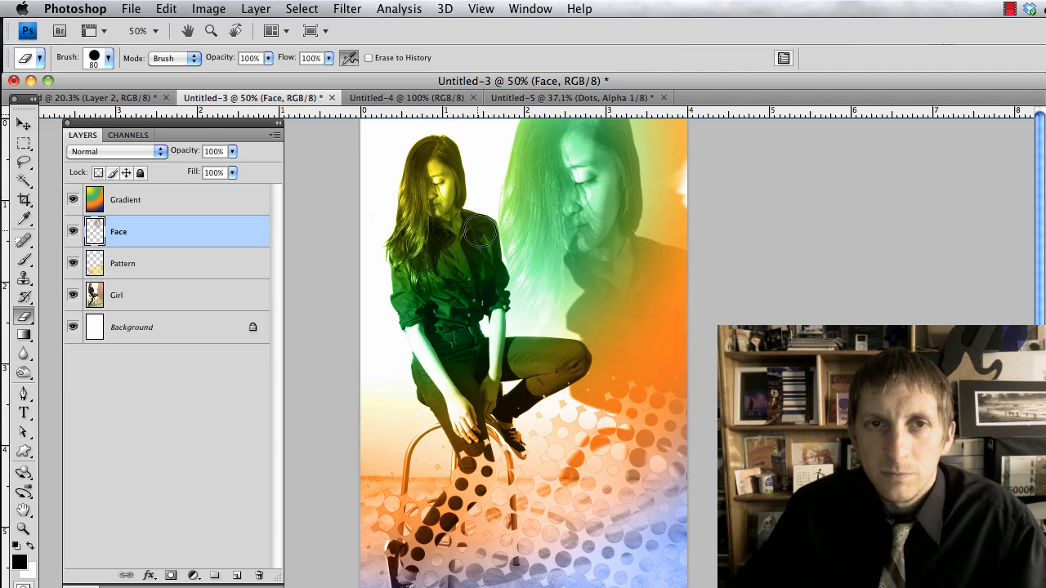
click(480, 231)
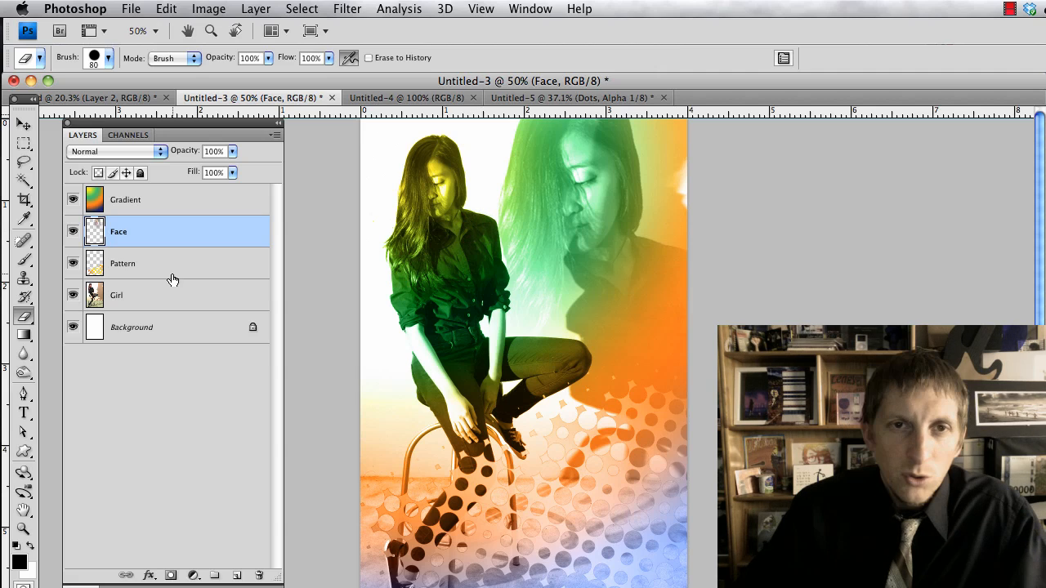
Add a new layer directly above the Face layer and name it Brush.
click(235, 576)
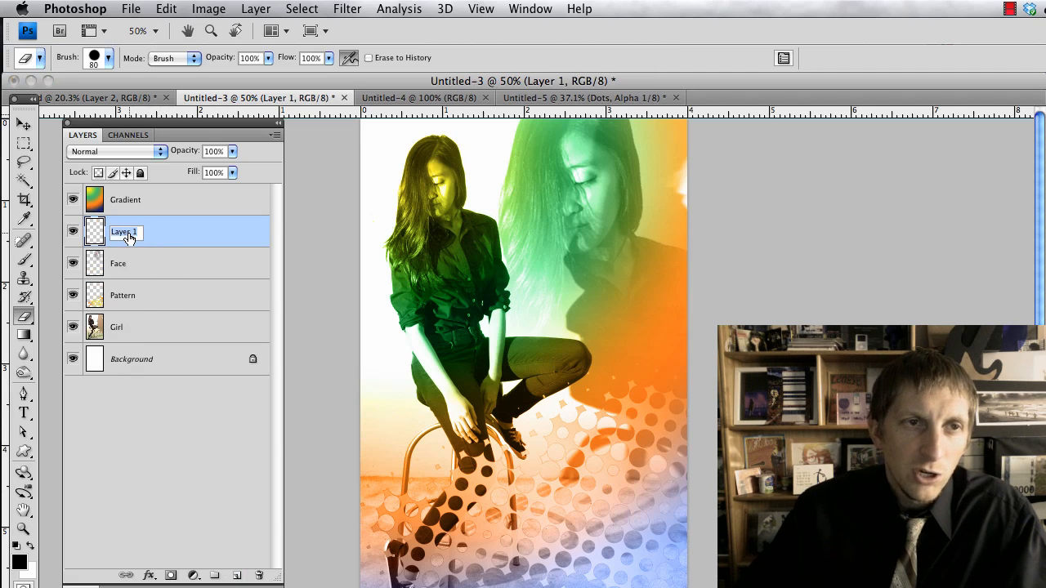
text(Brush)
key(Return)
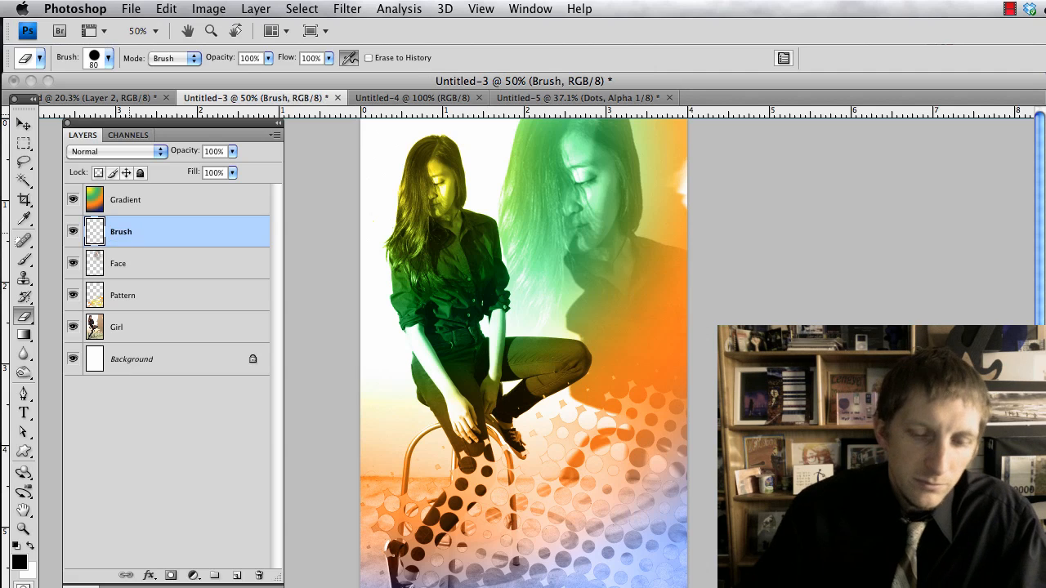
Replace the current brushes with the Wet Media Brushes set without saving them, and choose the 39 px speckled tip for the Brush tool.
click(25, 260)
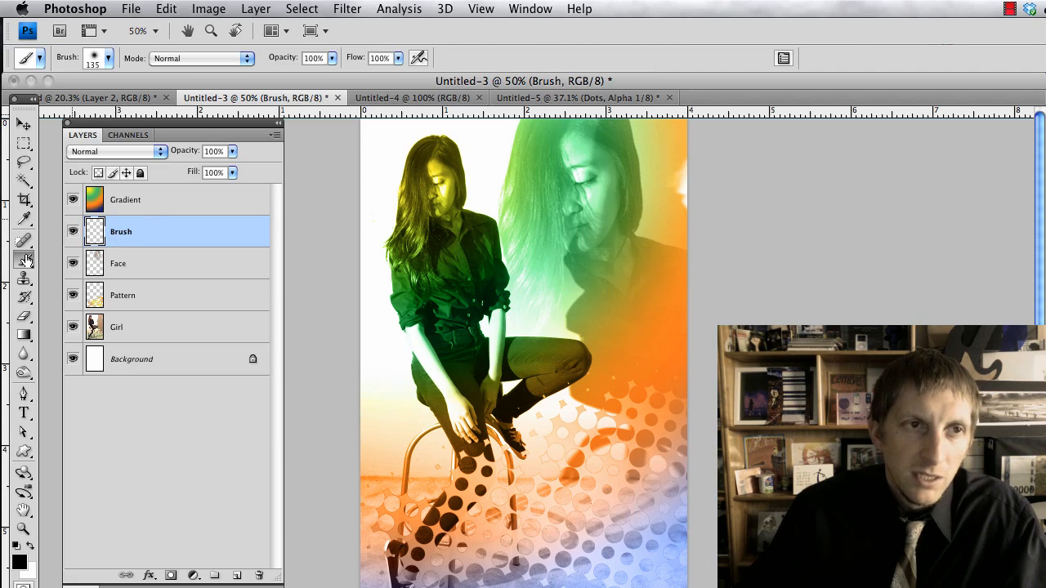
click(108, 61)
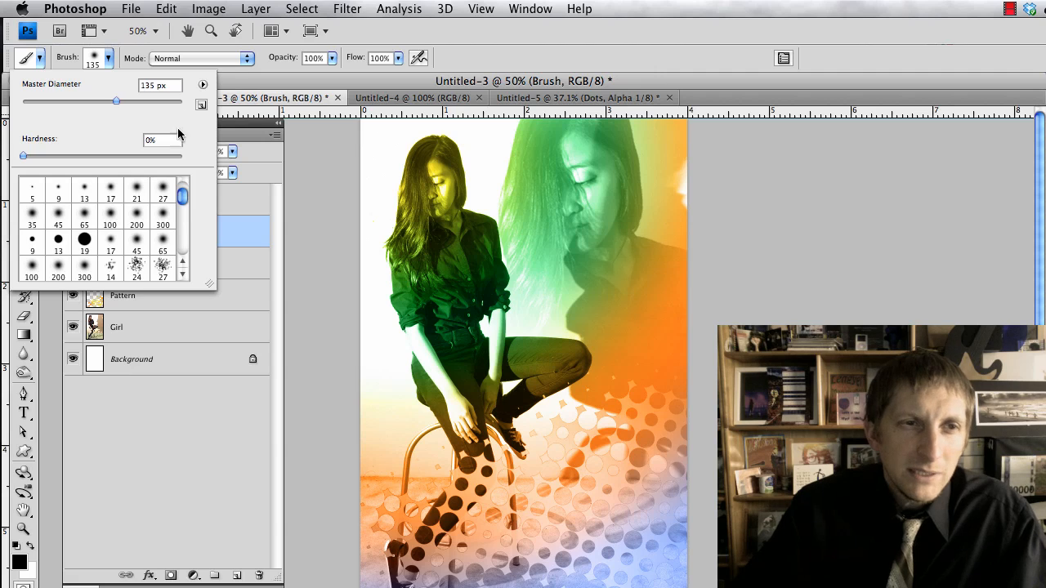
click(137, 266)
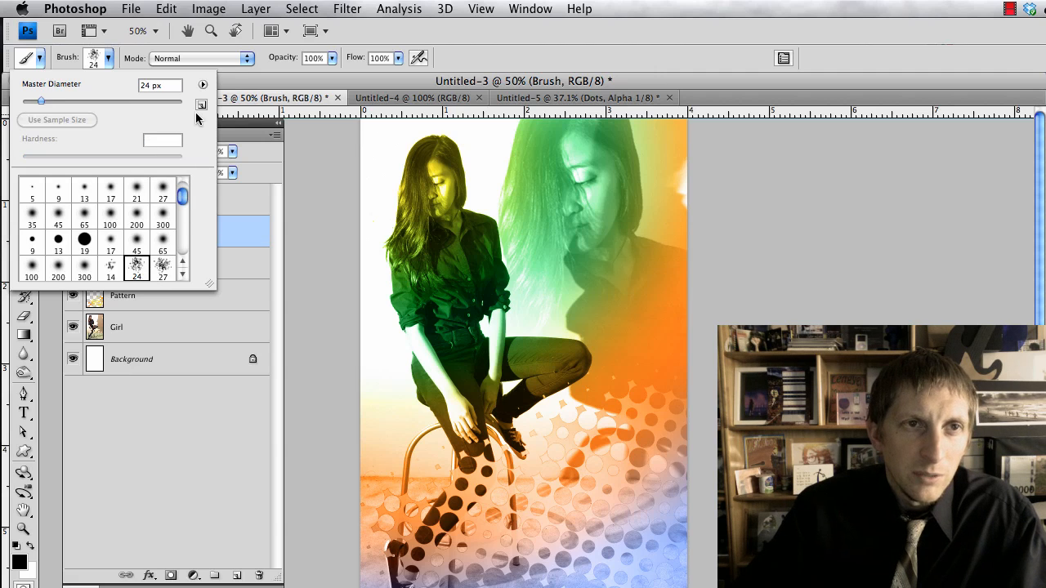
click(203, 85)
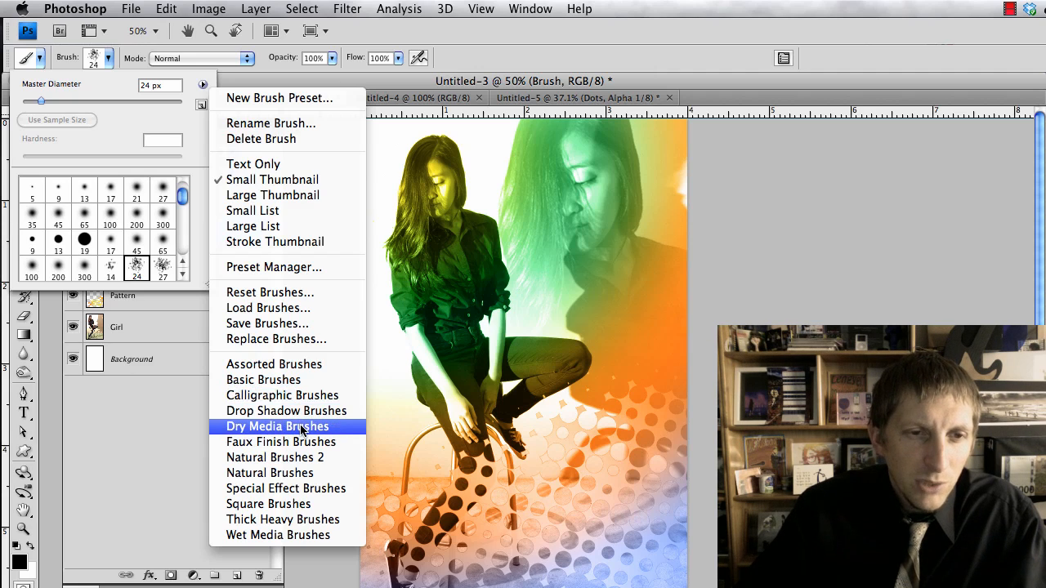
click(311, 535)
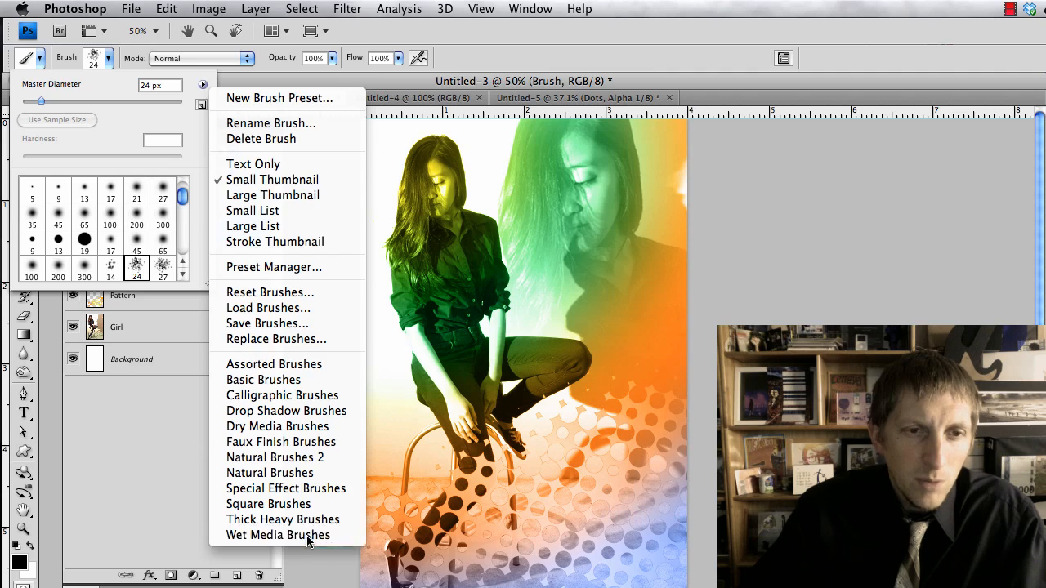
click(739, 249)
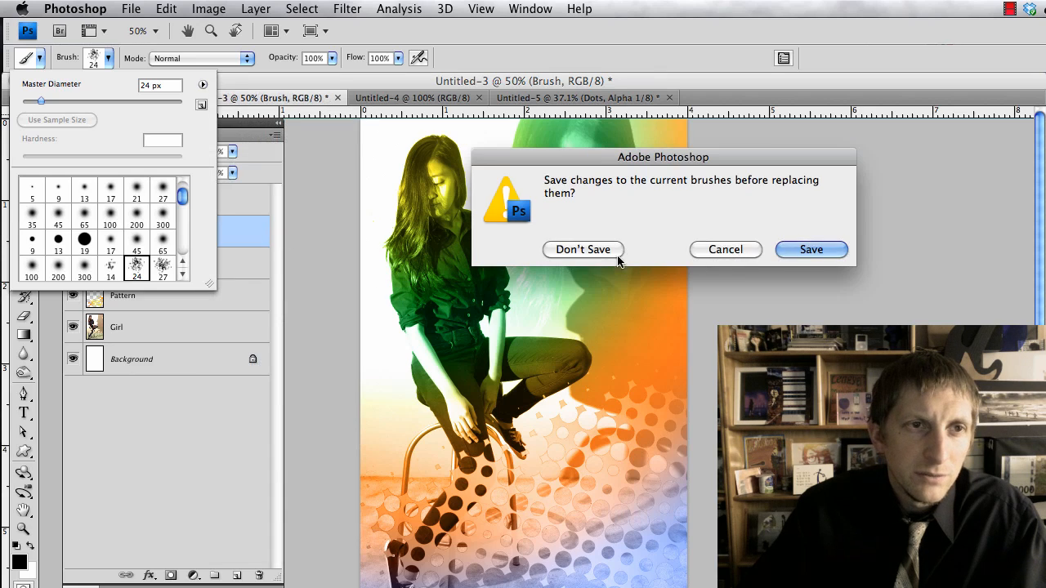
click(590, 249)
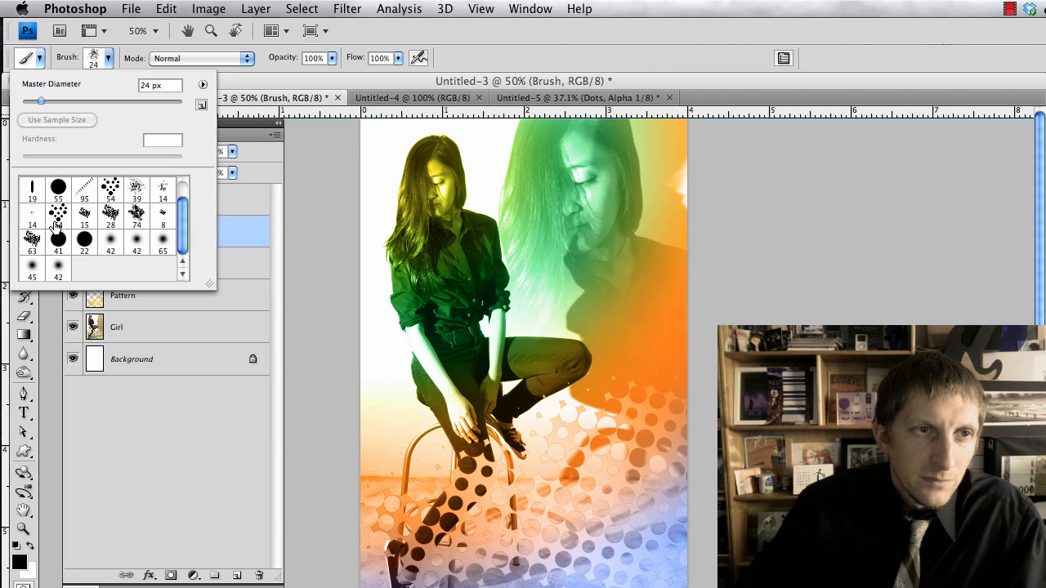
click(138, 190)
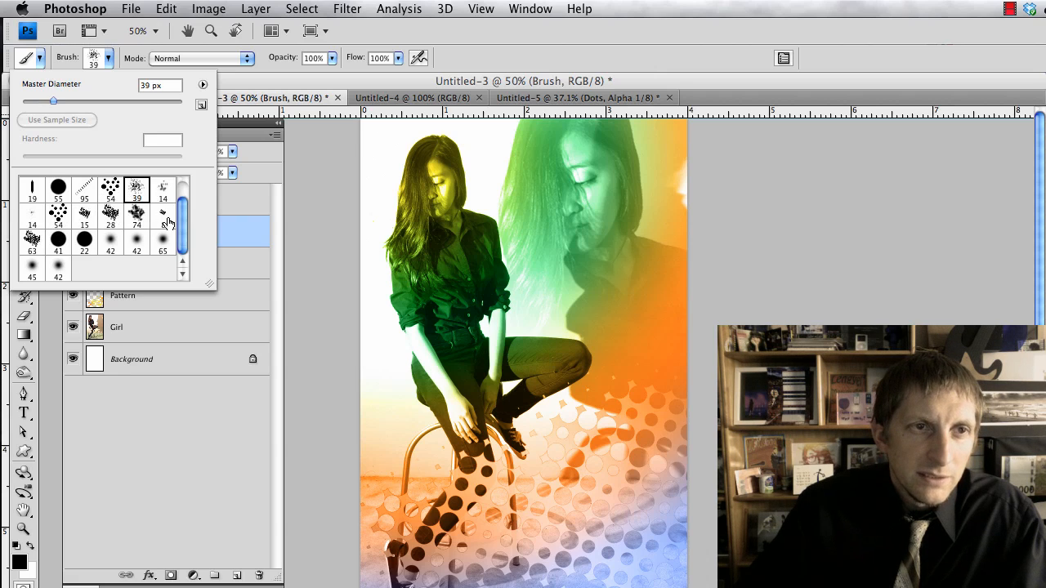
click(325, 276)
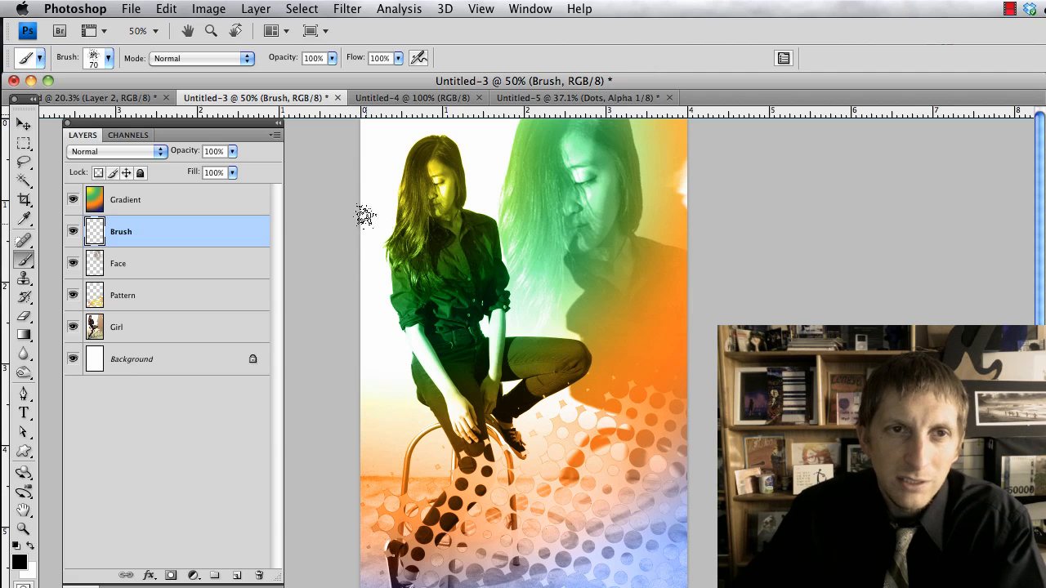
Try 70 px brush strokes down the picture's left edge and right side, undoing each one.
drag(354, 192, 365, 402)
key(super+z)
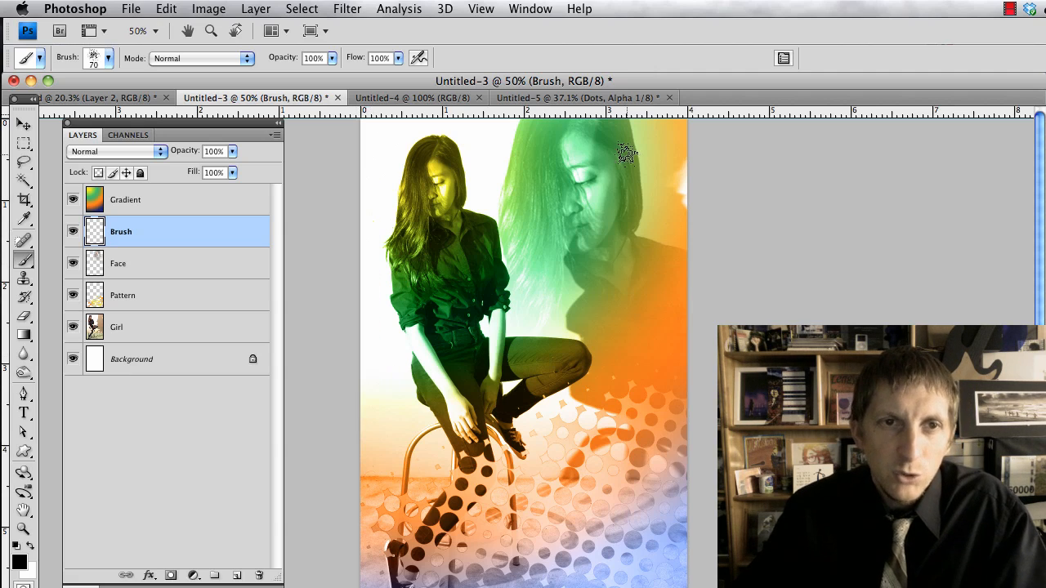
drag(664, 236, 660, 385)
key(super+z)
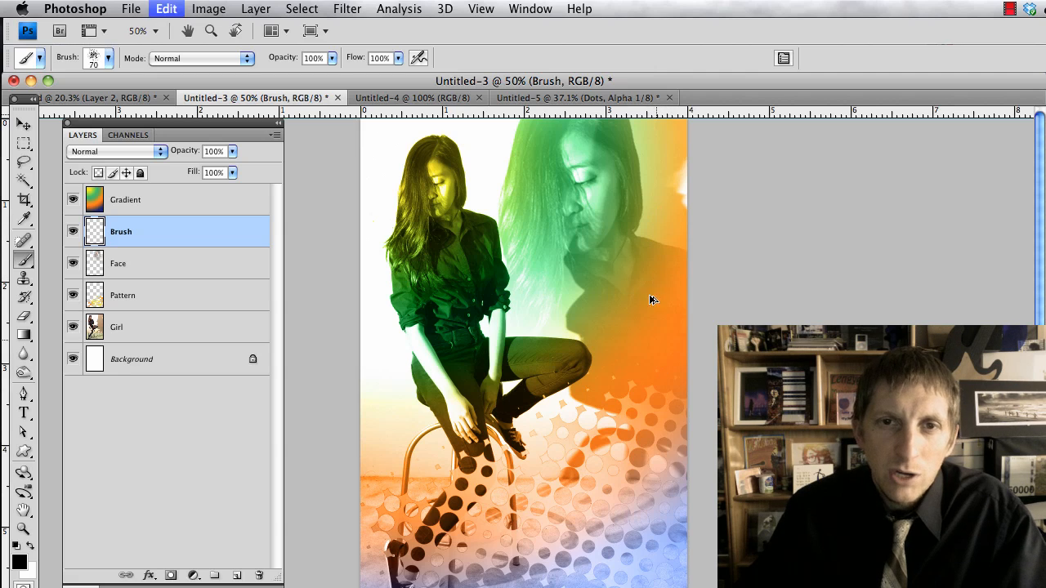
Reduce the brush to 35 px and paint a black zigzag stroke on the orange area below the large face.
key(bracketleft)
key(bracketleft)
key(bracketleft)
key(bracketleft)
drag(670, 258, 663, 369)
key(super+z)
mouse_move(675, 272)
mouse_down()
mouse_move(630, 296)
mouse_move(638, 375)
mouse_up()
Enlarge the brush to 80 px, try a black stroke near the picture's upper right edge and undo it.
key(bracketright)
key(bracketright)
key(bracketright)
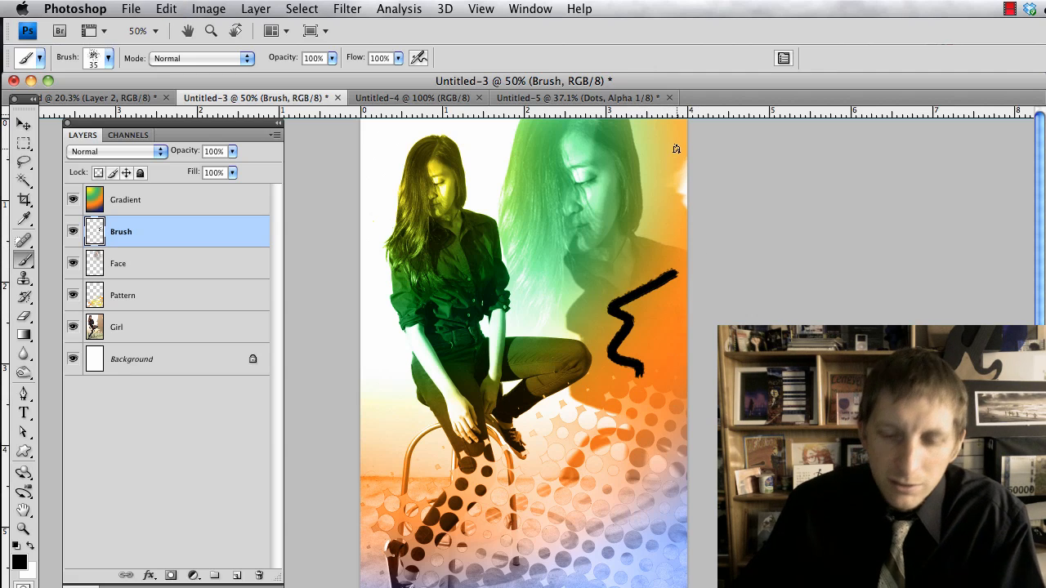
key(bracketright)
key(bracketright)
drag(679, 150, 674, 244)
key(super+z)
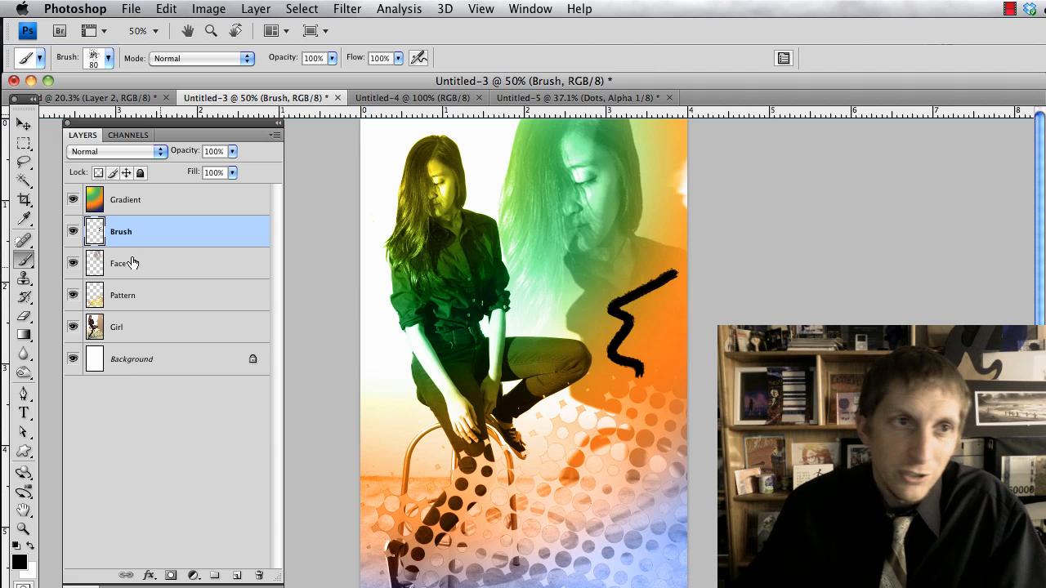
Set the foreground colour to medium teal, try a stroke down the picture's right side and undo it.
click(25, 566)
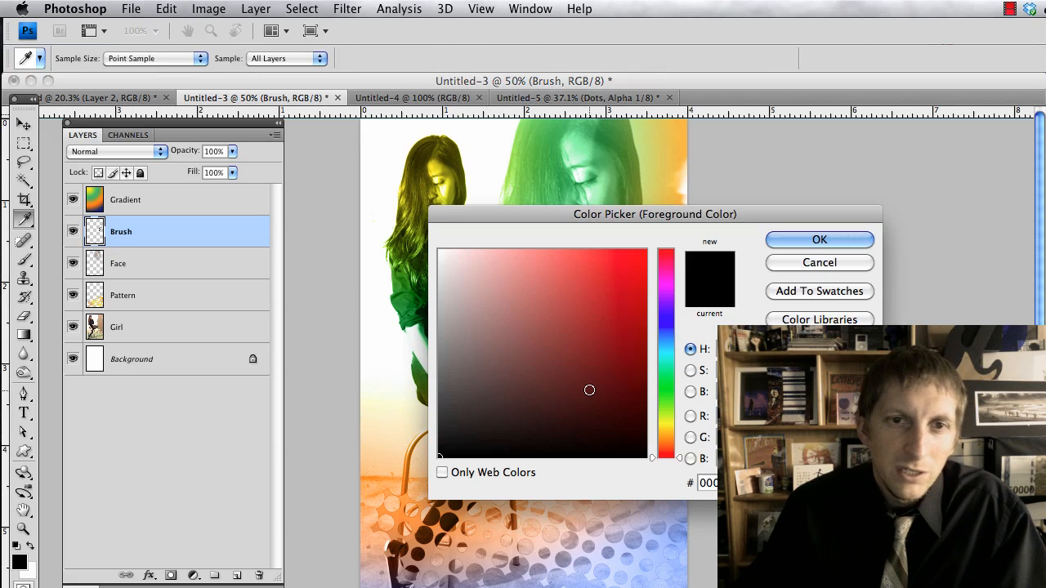
click(662, 347)
click(581, 375)
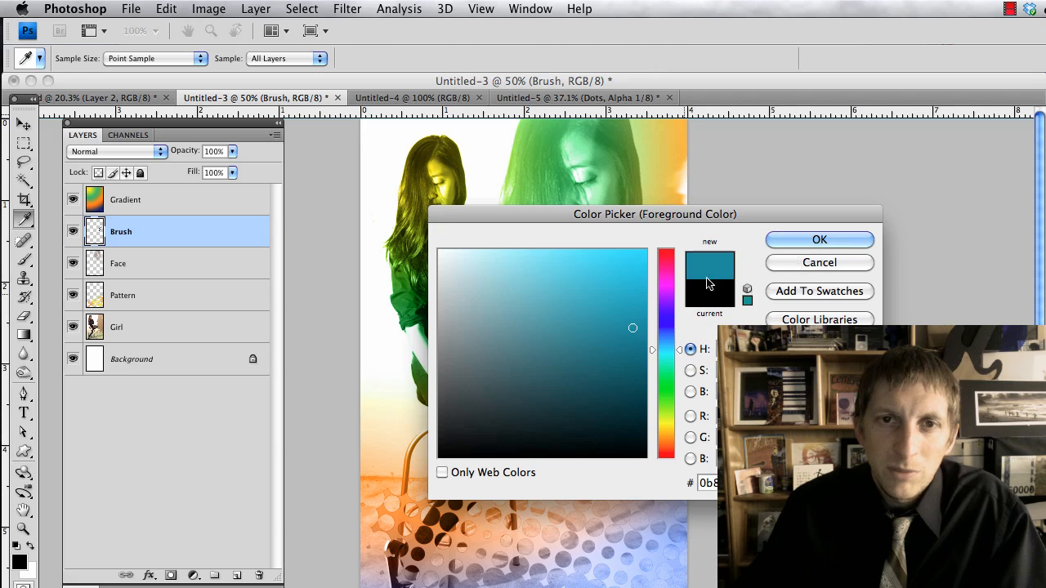
click(779, 241)
drag(687, 254, 641, 384)
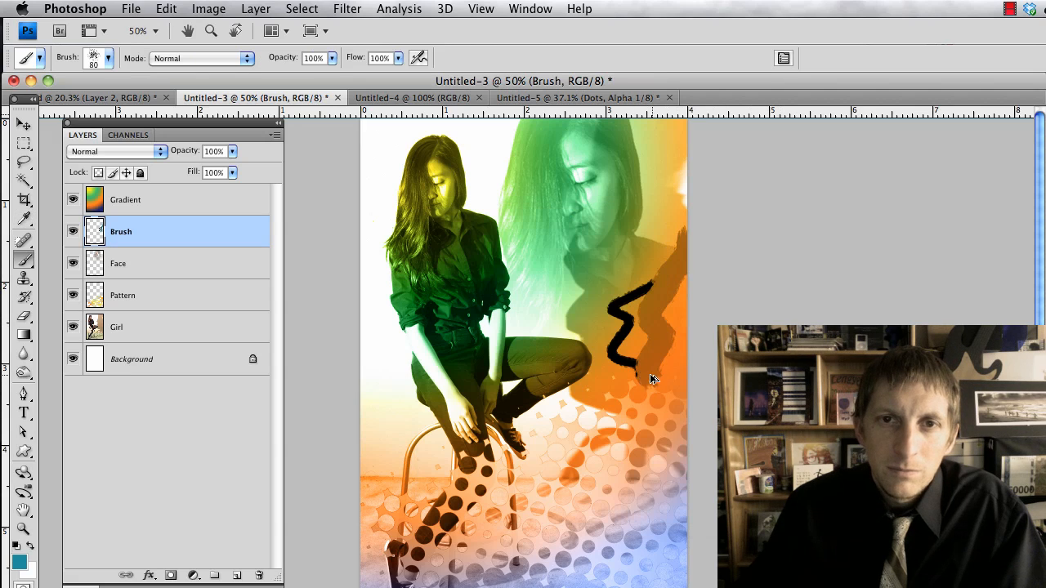
key(super+z)
Set the foreground colour to a dark teal and paint rough 80 px strokes around the edges of the picture.
click(18, 563)
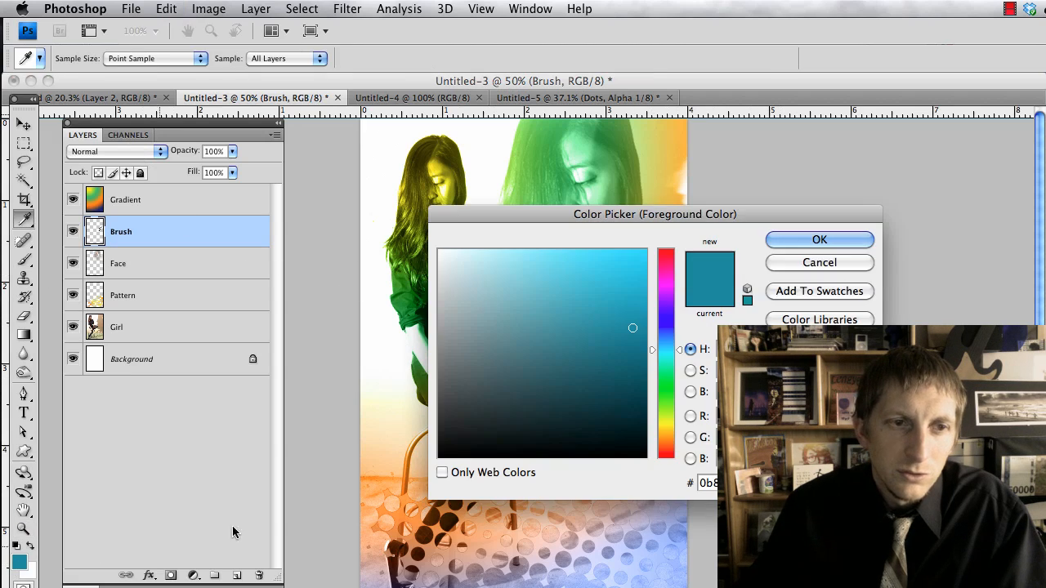
click(618, 410)
click(606, 400)
click(817, 241)
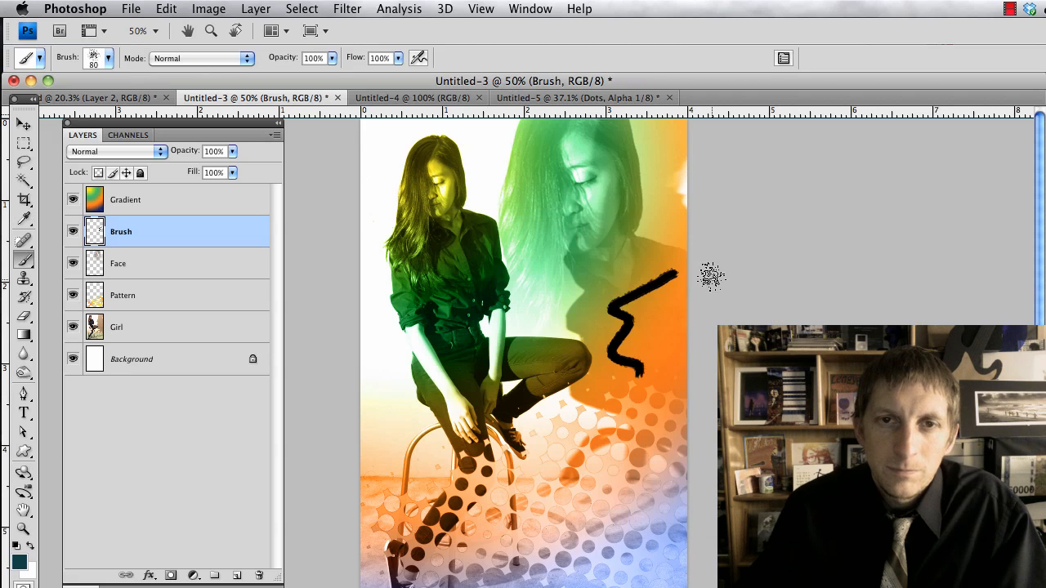
mouse_move(680, 441)
mouse_down()
mouse_move(445, 155)
mouse_move(368, 160)
mouse_up()
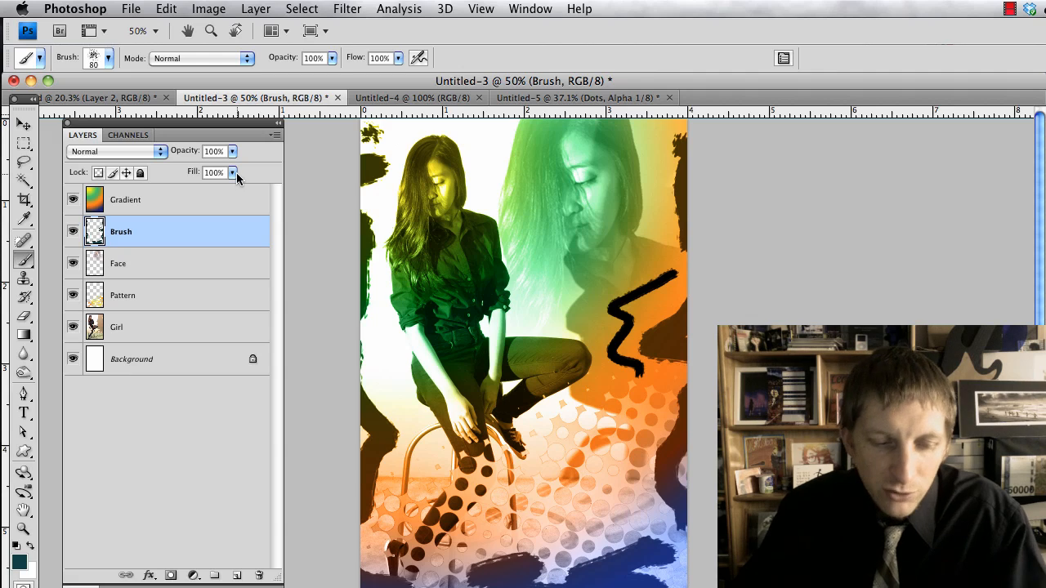
Choose the 39 px spatter tip for the Eraser and roughen the zigzag stroke on the Brush layer.
key(e)
click(109, 59)
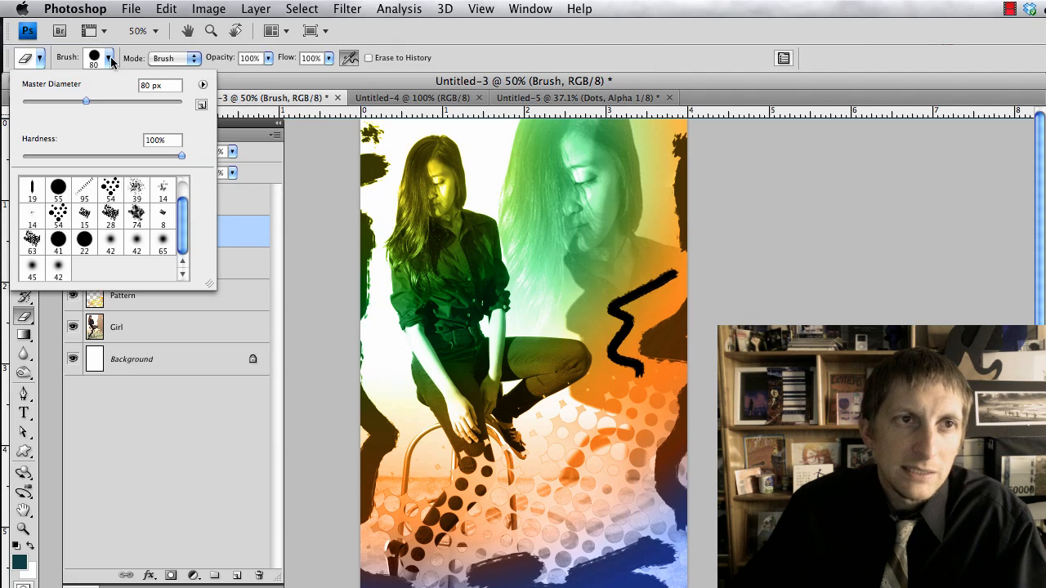
click(135, 188)
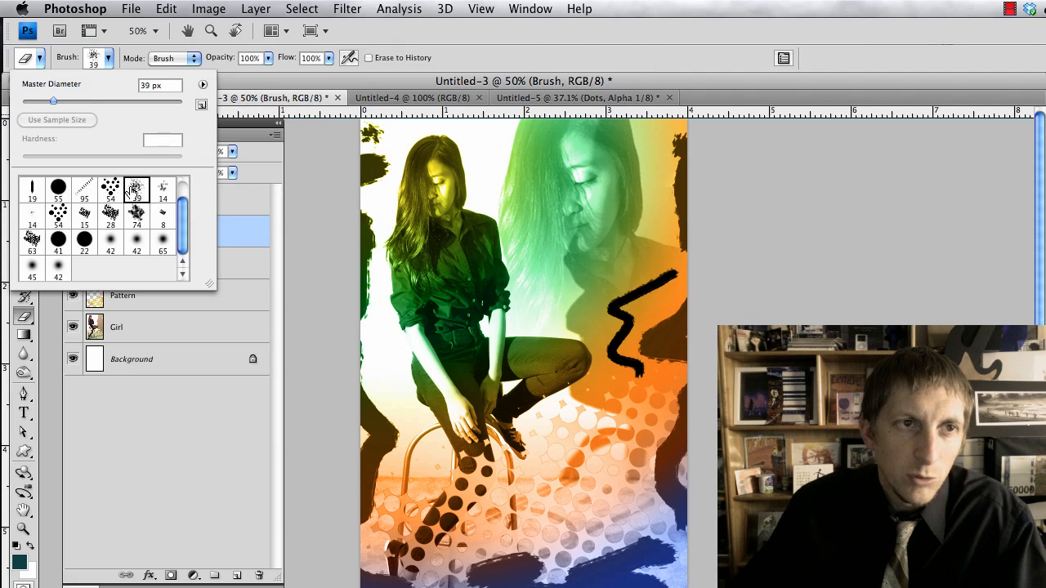
click(660, 287)
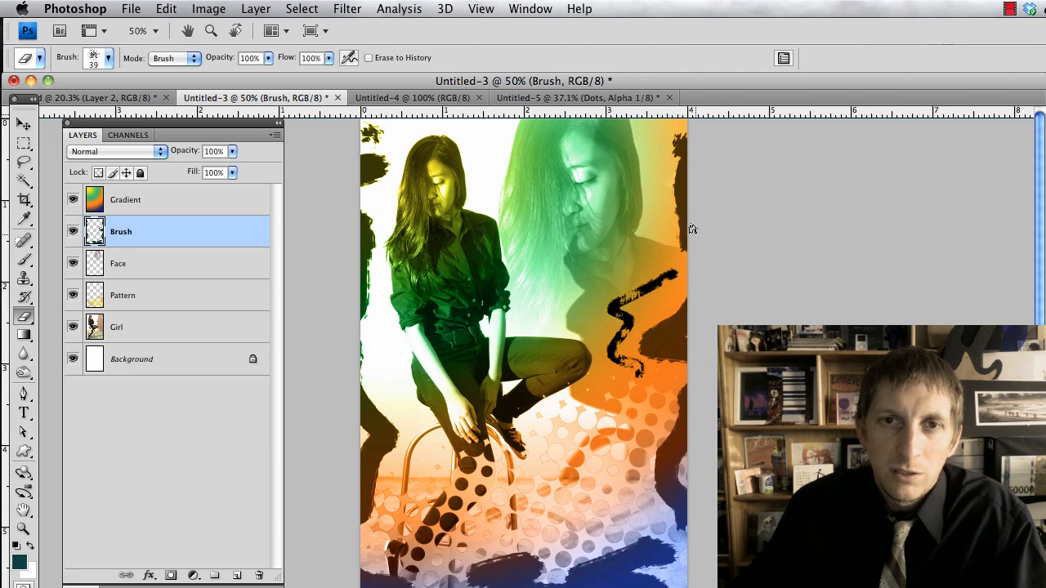
Set the Eraser's opacity to 53% and its size to 100 px, and erase texture into the painted strokes around the picture's edges.
click(267, 58)
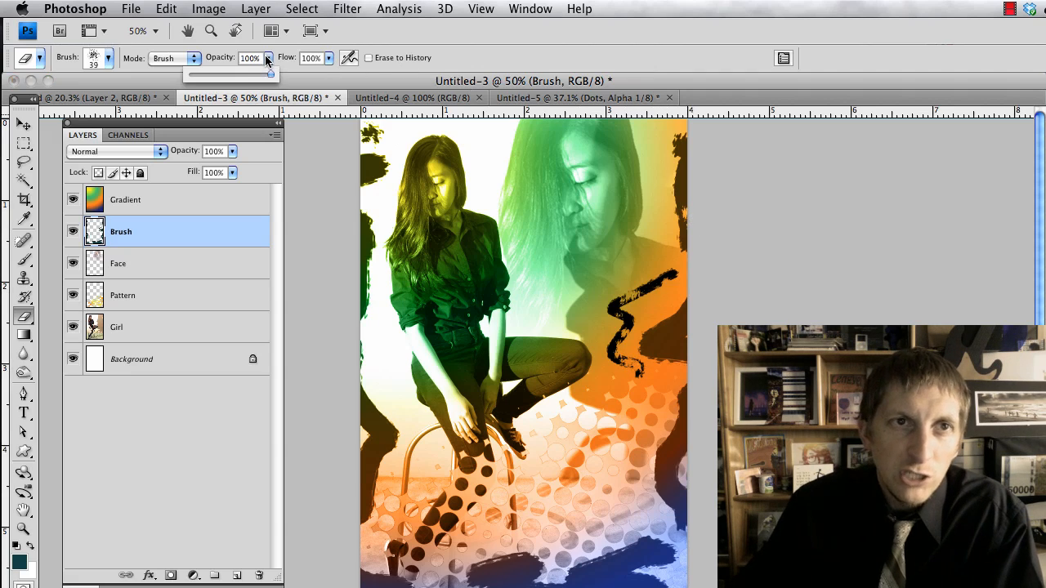
drag(238, 79, 234, 77)
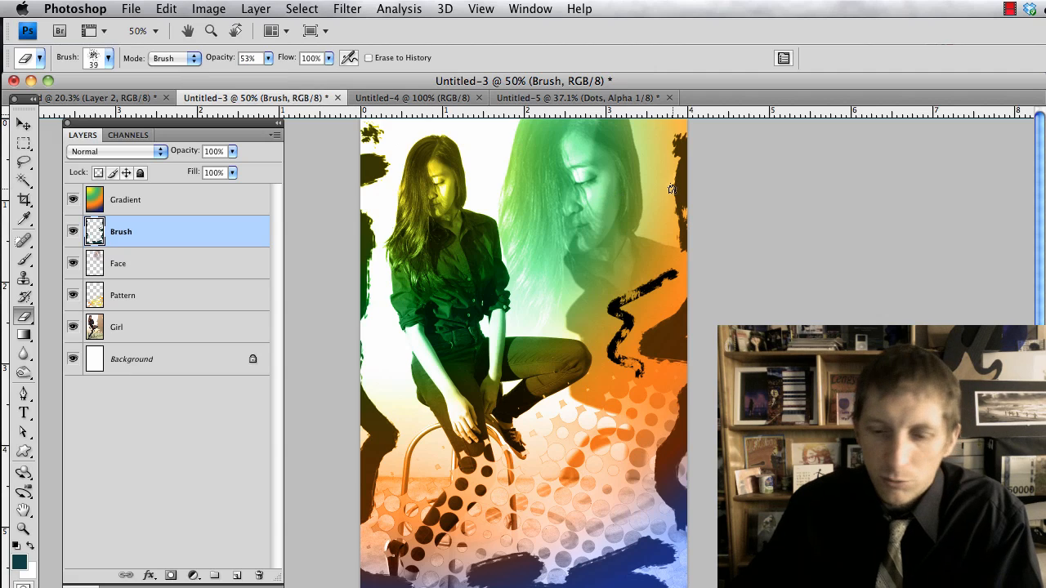
key(bracketright)
key(bracketright)
key(bracketright)
key(bracketright)
key(bracketright)
key(bracketright)
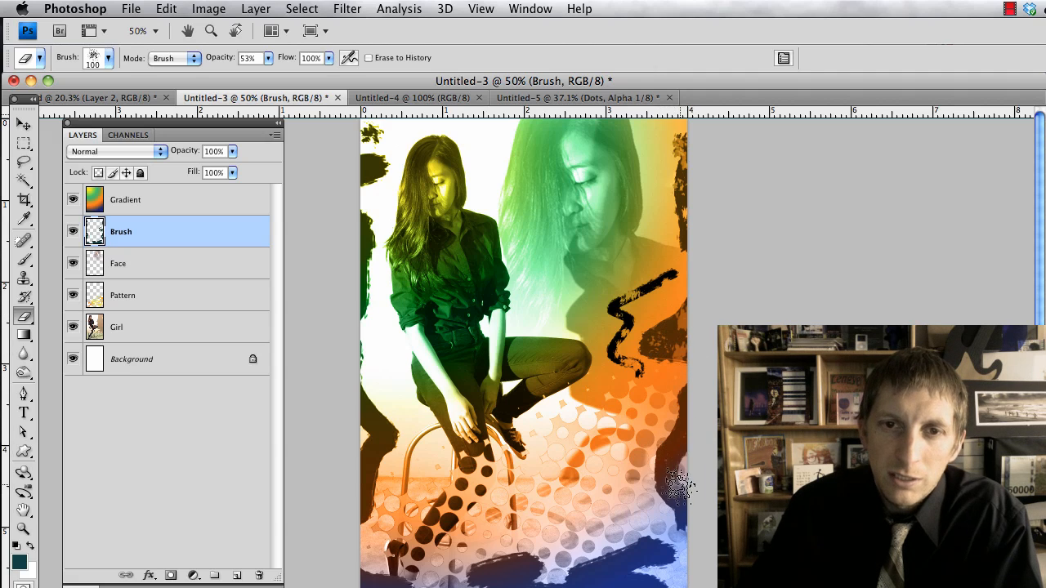
mouse_move(678, 487)
mouse_down()
mouse_move(688, 430)
mouse_move(649, 498)
mouse_move(636, 574)
mouse_move(676, 541)
mouse_move(567, 569)
mouse_move(593, 575)
mouse_move(455, 574)
mouse_up()
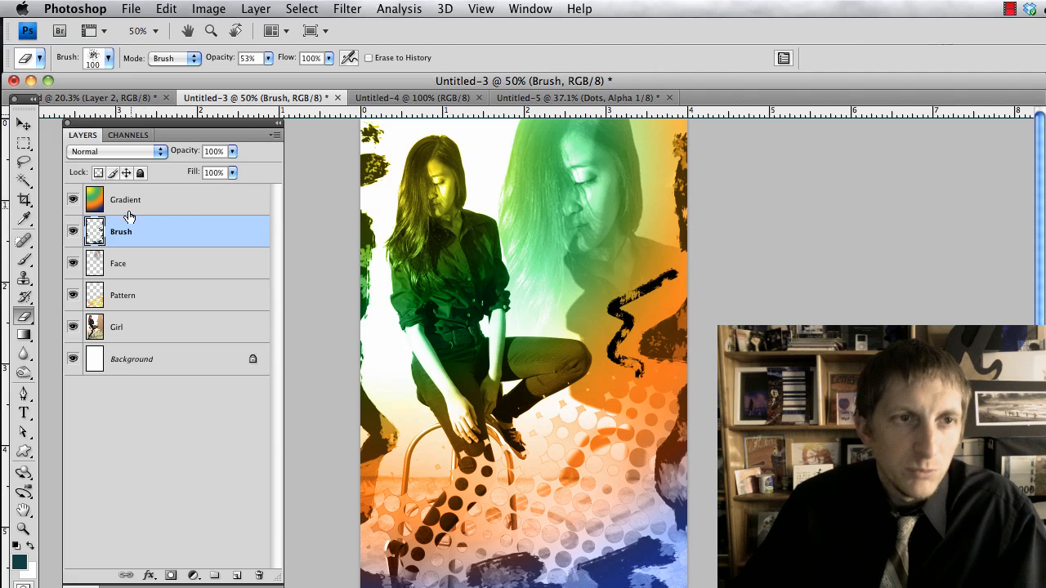
Lower the Brush layer's opacity to 50%.
click(231, 151)
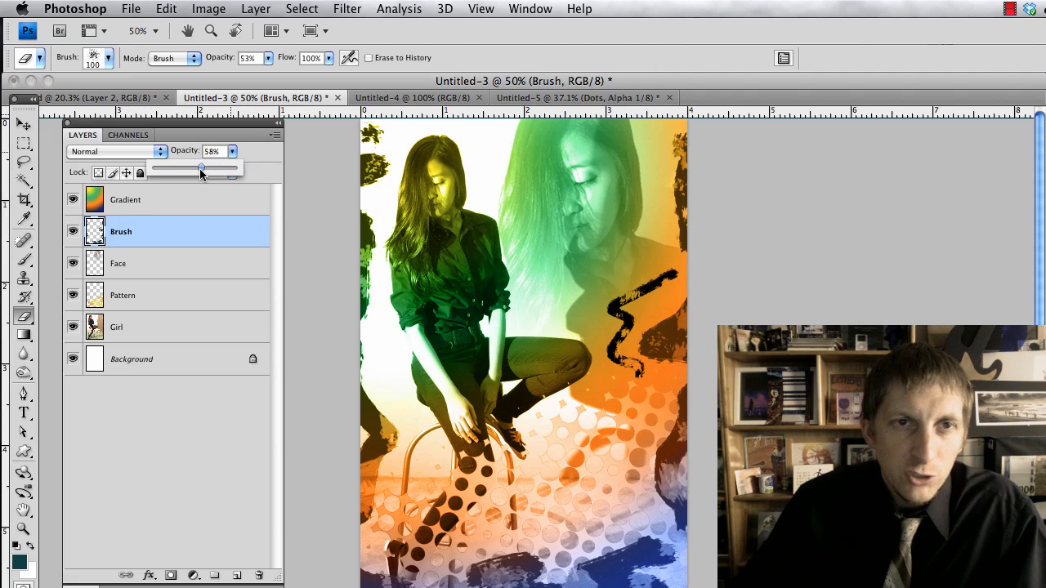
drag(199, 168, 192, 172)
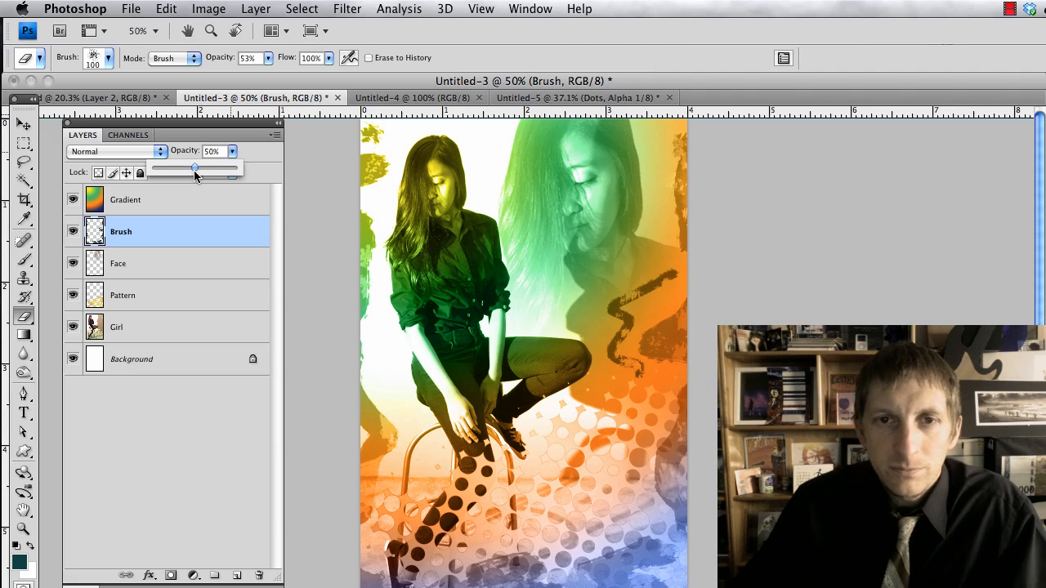
click(178, 240)
Try the Brush layer above the Gradient layer and return it to its place beneath.
mouse_move(151, 234)
mouse_down()
mouse_move(156, 187)
mouse_move(160, 200)
mouse_up()
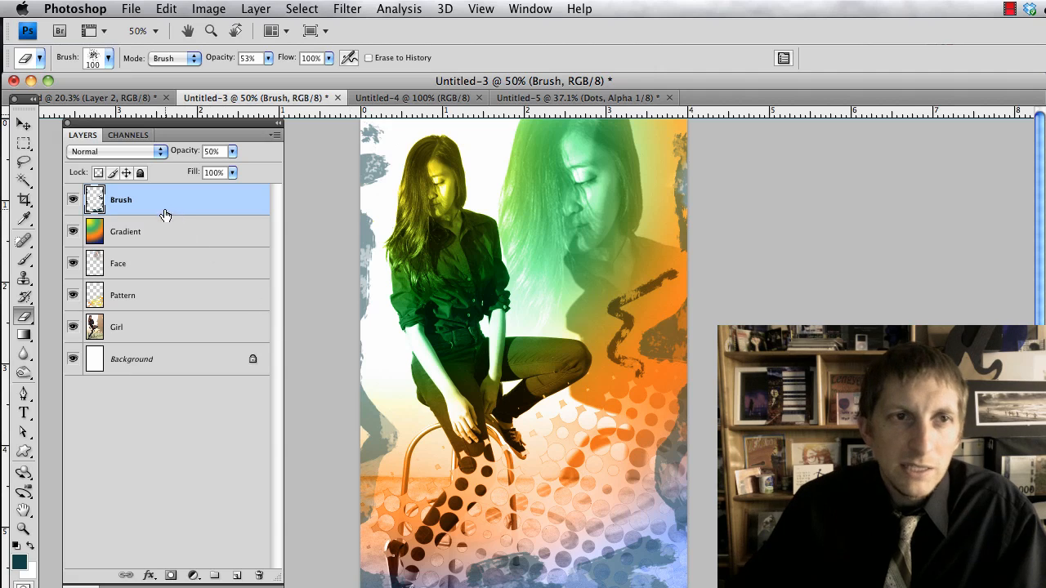
drag(164, 215, 149, 236)
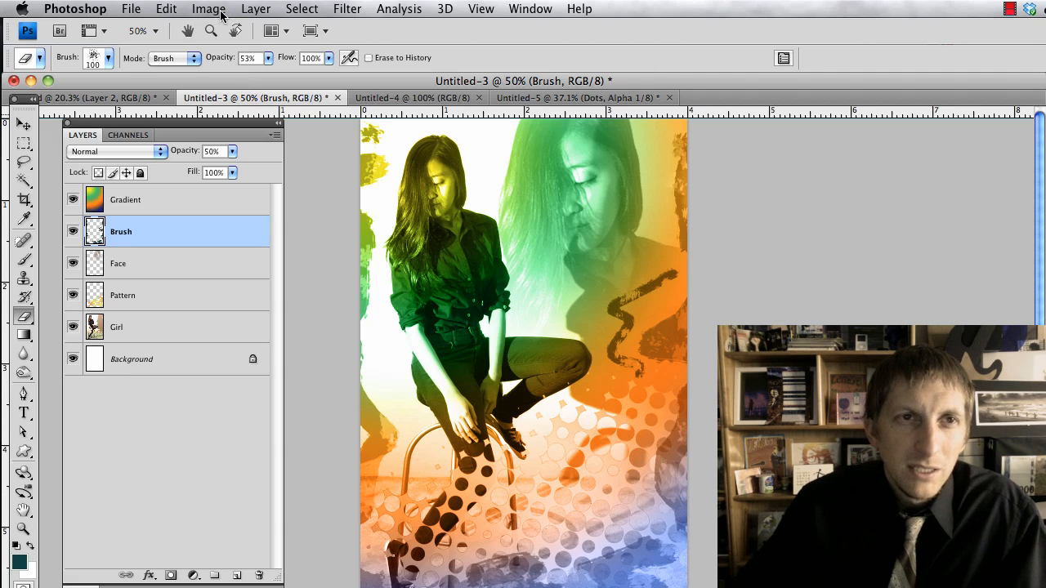
key(b)
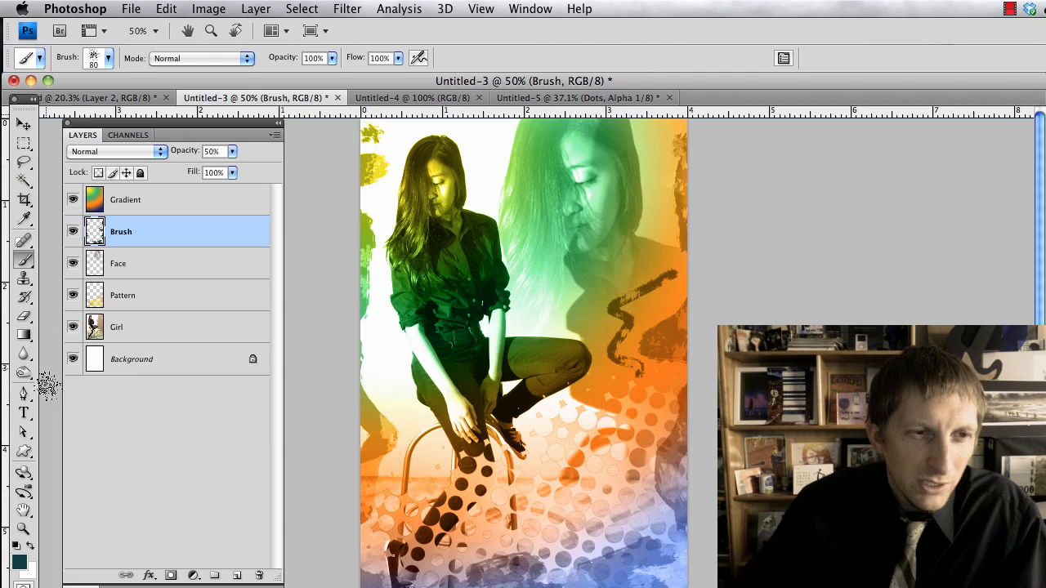
Draw a crown custom shape about 1 inch wide in the lower left corner of the picture.
click(26, 450)
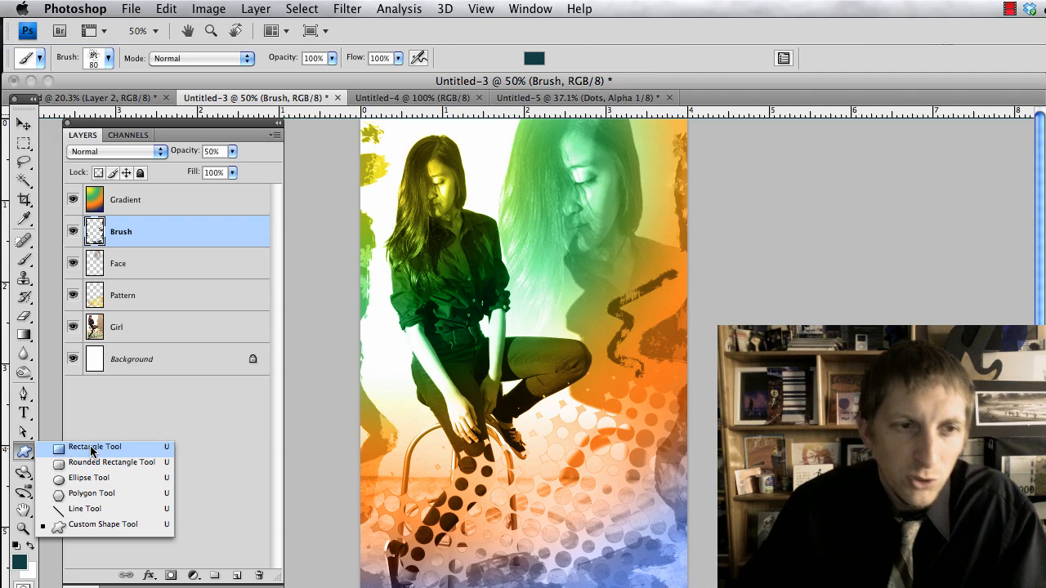
click(111, 523)
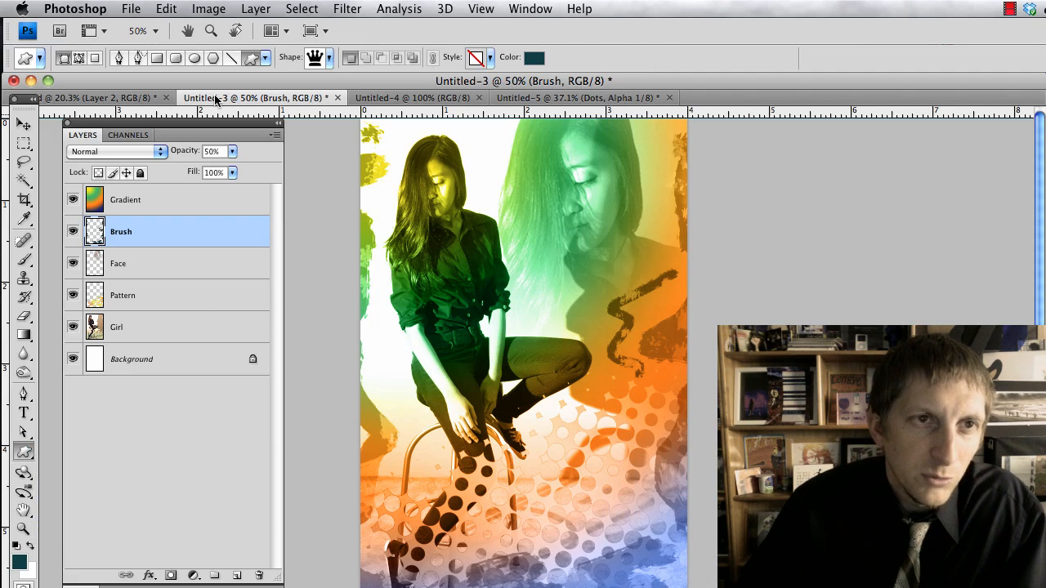
click(265, 58)
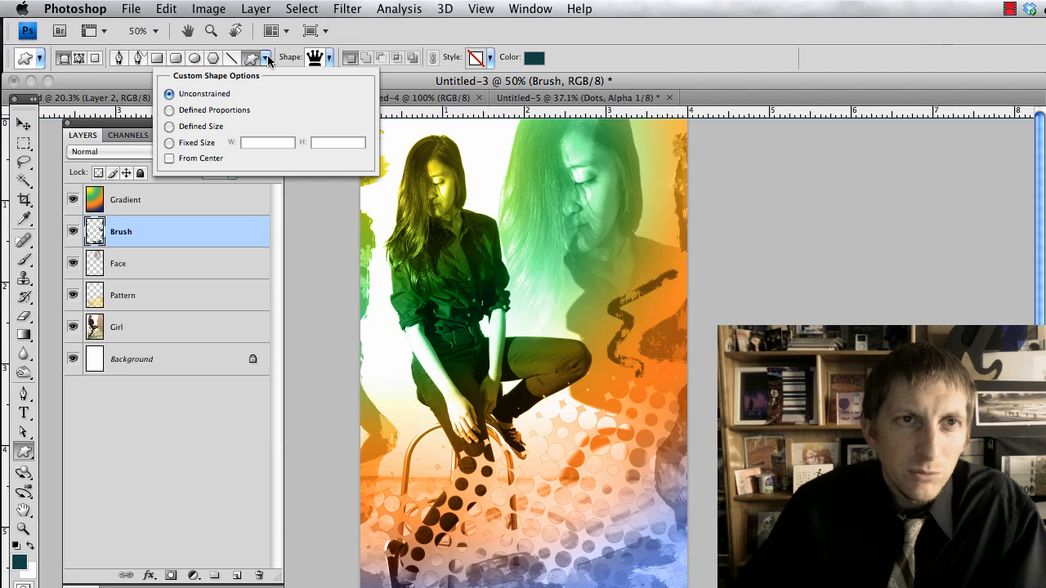
click(265, 58)
click(329, 59)
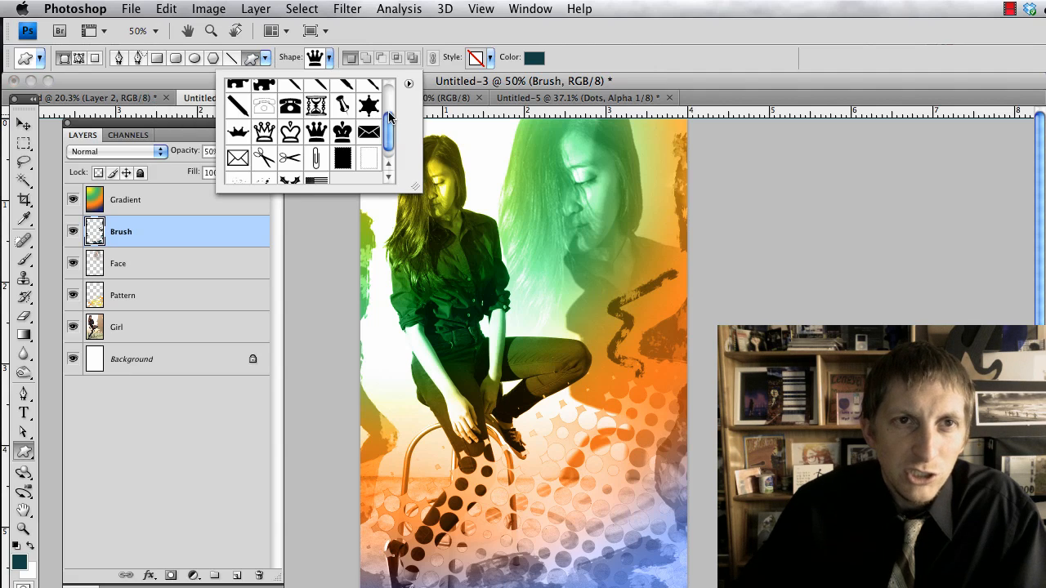
scroll(389, 139, up, 1)
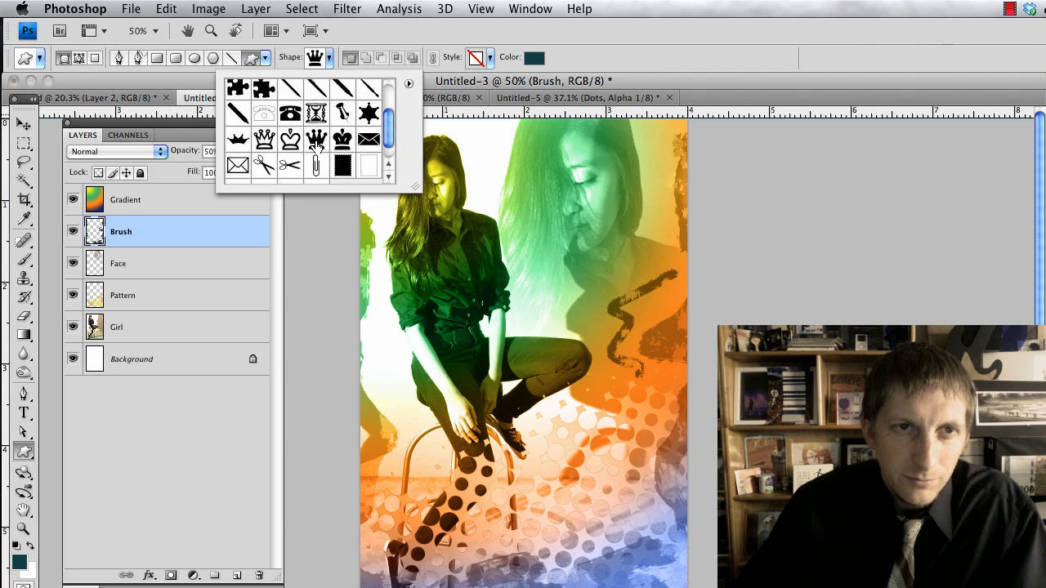
key(Return)
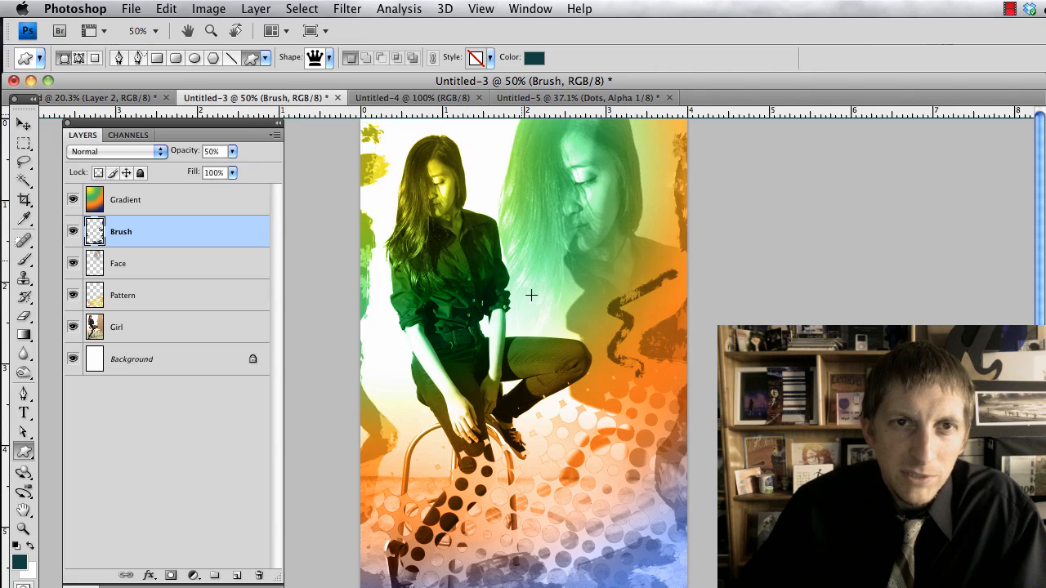
mouse_move(370, 496)
mouse_down()
mouse_move(447, 560)
mouse_move(452, 580)
mouse_up()
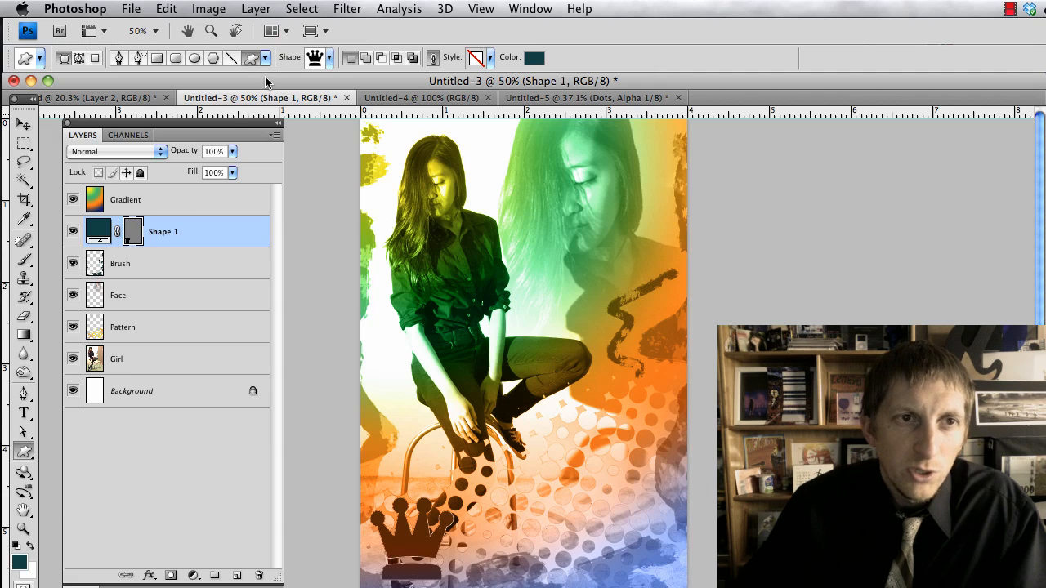
Replace the custom shape library with the Nature set and choose the thin-bladed grass shape.
click(327, 57)
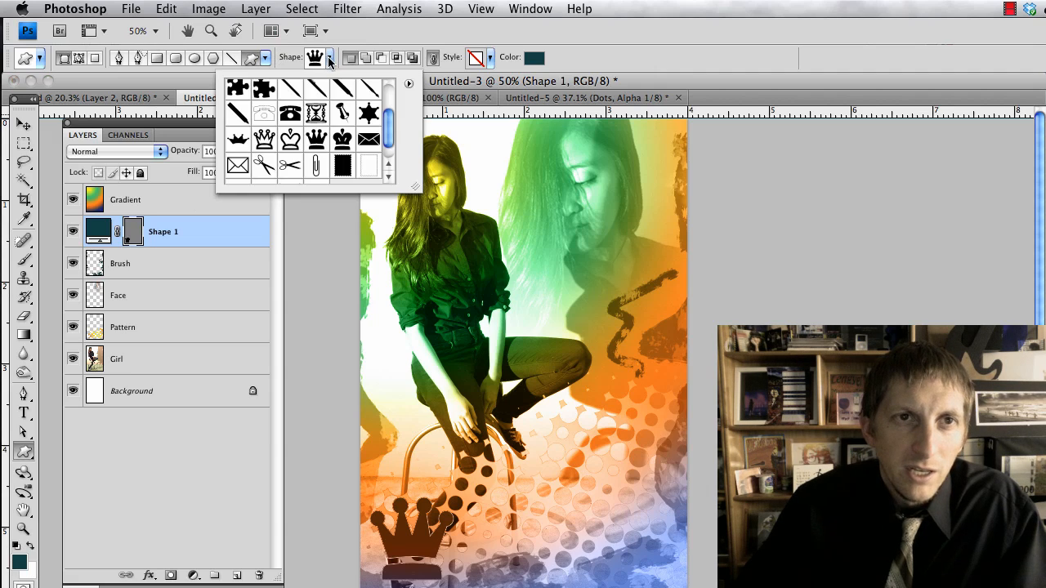
click(409, 83)
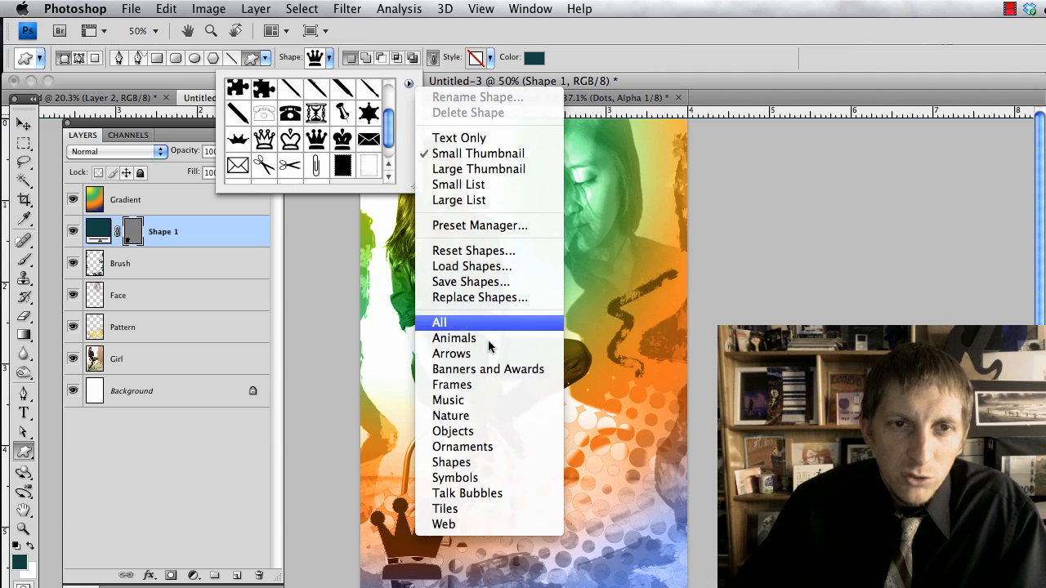
click(500, 416)
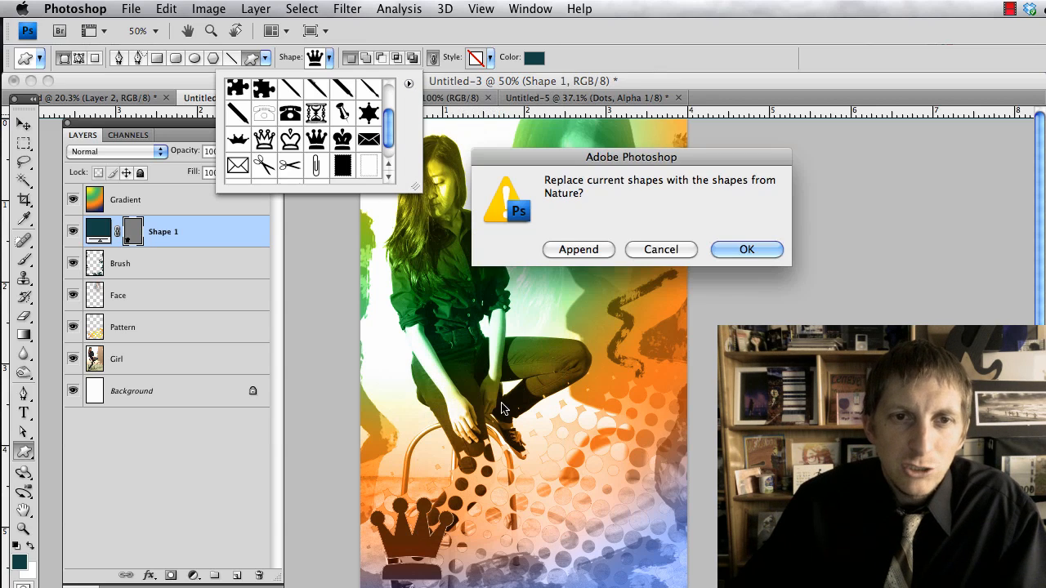
click(739, 248)
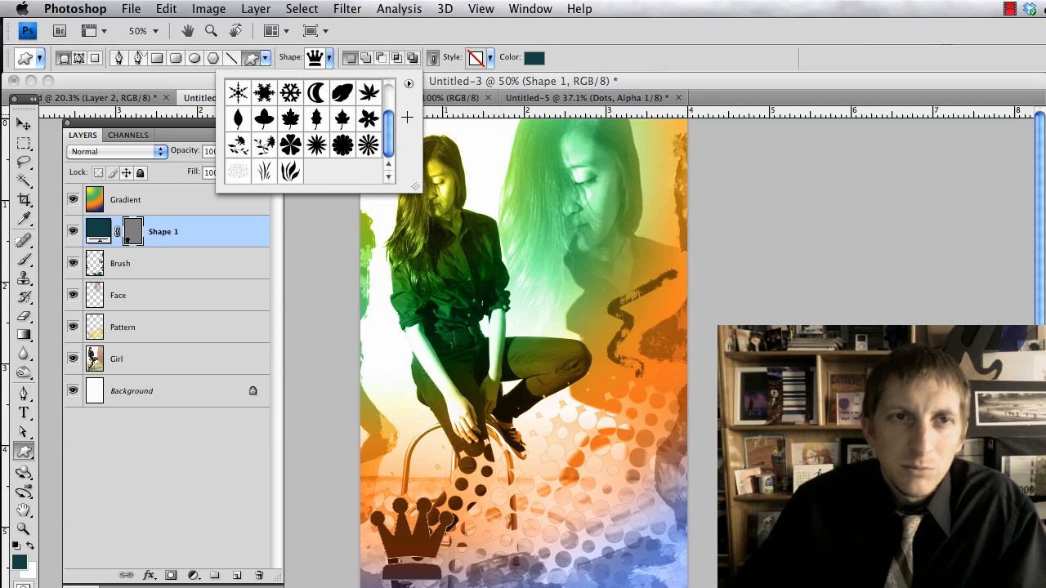
click(266, 173)
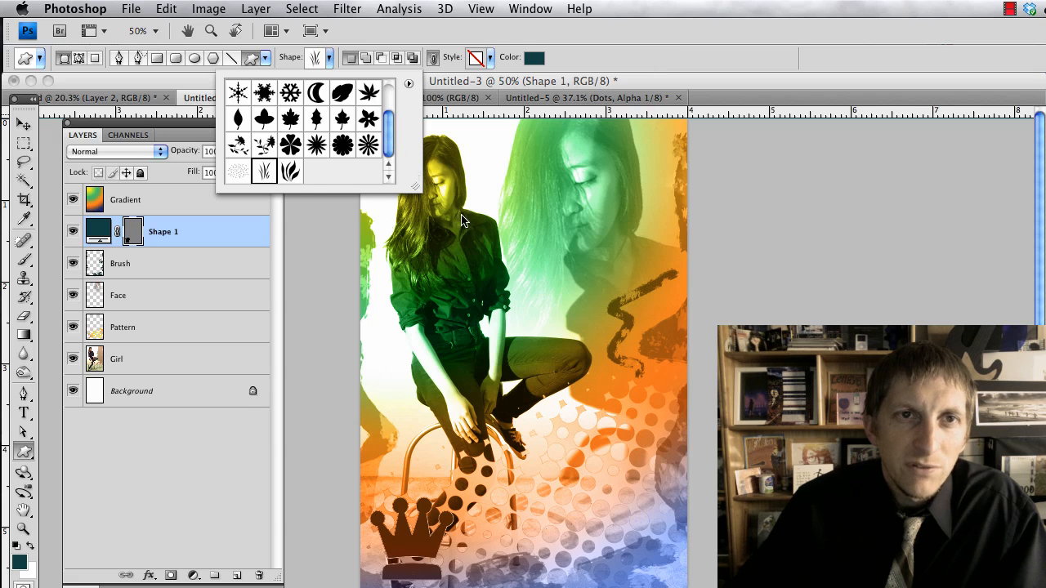
Draw the grass shape about 1.3 inches wide in the picture's lower right corner and shift it slightly left.
click(629, 527)
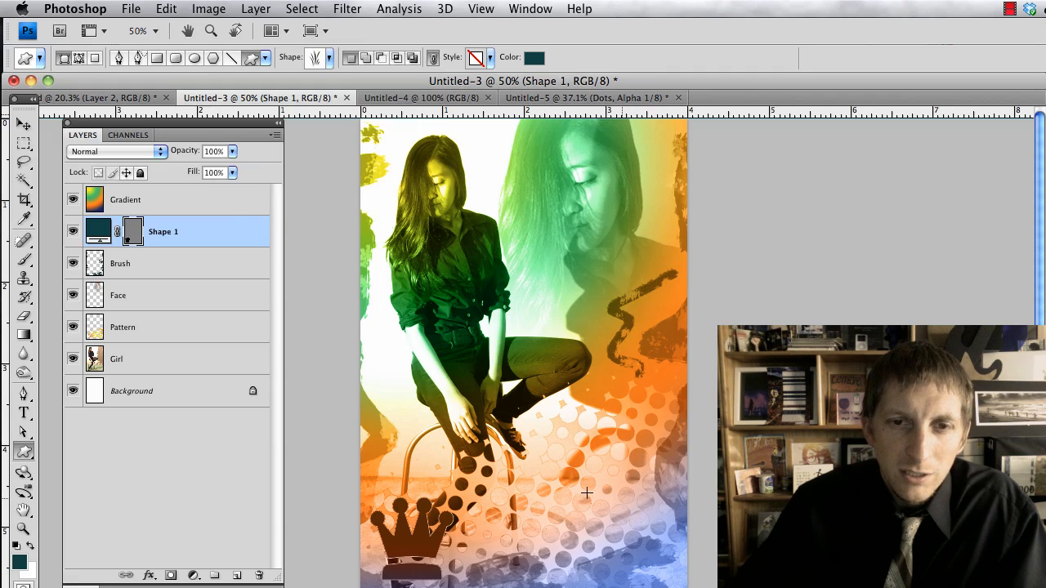
drag(575, 480, 647, 550)
key(v)
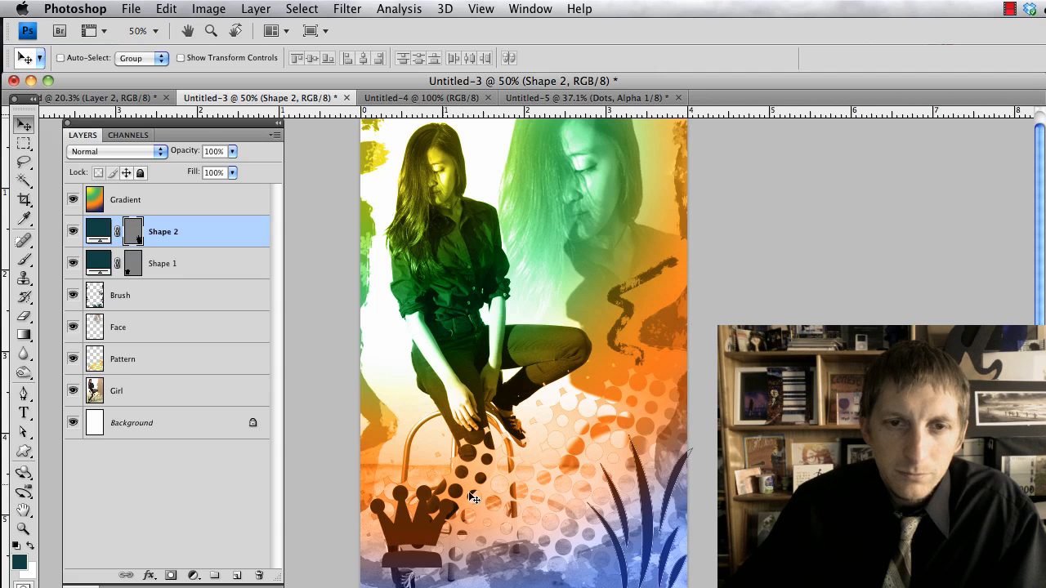
drag(554, 531, 546, 534)
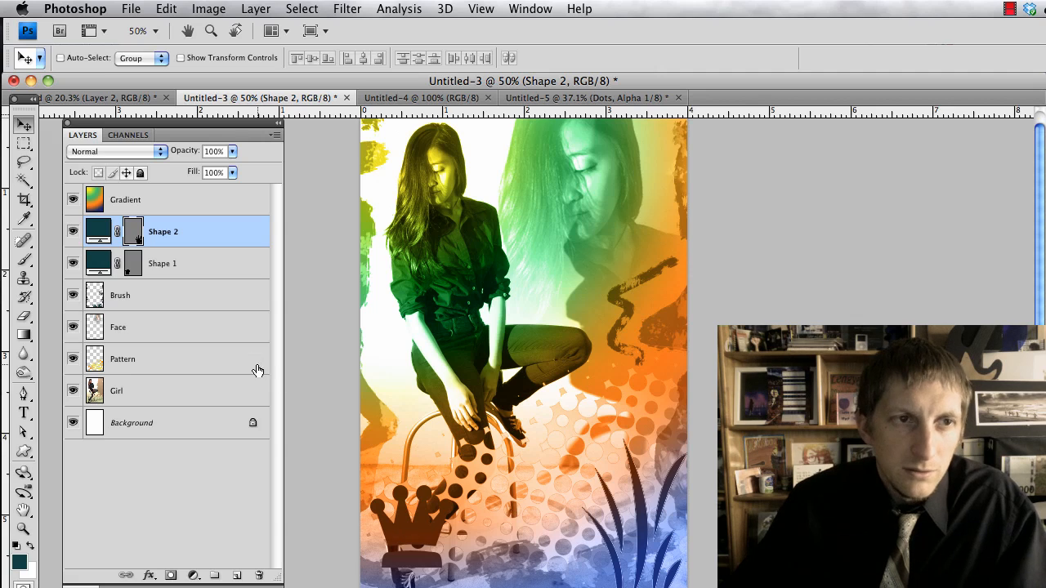
Hide the crown's shape layer to identify it and delete that layer.
click(73, 263)
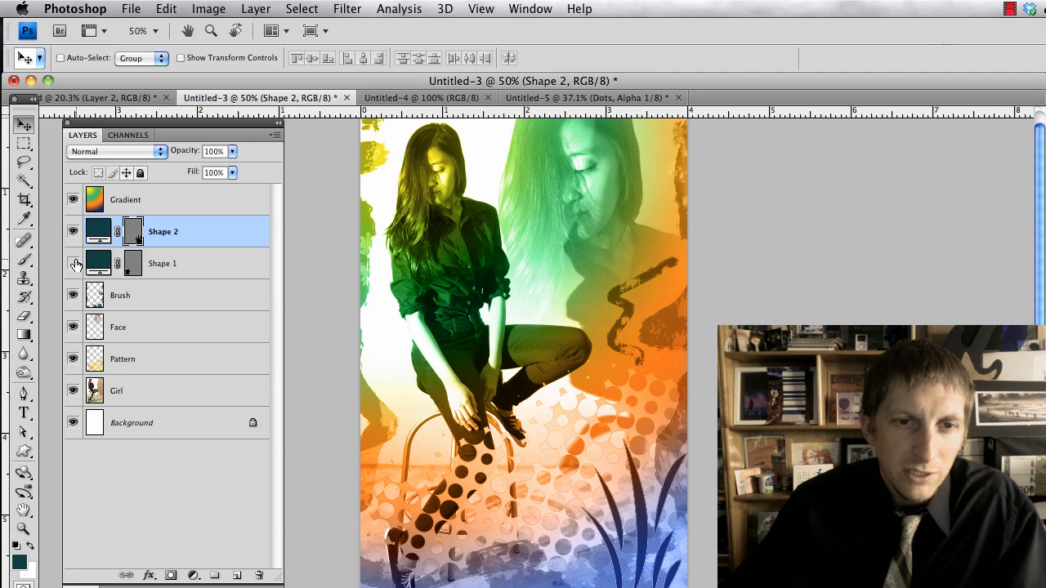
click(74, 263)
click(177, 263)
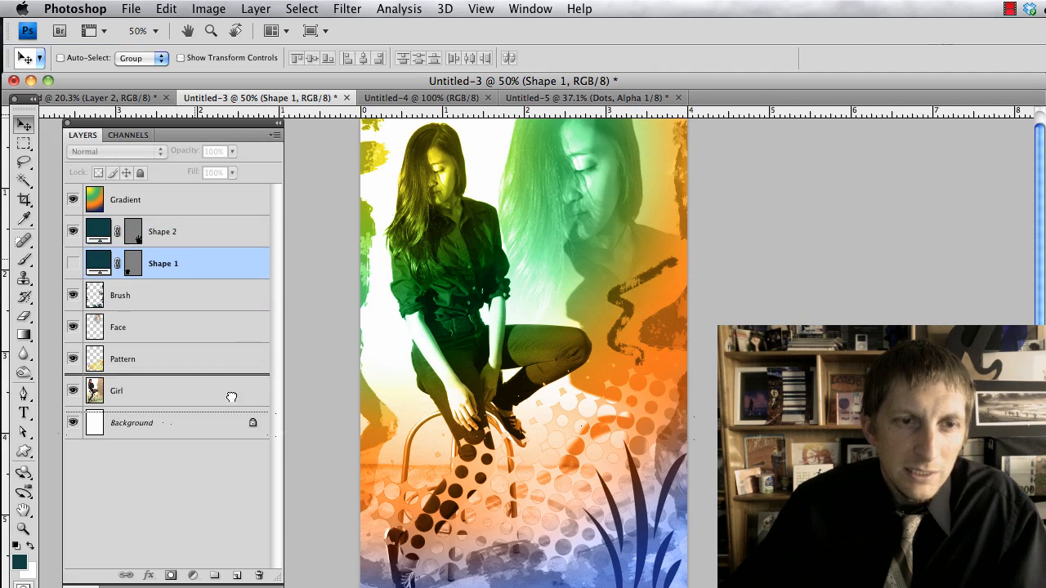
click(258, 576)
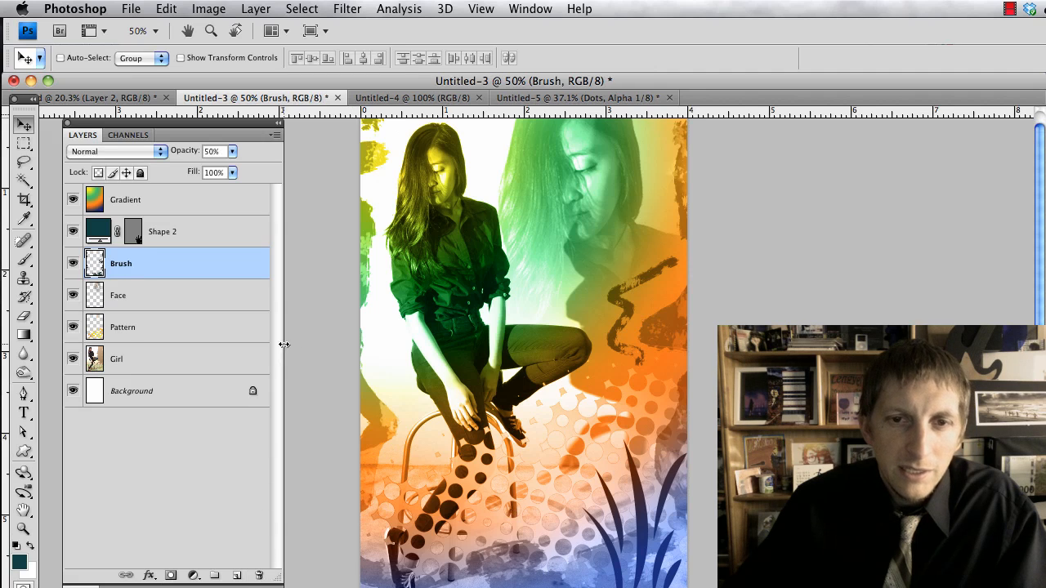
Duplicate the grass shape layer and move the copy left so that it overlaps the original grass.
click(198, 237)
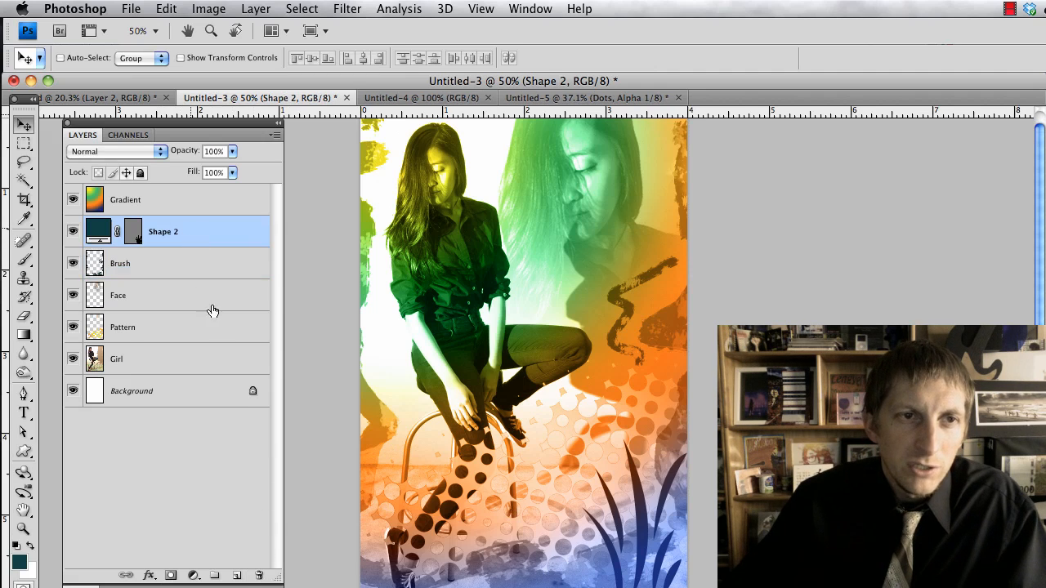
key(Escape)
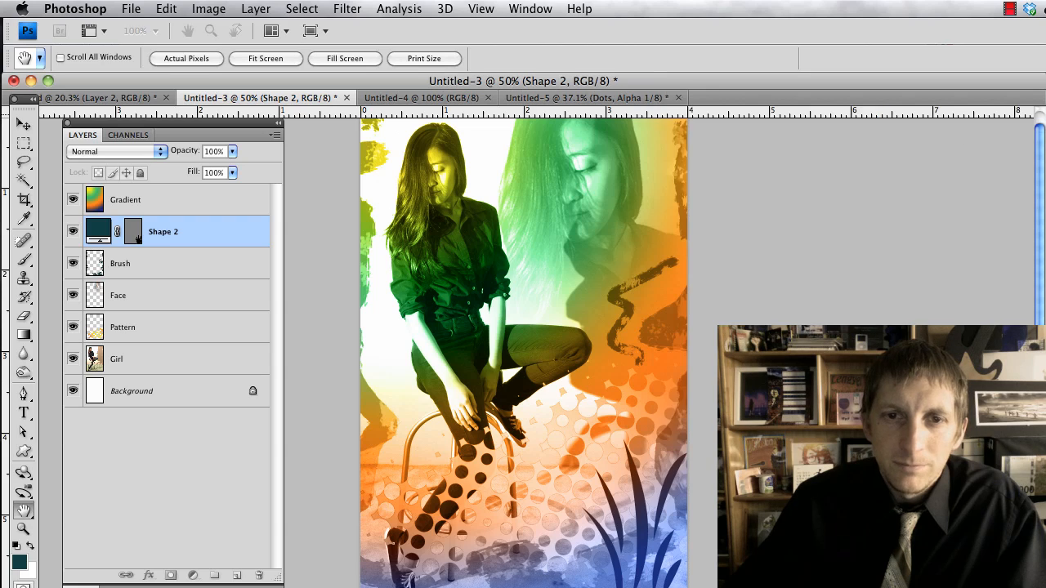
key(v)
drag(213, 545, 236, 575)
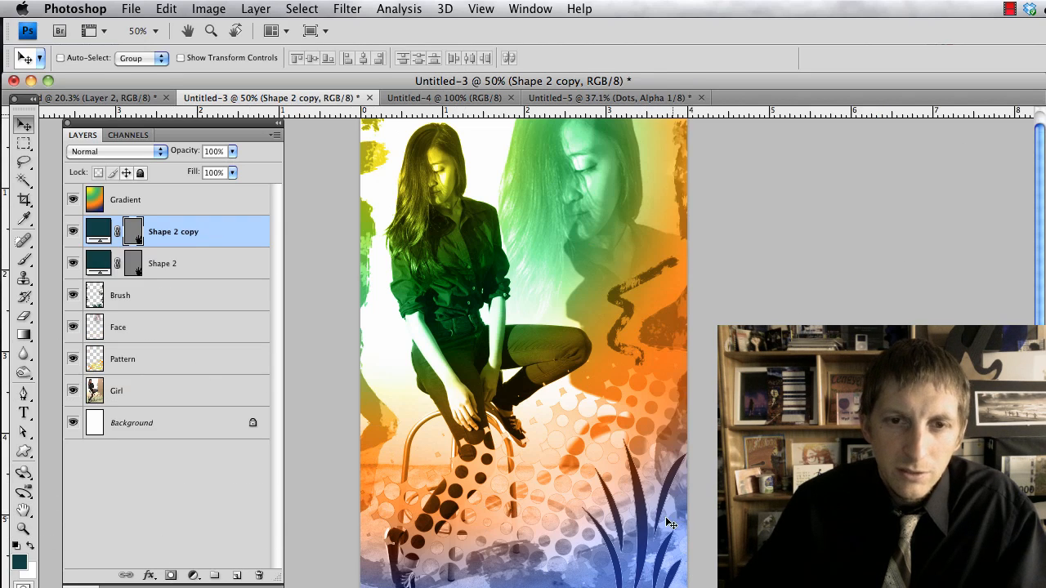
drag(658, 524, 594, 525)
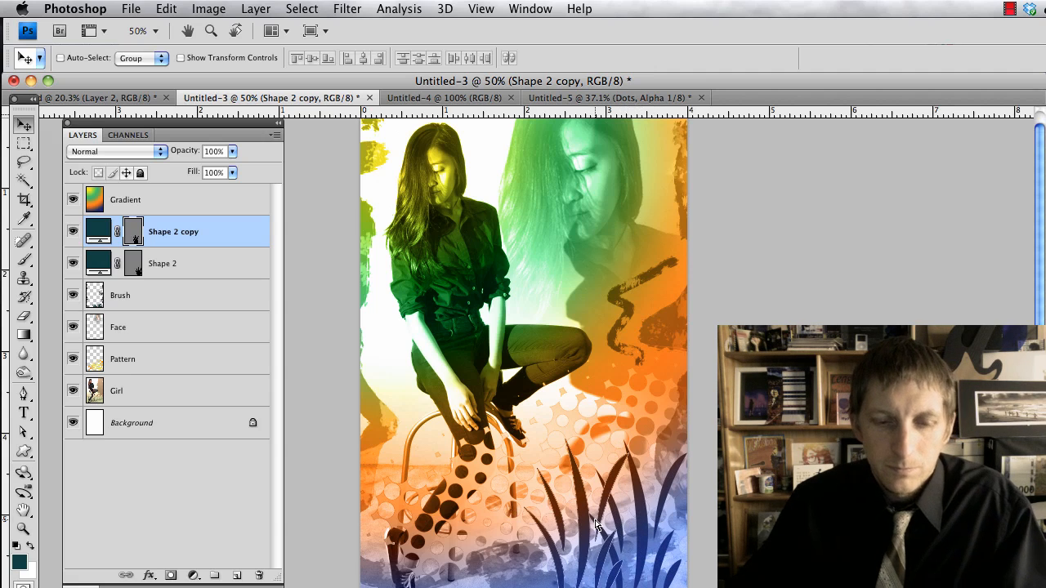
Scale the copied grass shape down to 80% of its size, keeping its proportions.
key(ctrl+t)
drag(635, 438, 614, 462)
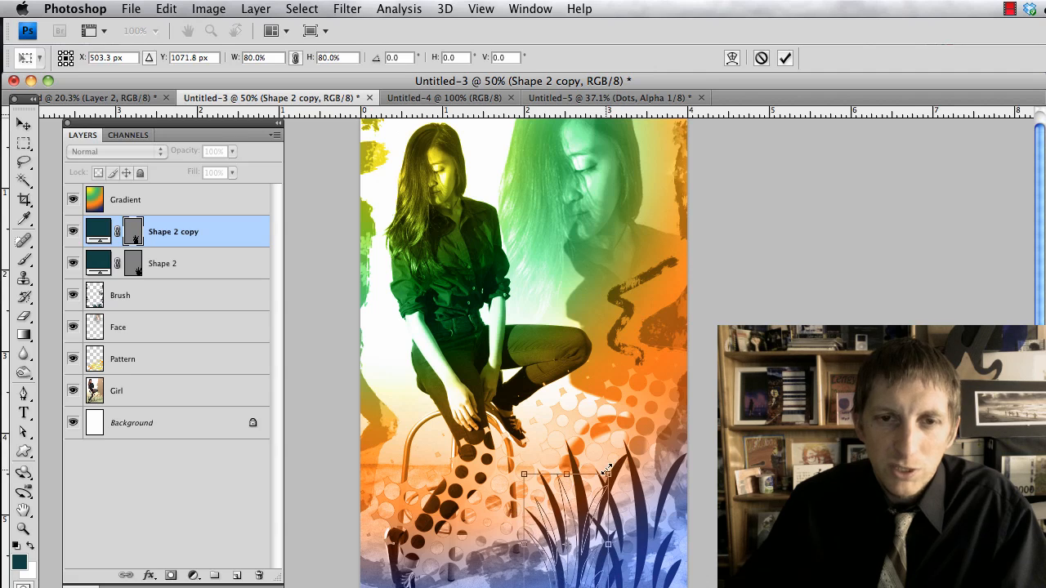
key(Return)
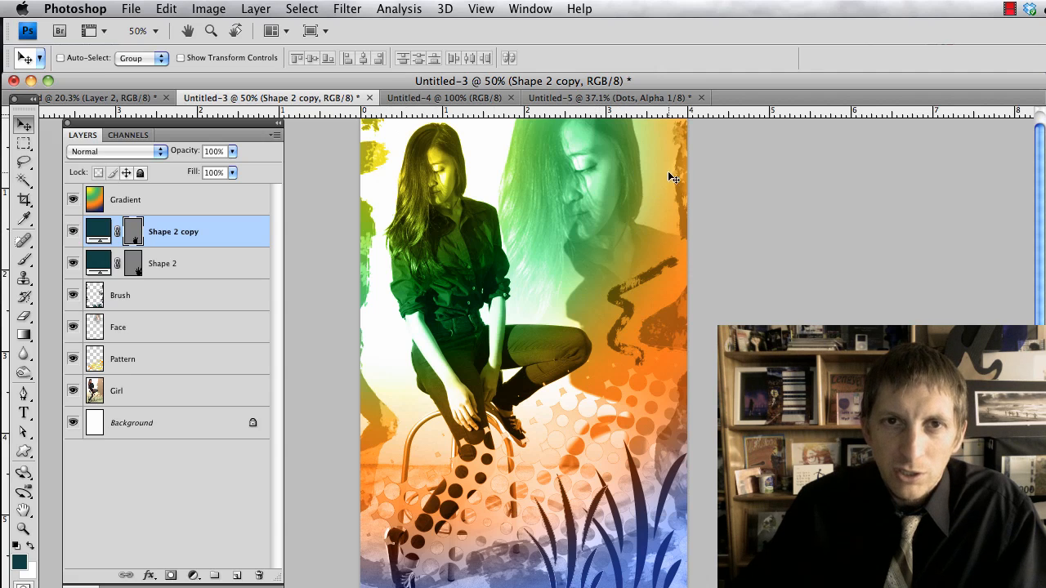
Hide the two grass shapes, Brush and Face layers and make the Girl layer active for erasing.
drag(73, 223, 74, 328)
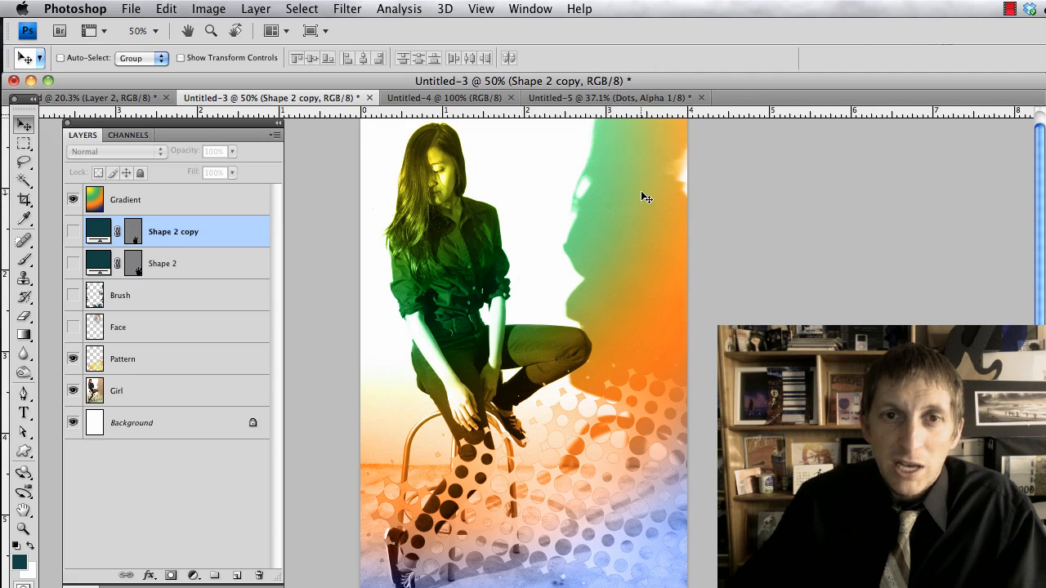
key(e)
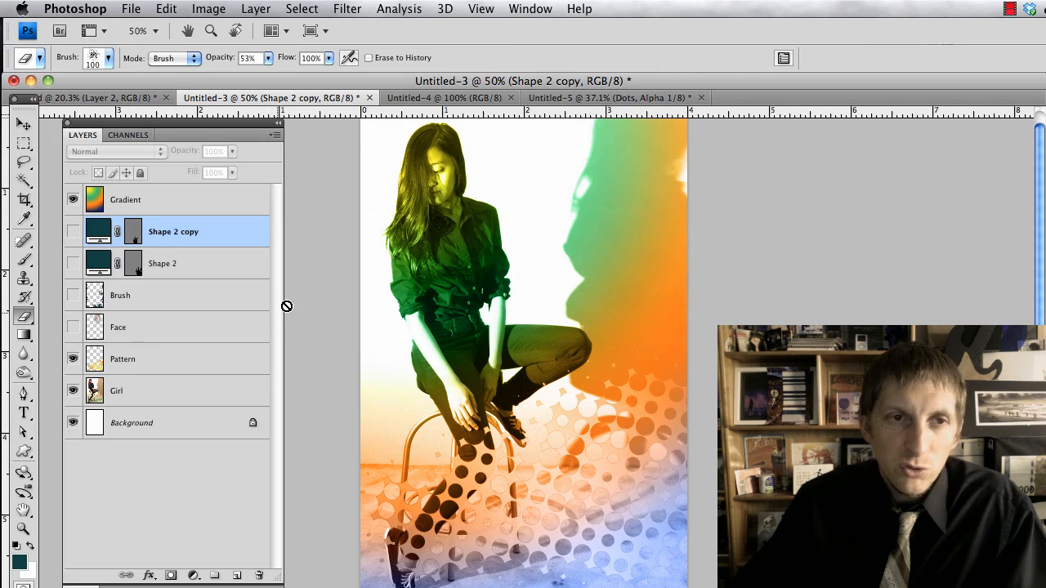
click(141, 387)
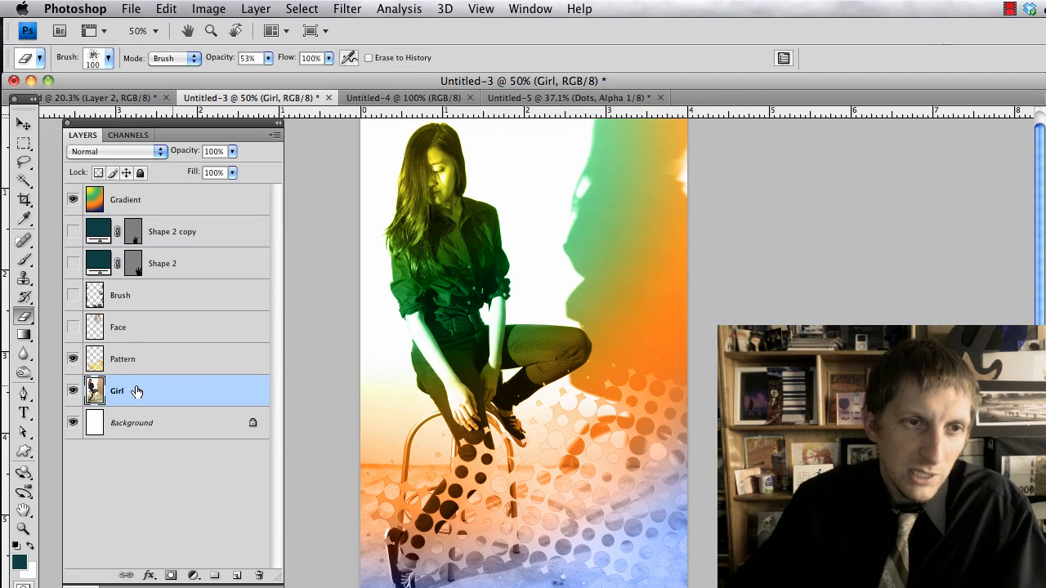
Give the Eraser the 55 px hard round brush tip and enlarge it to 100 px.
key(bracketright)
key(bracketright)
key(bracketright)
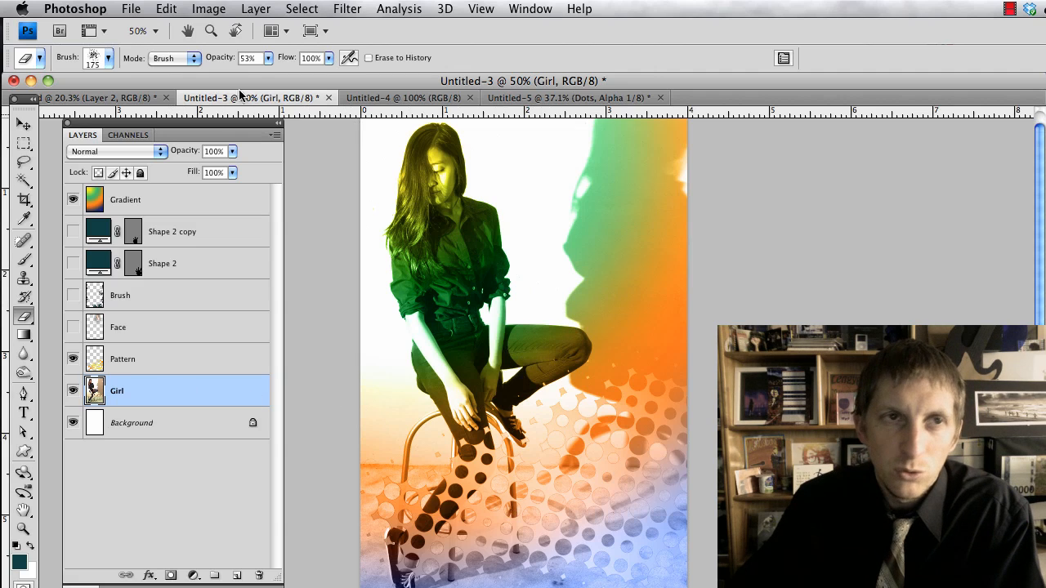
click(108, 58)
click(57, 191)
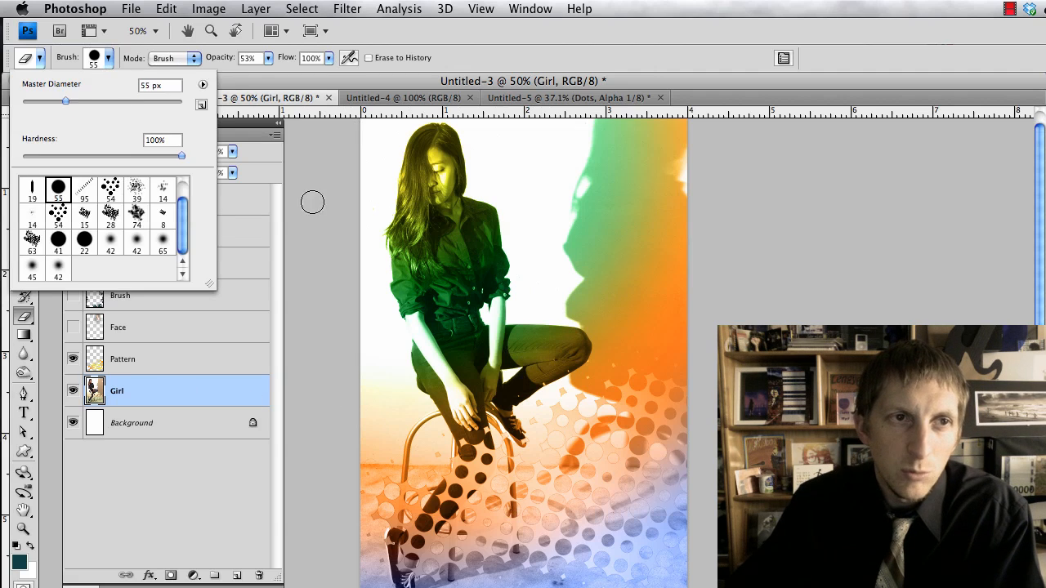
key(Return)
key(bracketright)
key(bracketright)
key(bracketright)
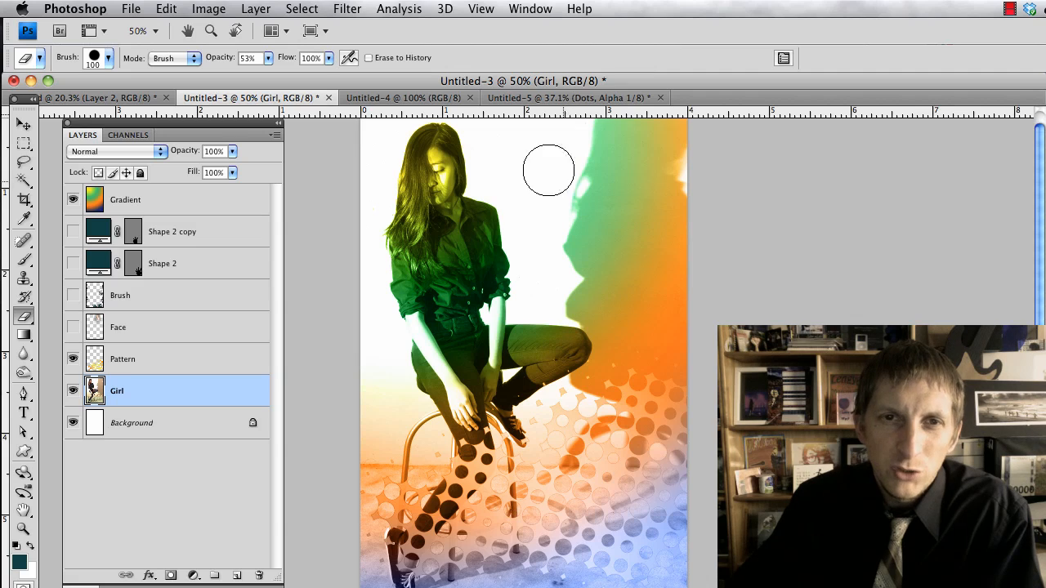
Erase the dark backdrop beside the girl with the Eraser at 100% opacity and show the hidden layers again.
drag(546, 169, 609, 147)
key(bracketleft)
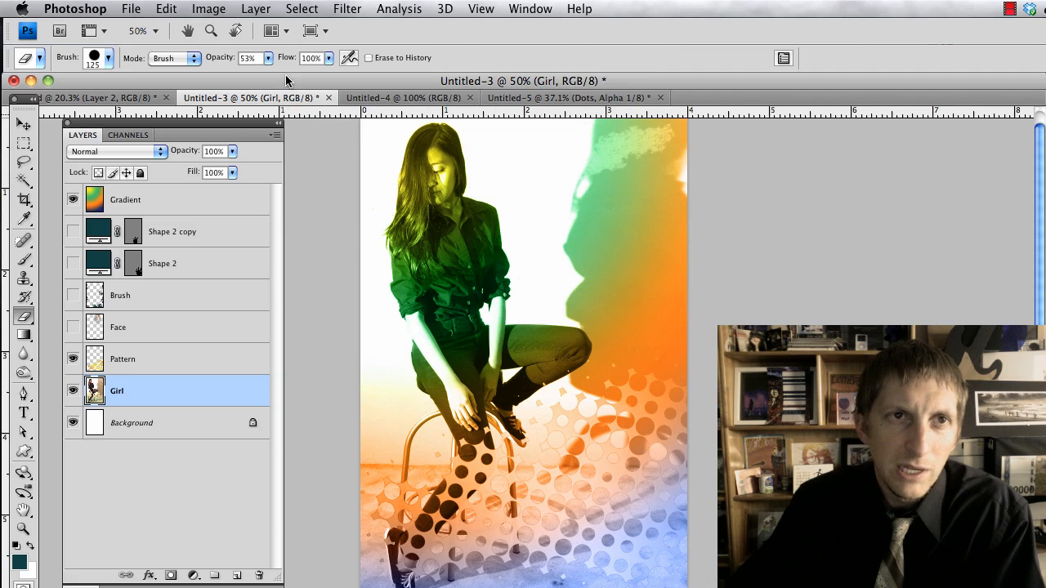
click(268, 58)
drag(275, 78, 318, 78)
drag(73, 326, 72, 234)
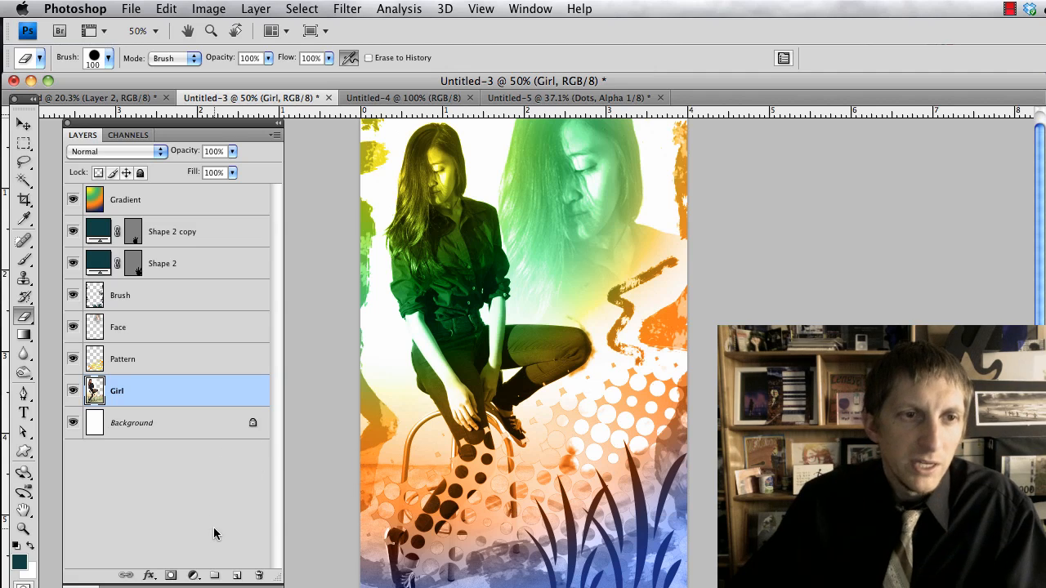
Add a new layer, place it directly below the Gradient layer and name it Floor Gradient.
click(234, 577)
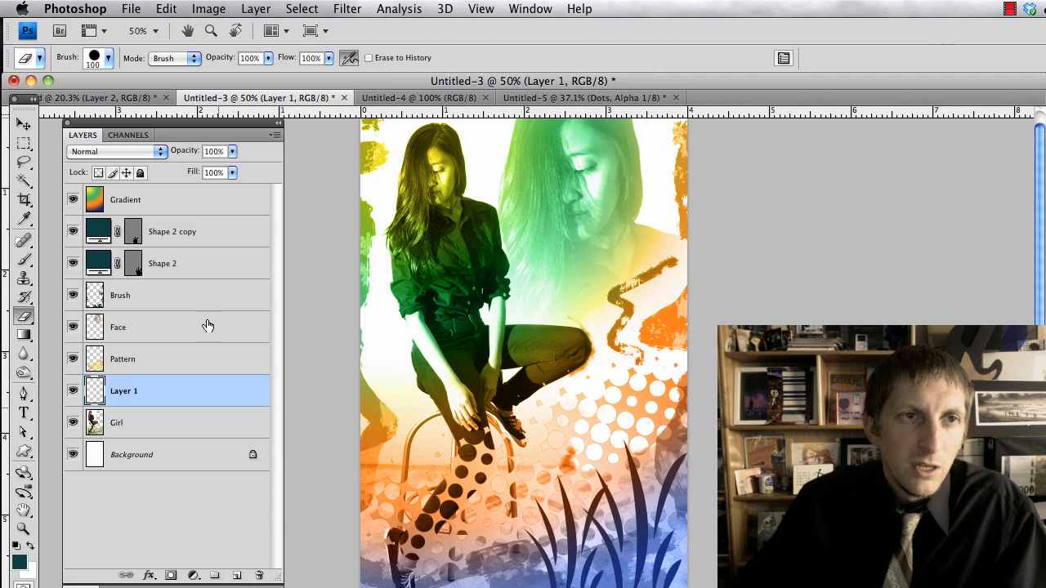
drag(151, 394, 162, 204)
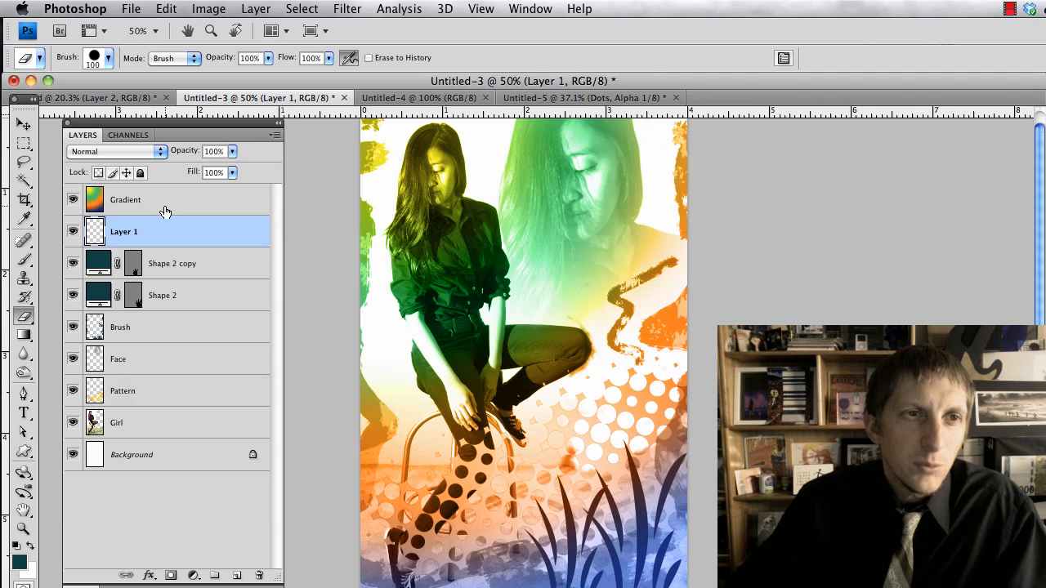
double_click(124, 232)
text(Fl)
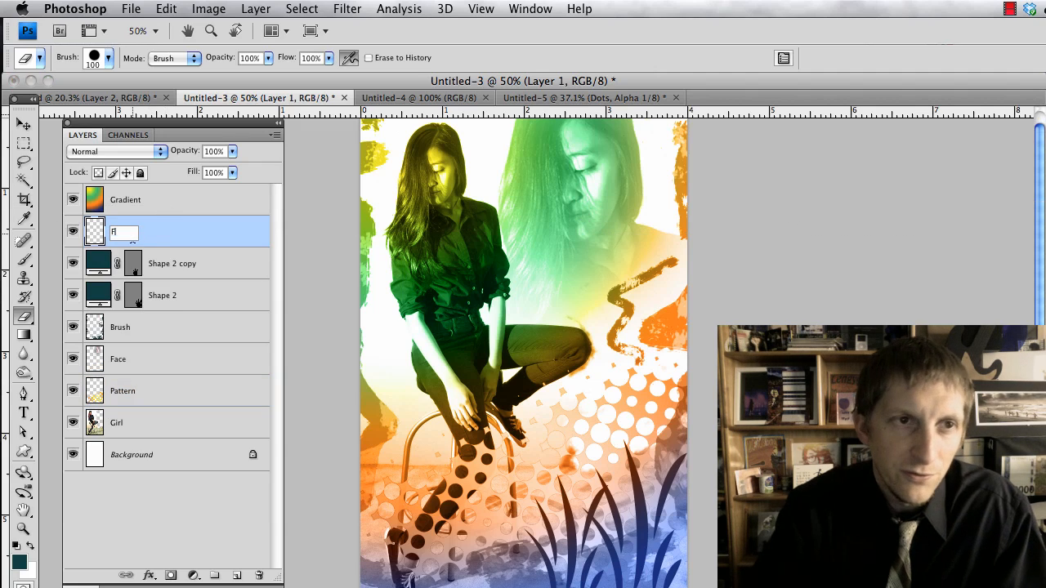
text(oor G)
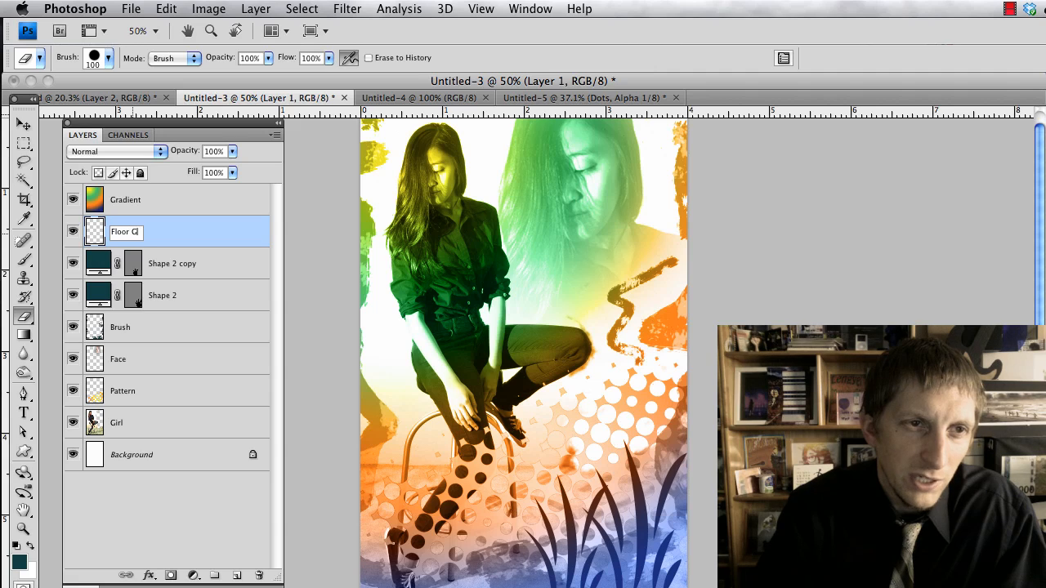
text(radient)
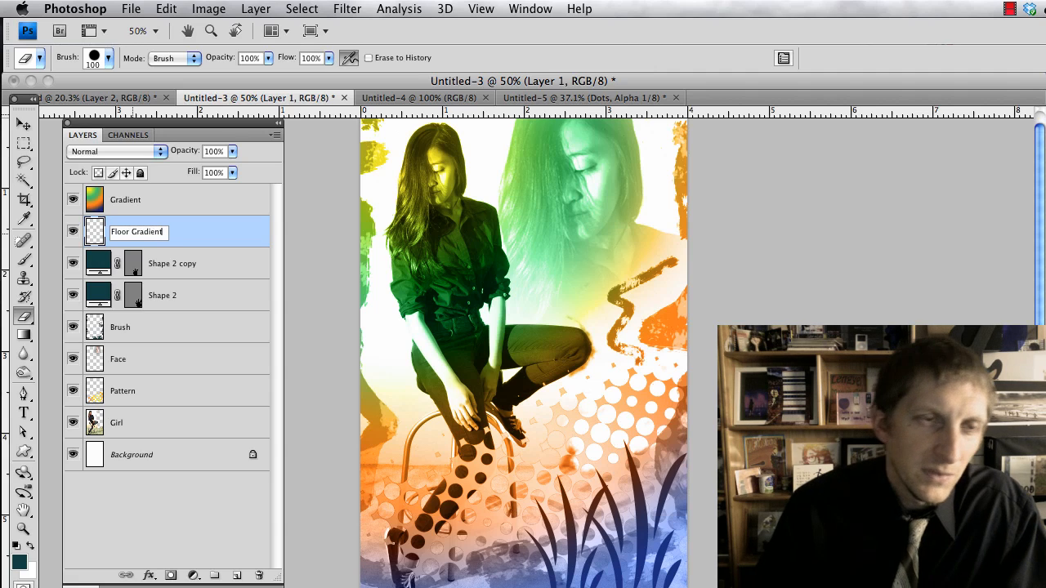
click(201, 233)
Fill the Floor Gradient layer with a radial red-to-green gradient starting near the picture's lower edge.
key(g)
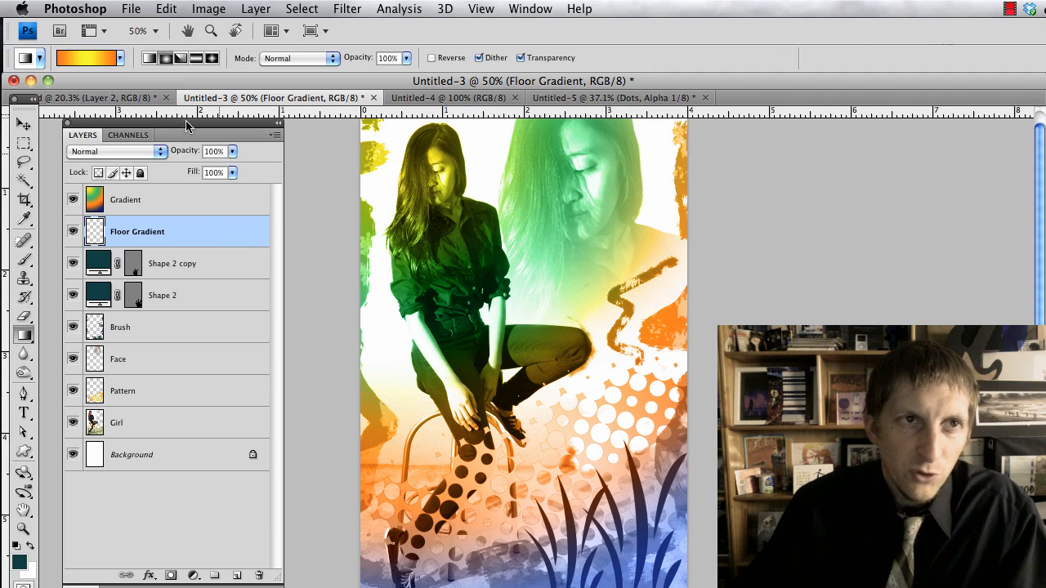
click(120, 59)
click(110, 88)
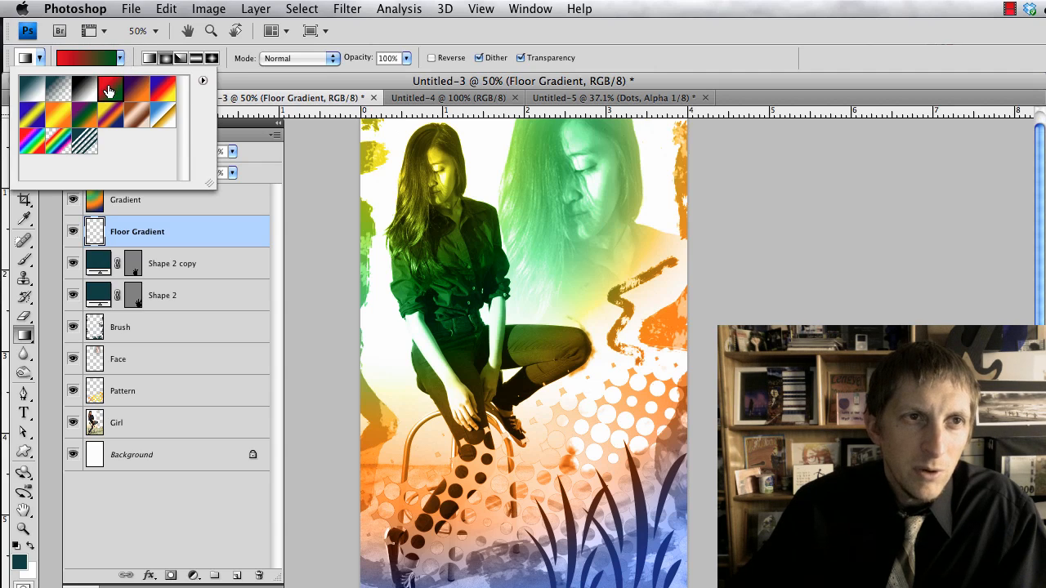
key(Return)
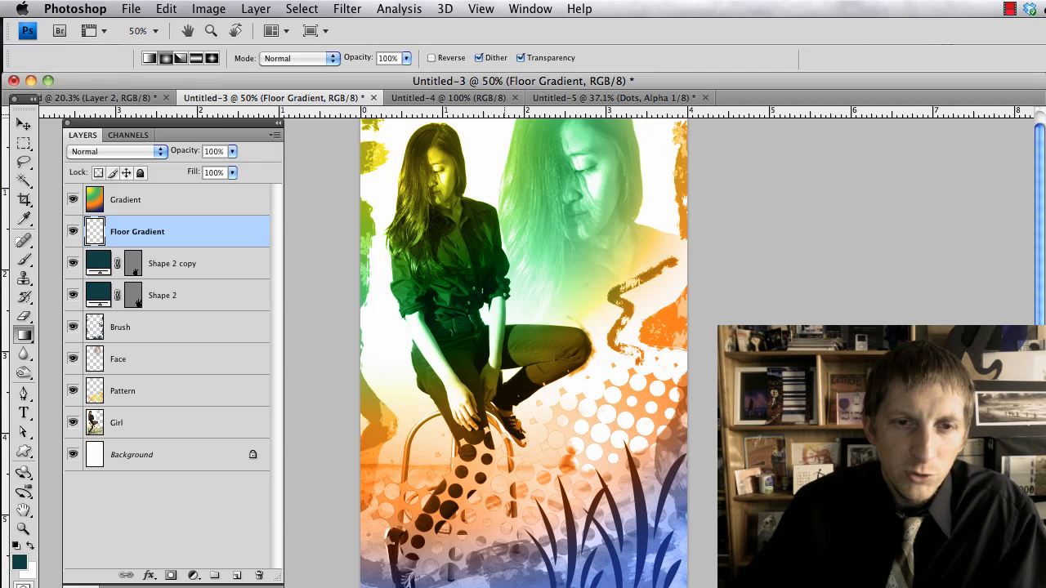
drag(503, 433, 504, 410)
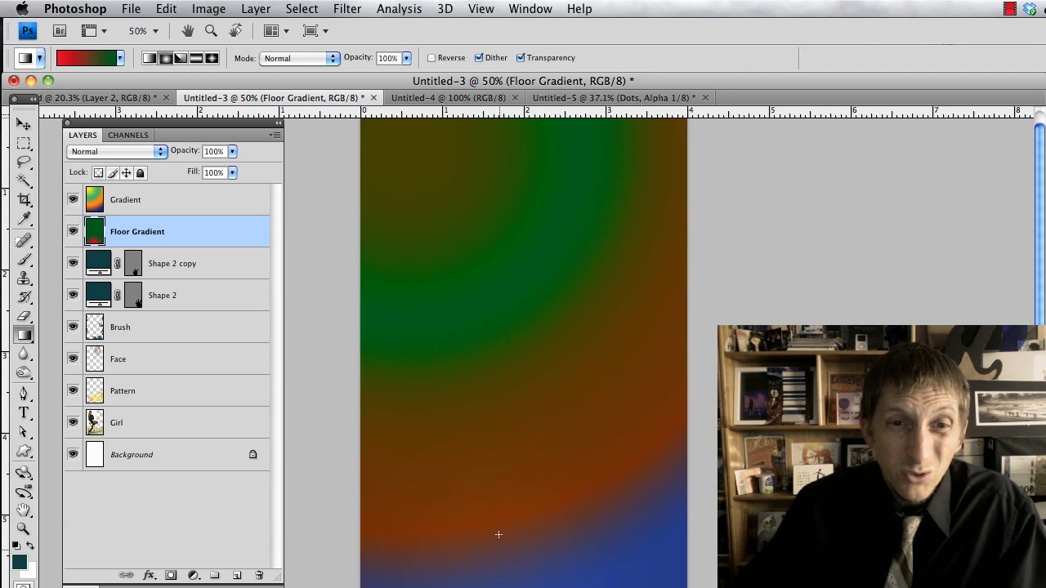
Reduce the Floor Gradient layer's opacity to 61% and marquee-select the picture area above the floor line.
click(23, 144)
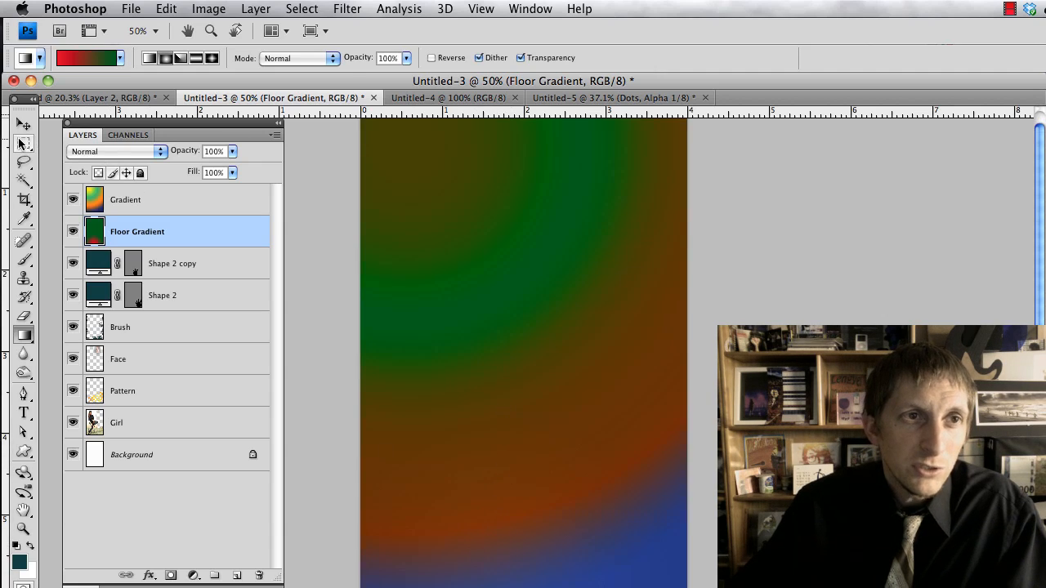
click(232, 151)
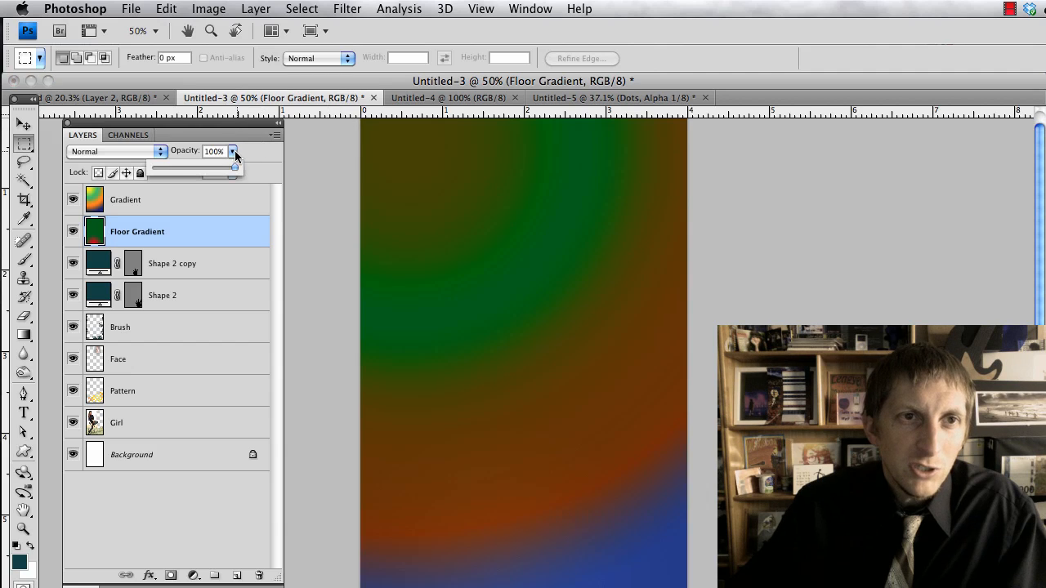
drag(236, 168, 194, 170)
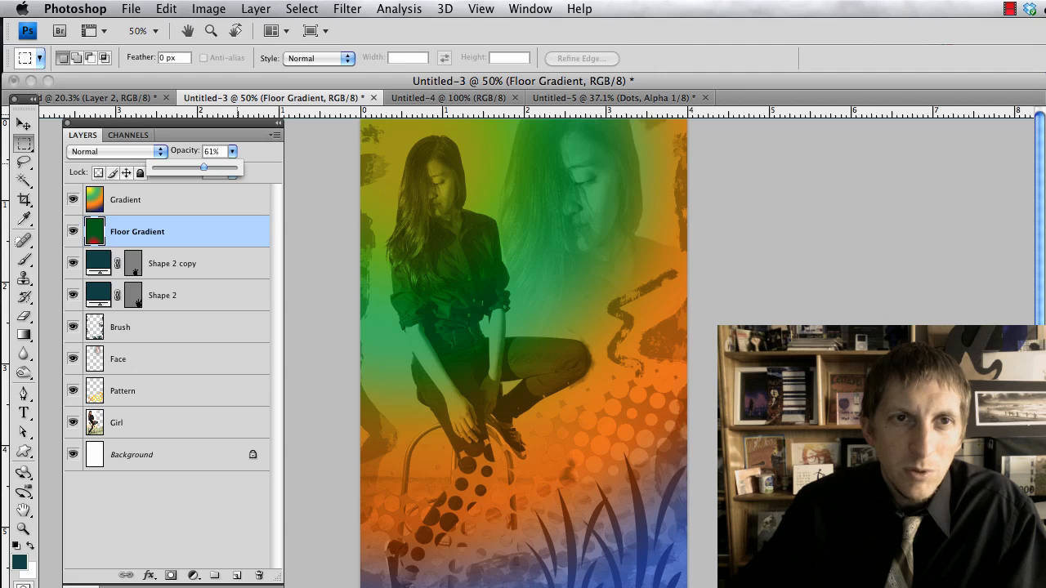
key(Return)
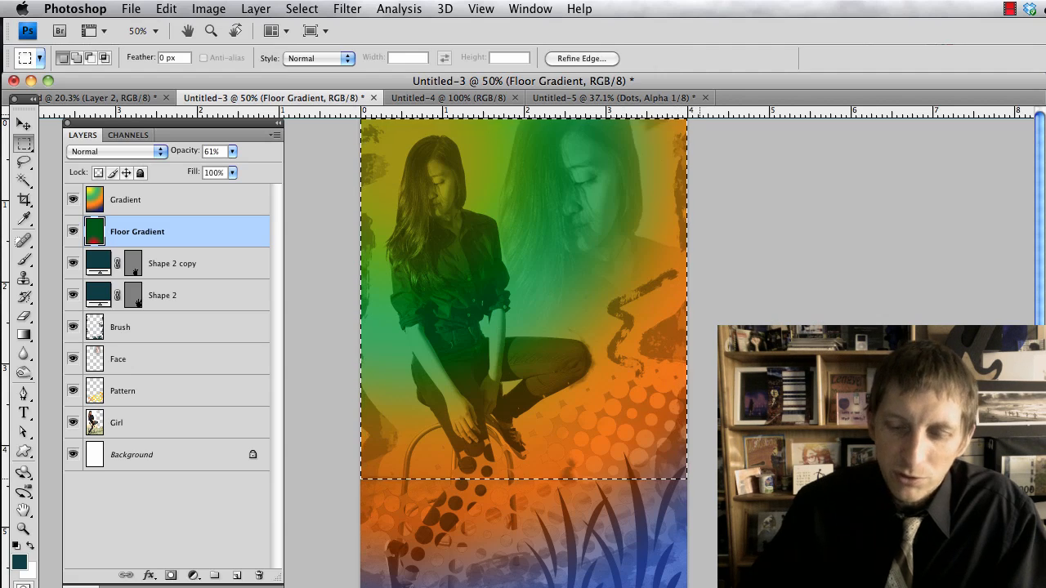
Delete the gradient above the floor line, deselect, and move the Floor Gradient layer between Pattern and Girl.
key(Delete)
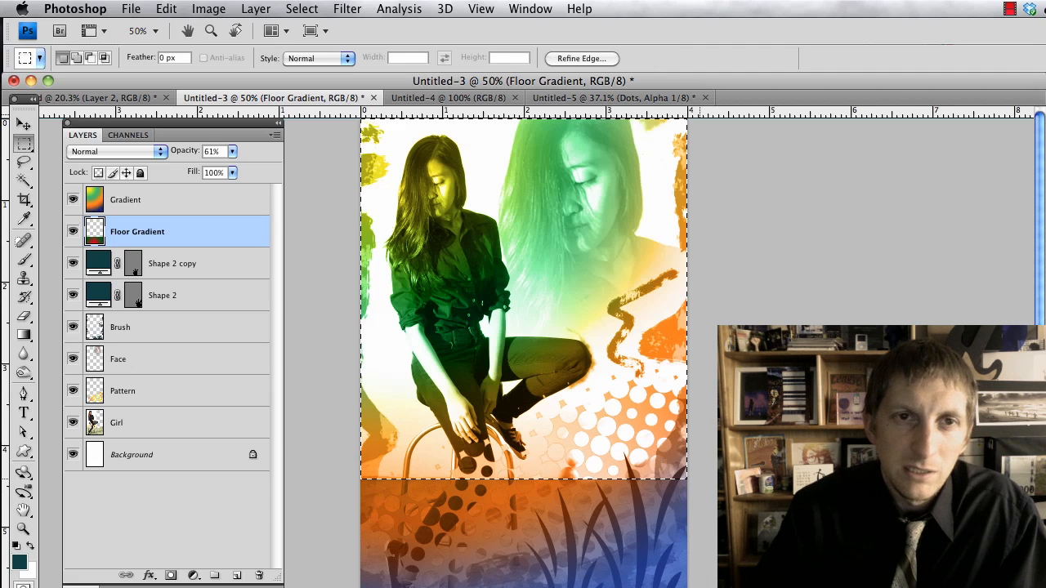
key(ctrl+d)
scroll(503, 474, down, 1)
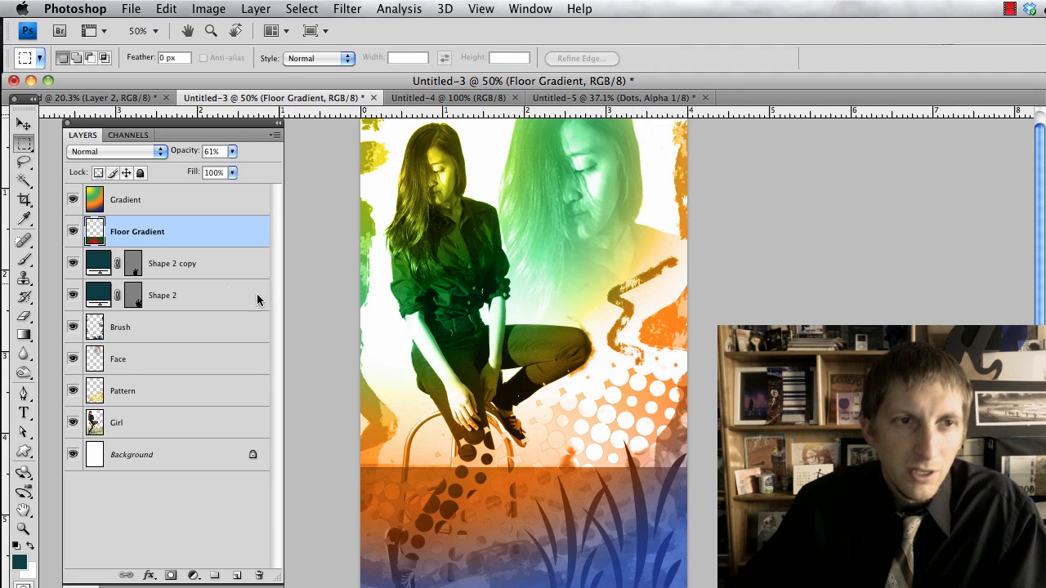
drag(129, 229, 134, 405)
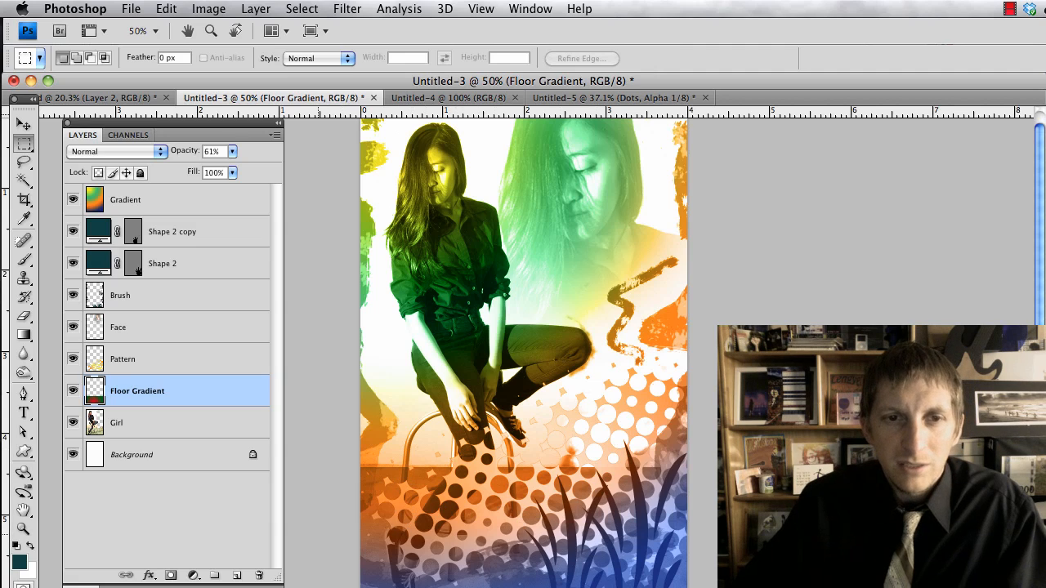
Erase along the floor gradient's upper edge with an enlarged soft Eraser brush at 4% hardness.
key(e)
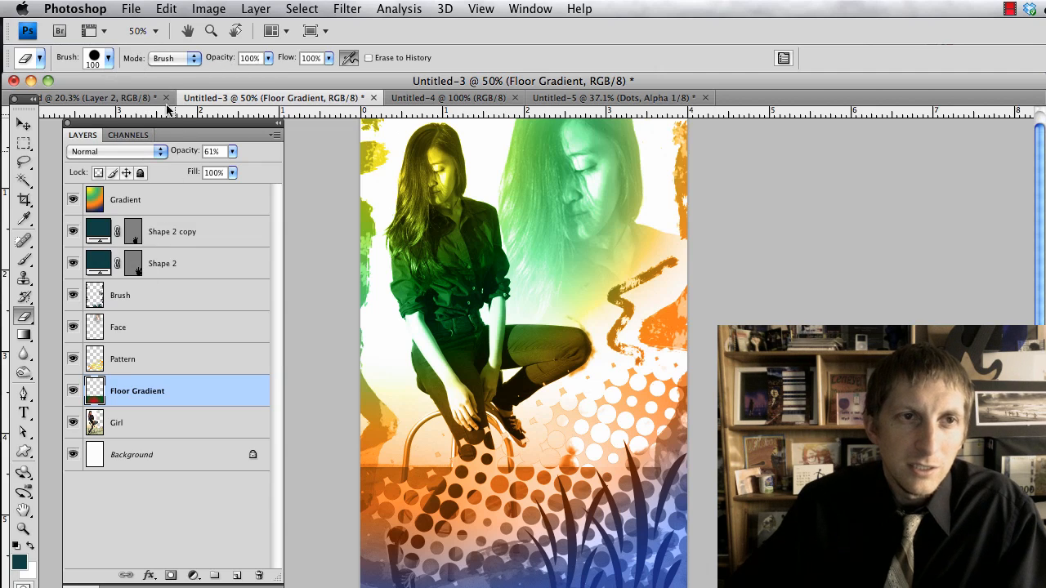
click(107, 59)
drag(62, 159, 29, 159)
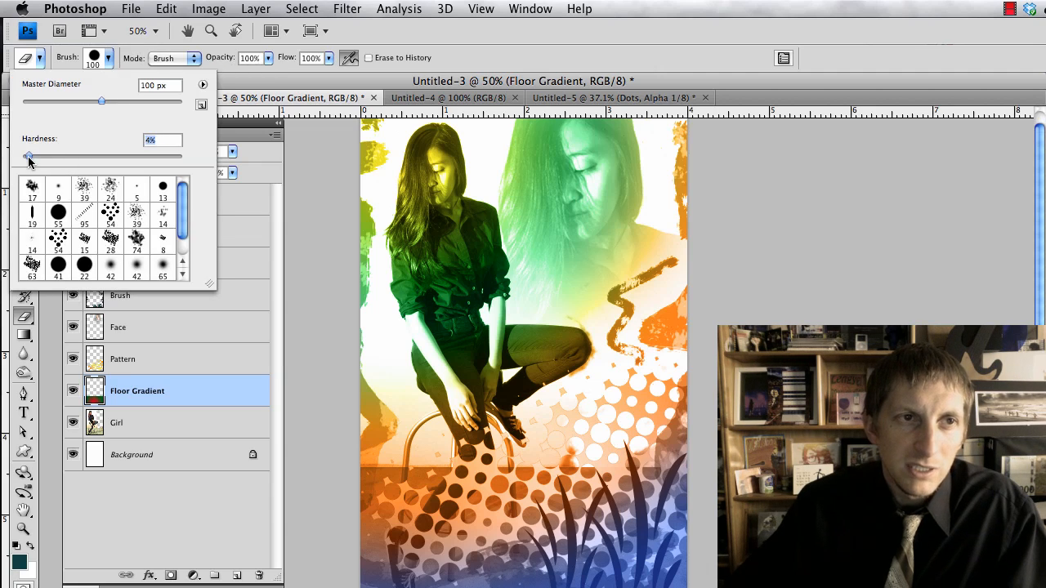
click(352, 355)
key(bracketright)
key(bracketright)
key(bracketright)
key(bracketright)
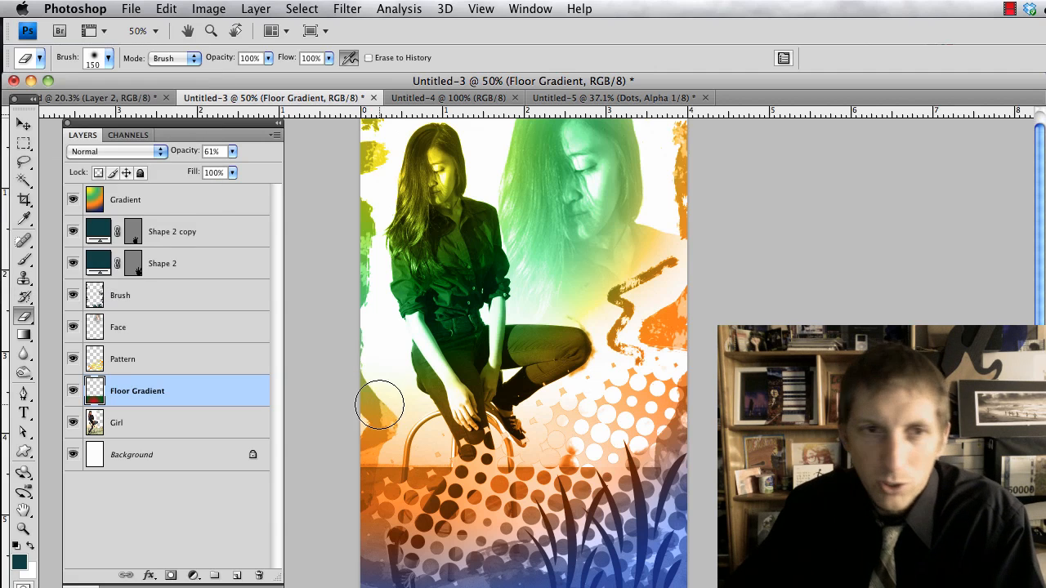
mouse_move(401, 444)
mouse_down()
mouse_move(538, 433)
mouse_move(511, 449)
mouse_move(568, 459)
mouse_move(651, 442)
mouse_up()
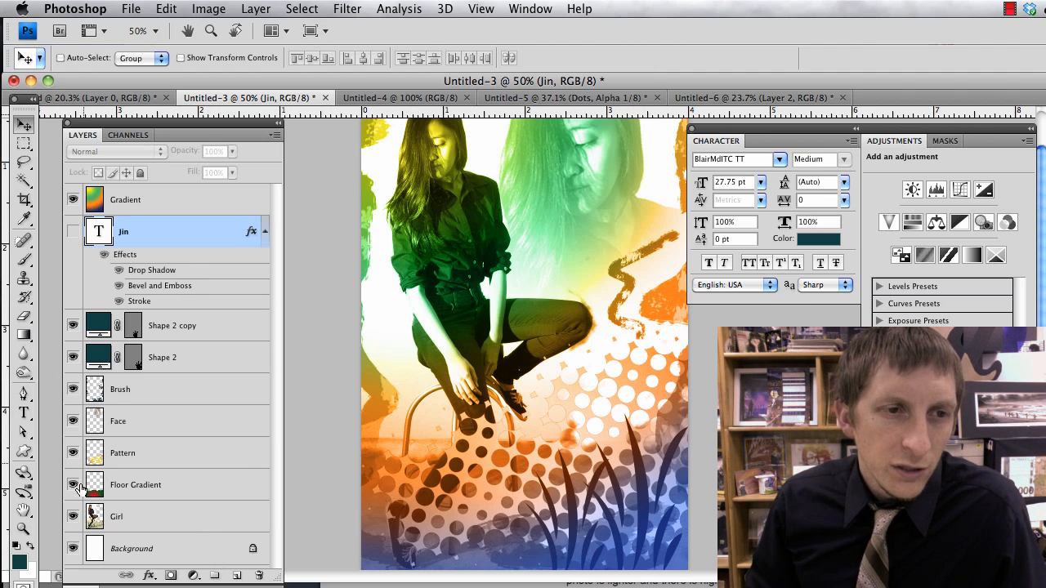
Add the model's name as 30 pt BlairMdITC TT text over the lower dots and move its layer above Shape 2 copy.
click(95, 448)
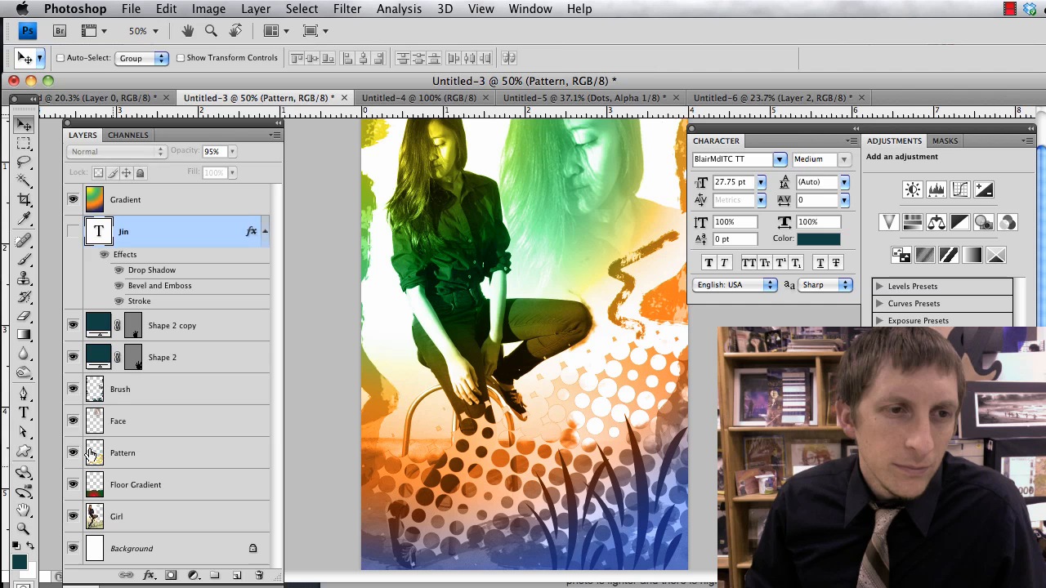
click(24, 413)
click(403, 493)
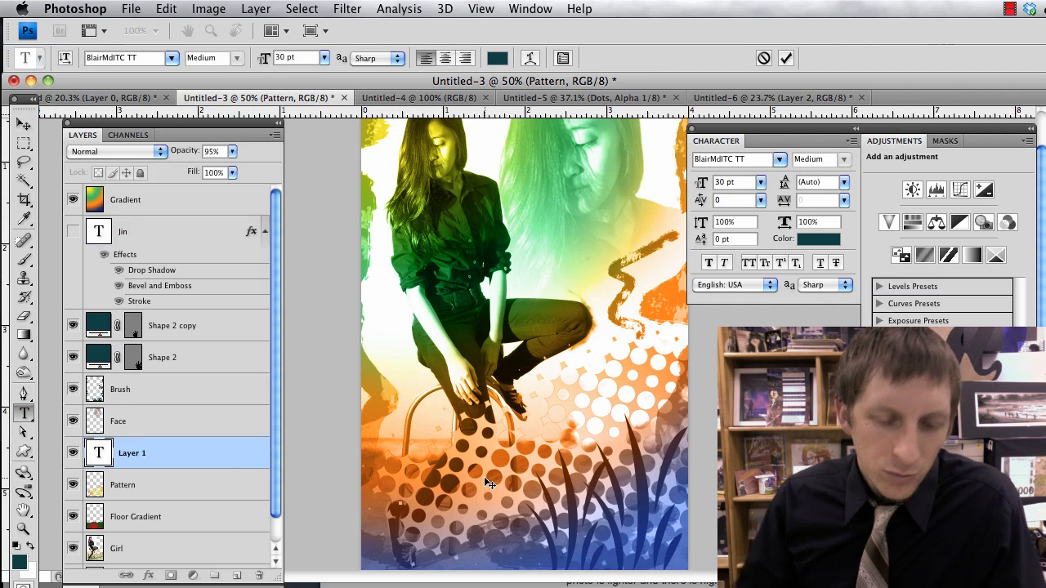
text(Jin)
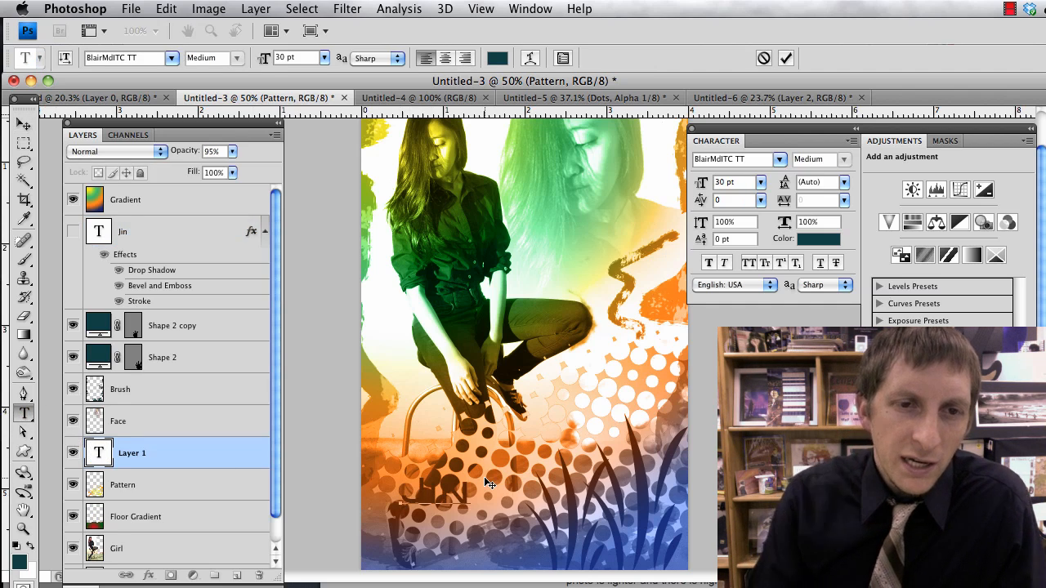
key(super+a)
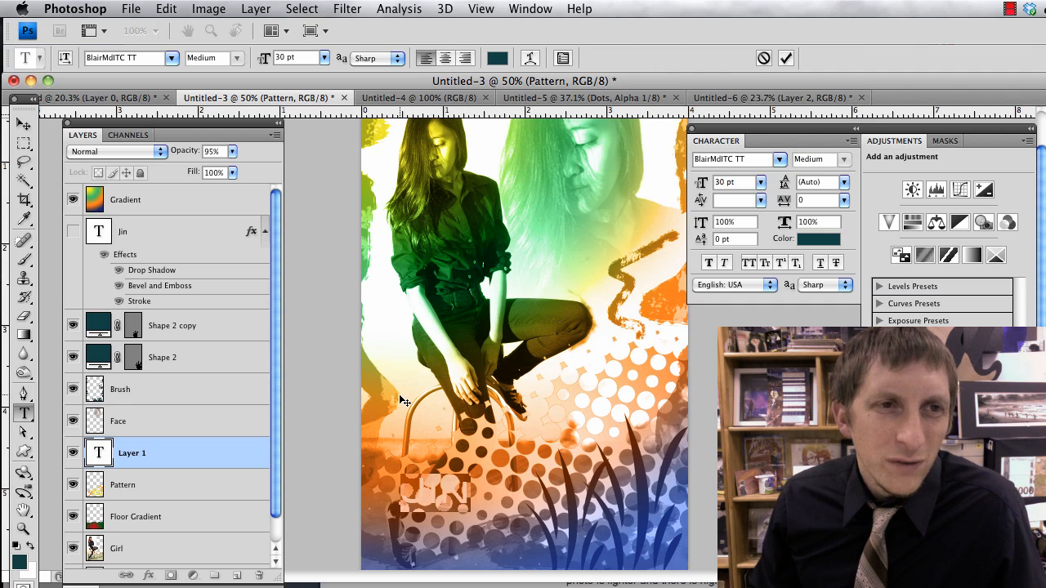
drag(171, 372, 183, 310)
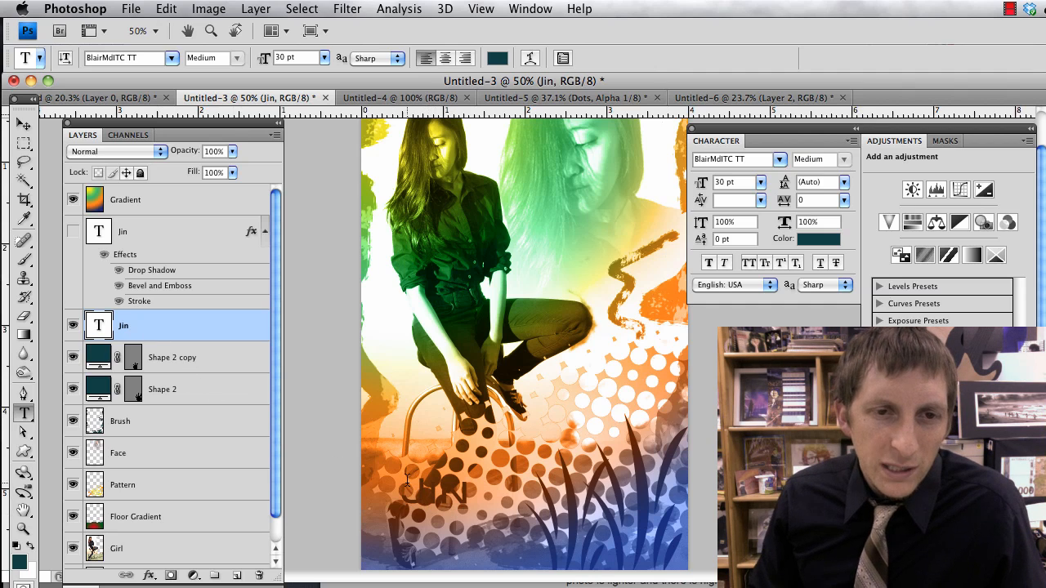
Move the visible name text layer above Gradient and add a Stroke effect in pale greyish pink (H 0, S 7, B 74).
drag(163, 324, 186, 194)
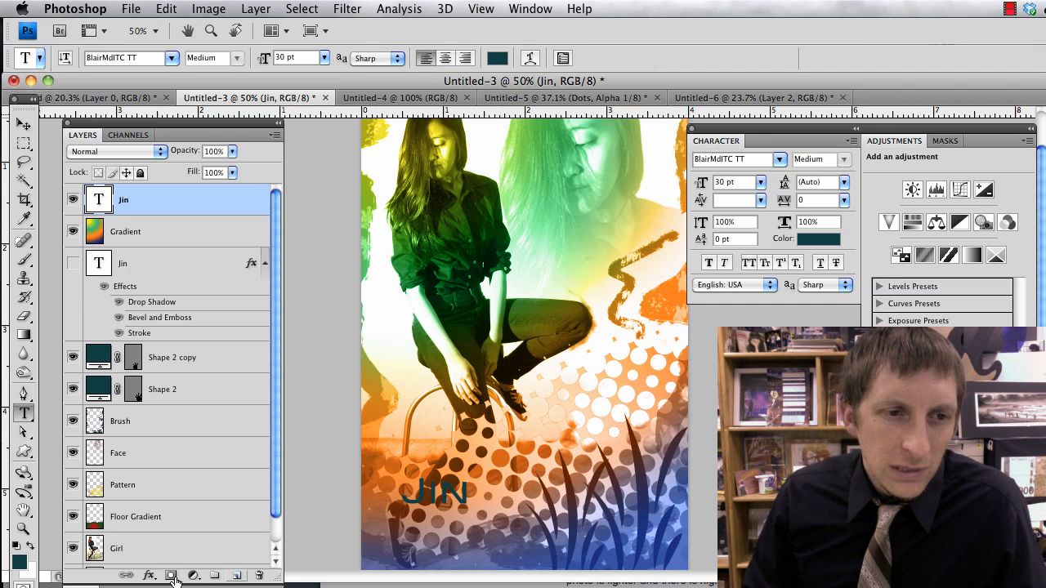
click(148, 575)
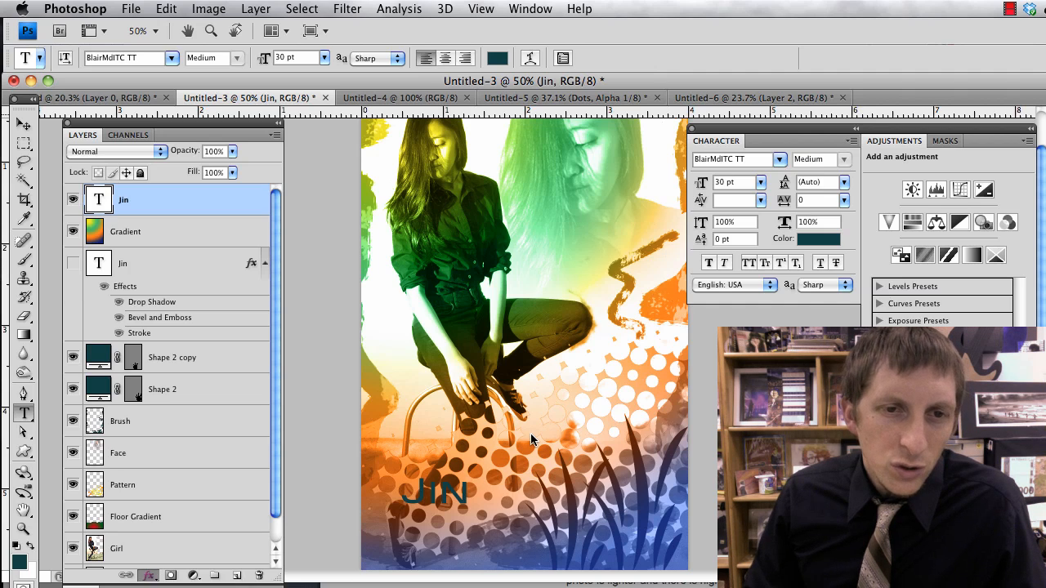
click(185, 587)
click(851, 250)
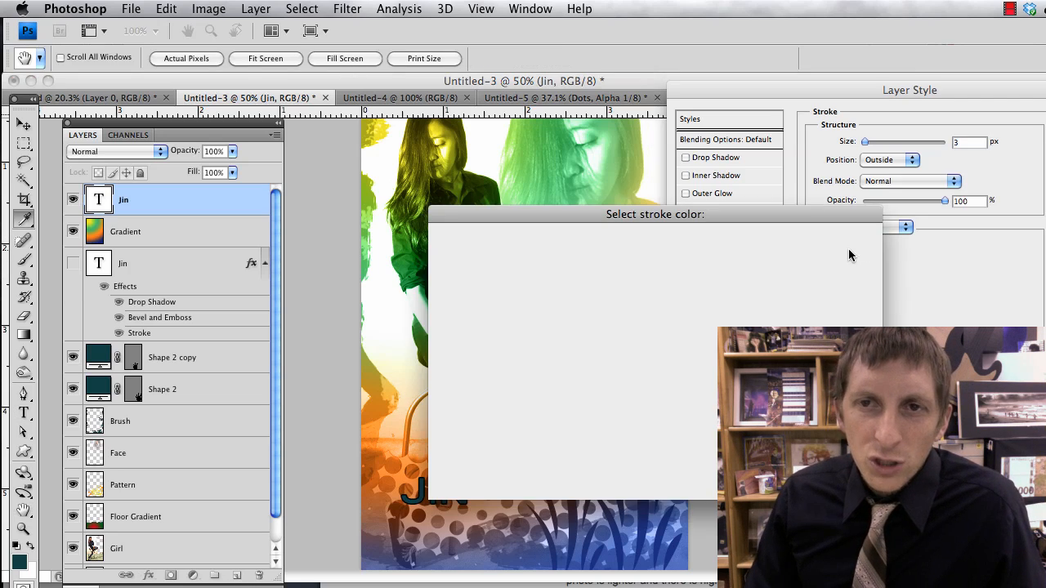
mouse_move(605, 208)
mouse_down()
mouse_move(631, 163)
mouse_move(611, 124)
mouse_up()
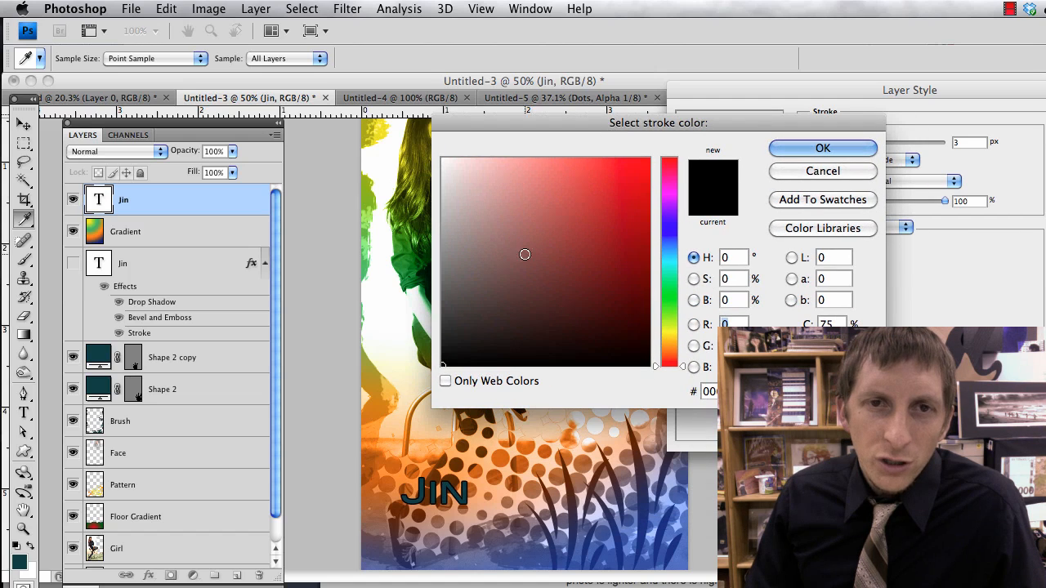
mouse_move(523, 252)
mouse_down()
mouse_move(464, 330)
mouse_move(450, 310)
mouse_move(446, 260)
mouse_move(462, 237)
mouse_move(458, 213)
mouse_up()
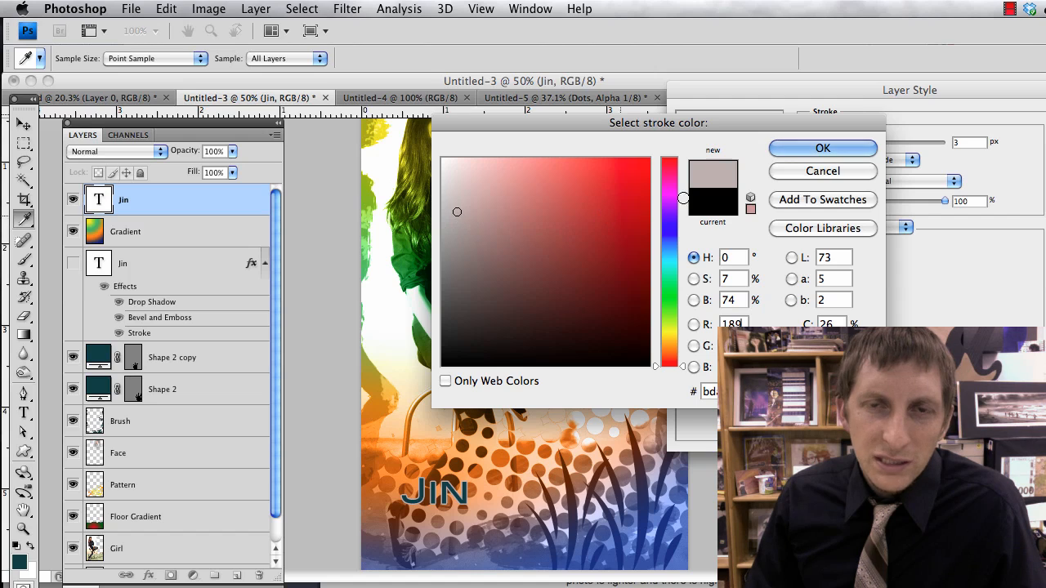
click(822, 148)
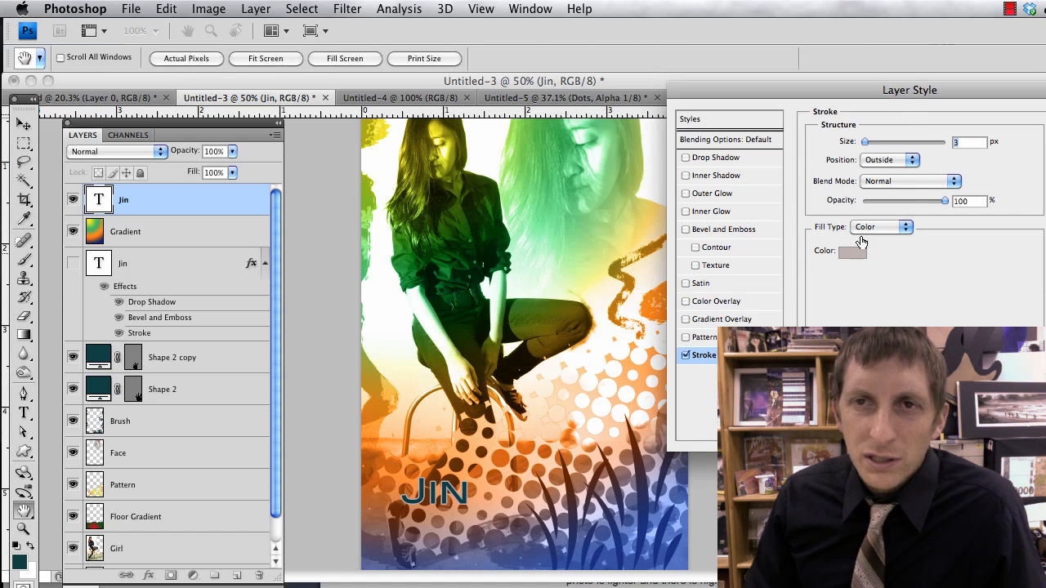
Set the name text's outside stroke size to 10 px and apply the layer style.
drag(864, 145, 871, 145)
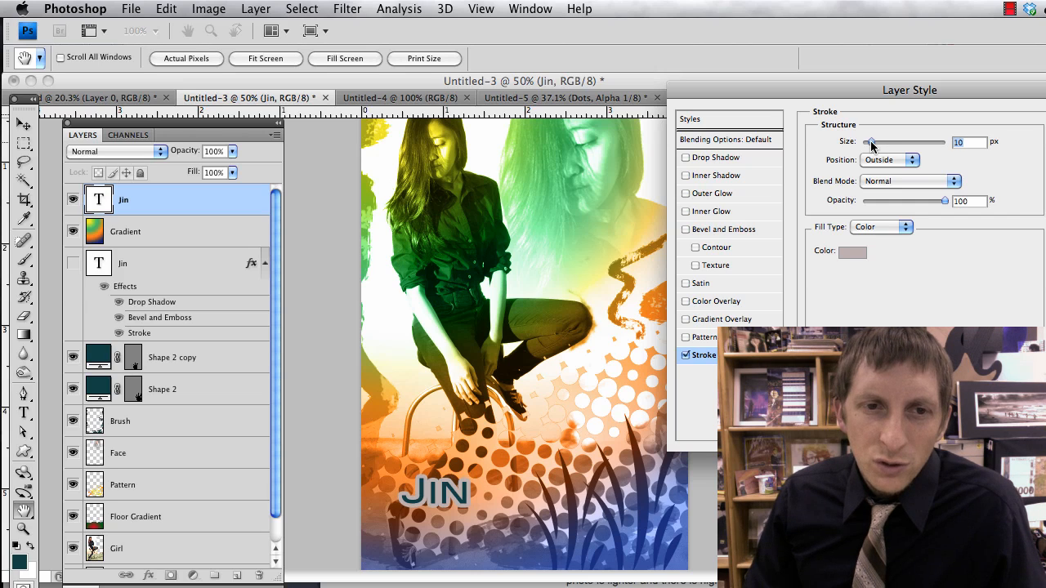
key(Return)
key(t)
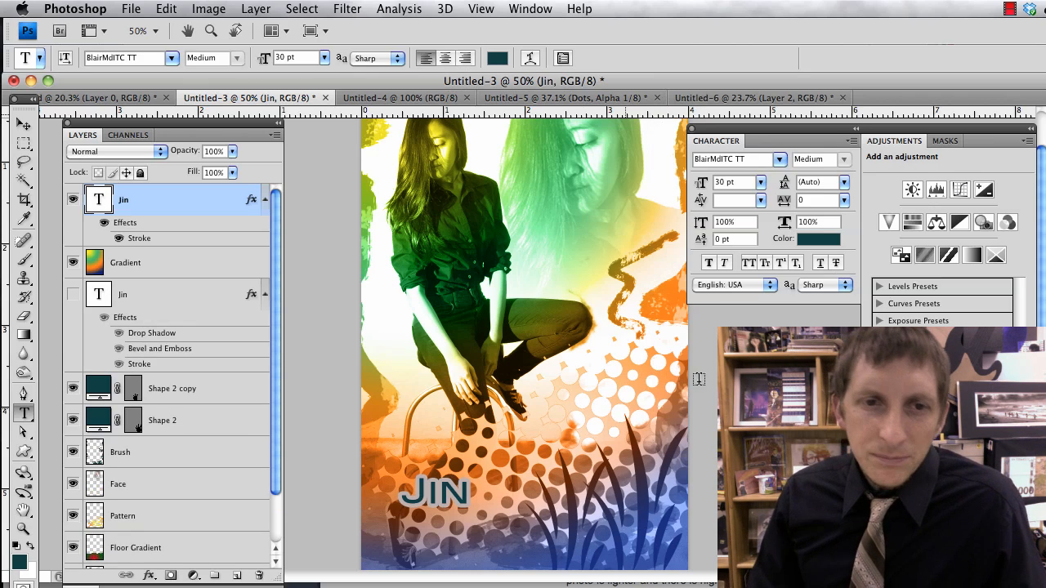
Move the name text down to the picture's lower-left corner and scale it down to about 23.9 pt.
click(24, 124)
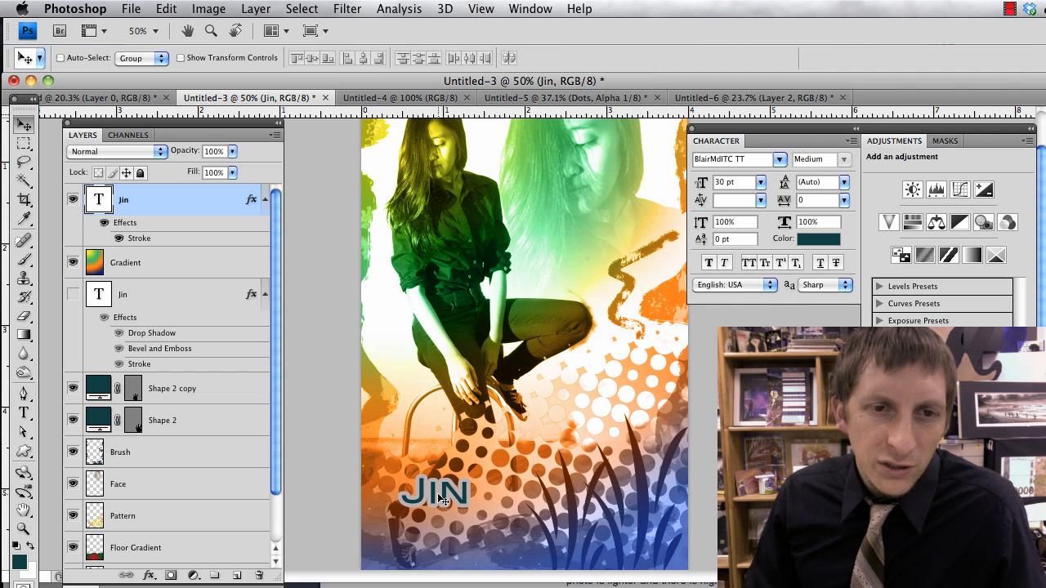
drag(441, 499, 430, 541)
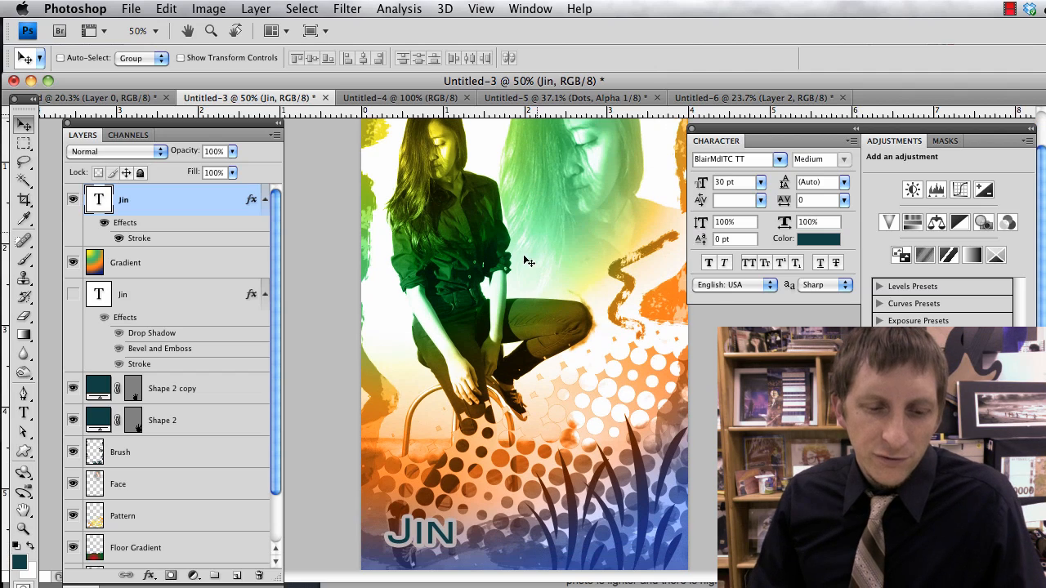
key(ctrl+t)
drag(460, 512, 443, 522)
key(Return)
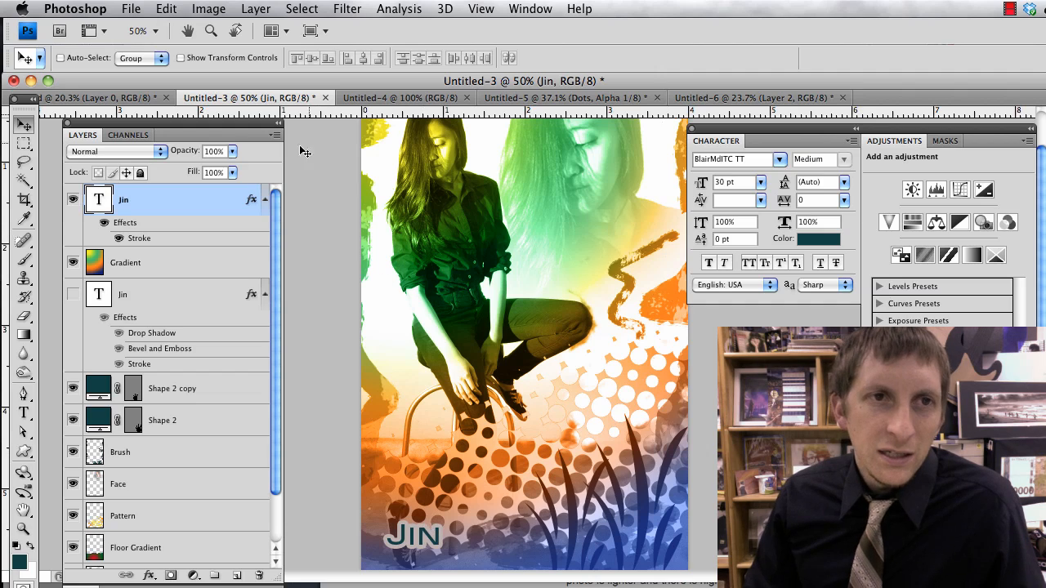
Move the stroked name text layer directly below Gradient and shift the text slightly closer to the picture's left edge.
drag(231, 155, 241, 175)
drag(169, 207, 174, 272)
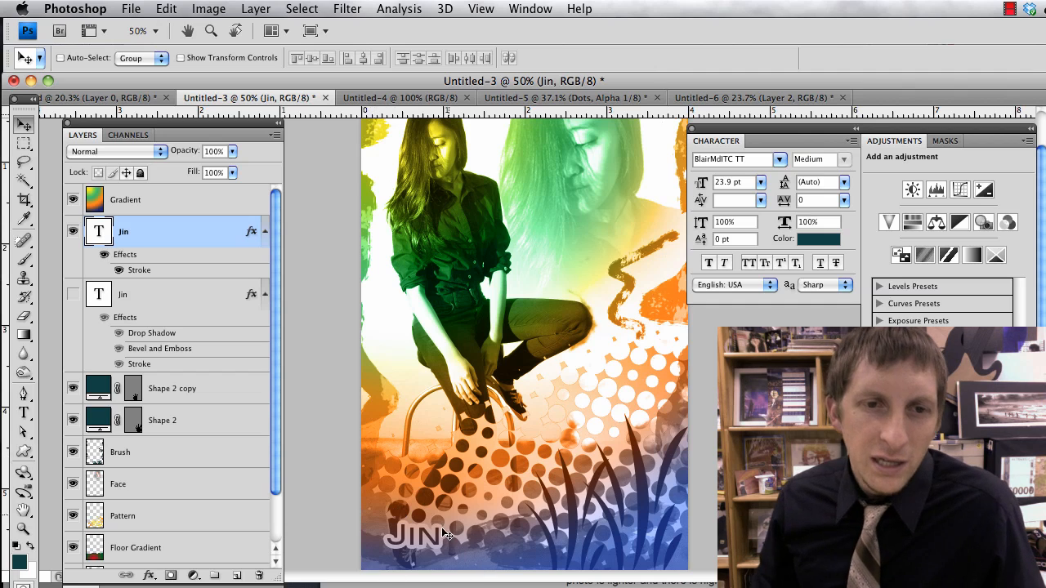
drag(421, 540, 412, 539)
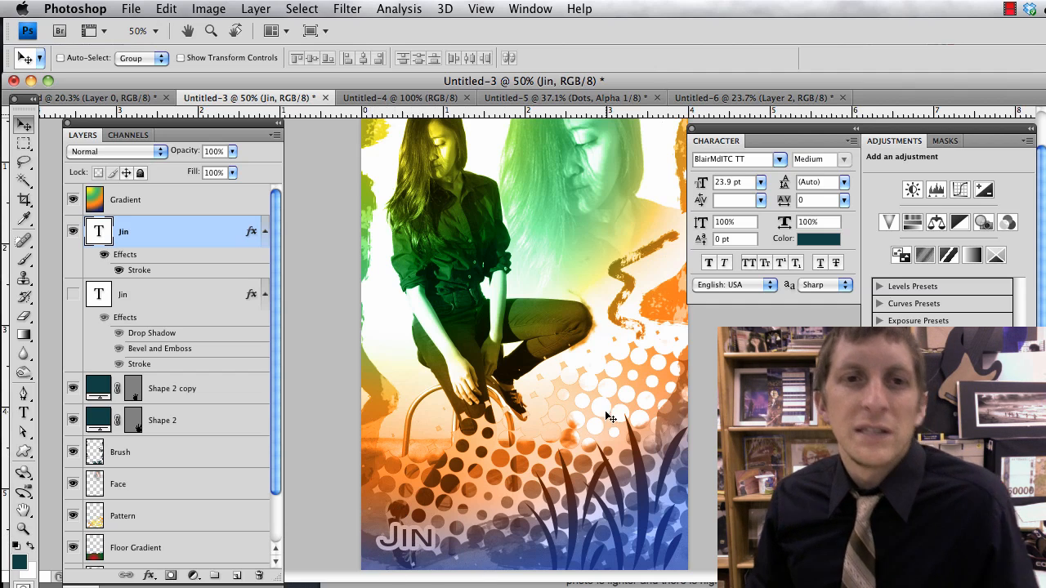